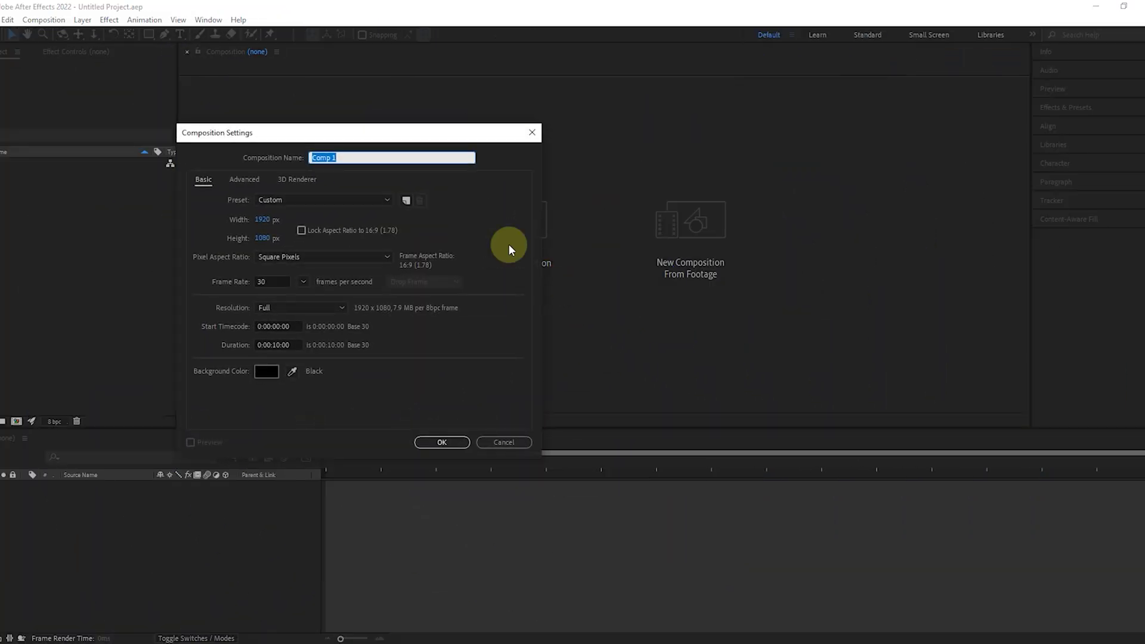
- Create the composition with the name TEXT ANIMATION and a duration of 0:00:05:00
type("TEXT ANIMATION")
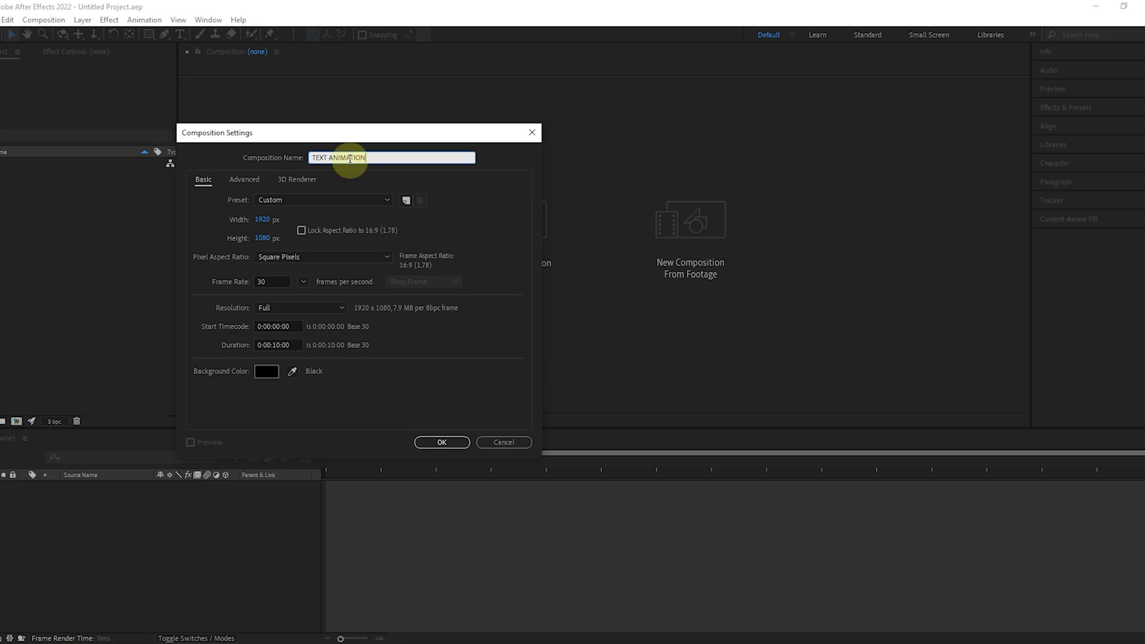
left_click(291, 348)
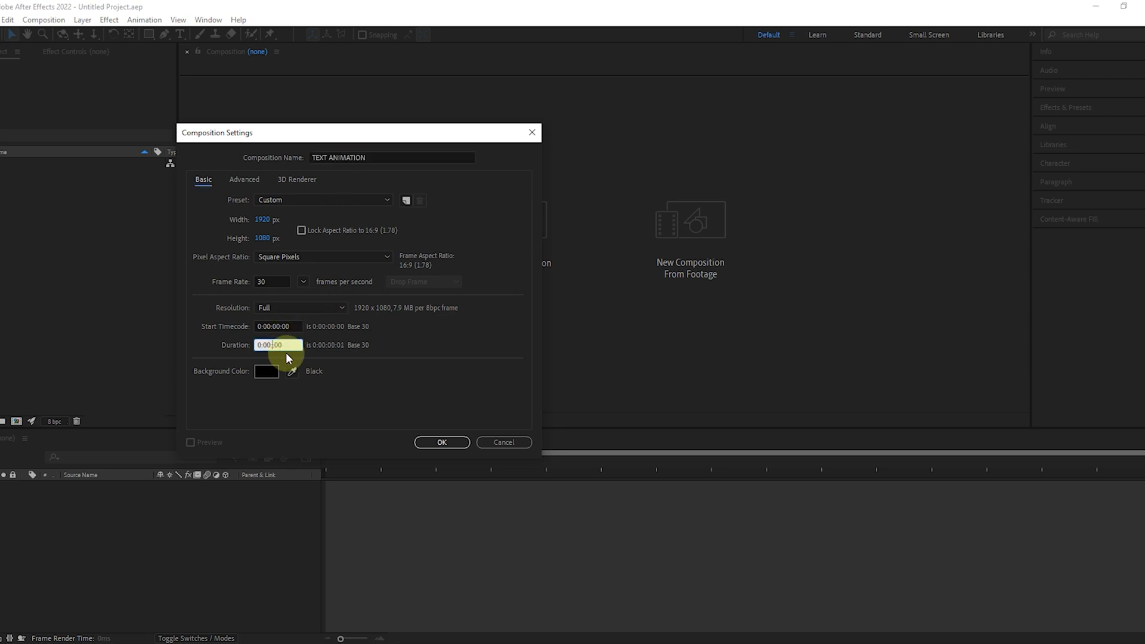
type("05:00")
left_click(440, 444)
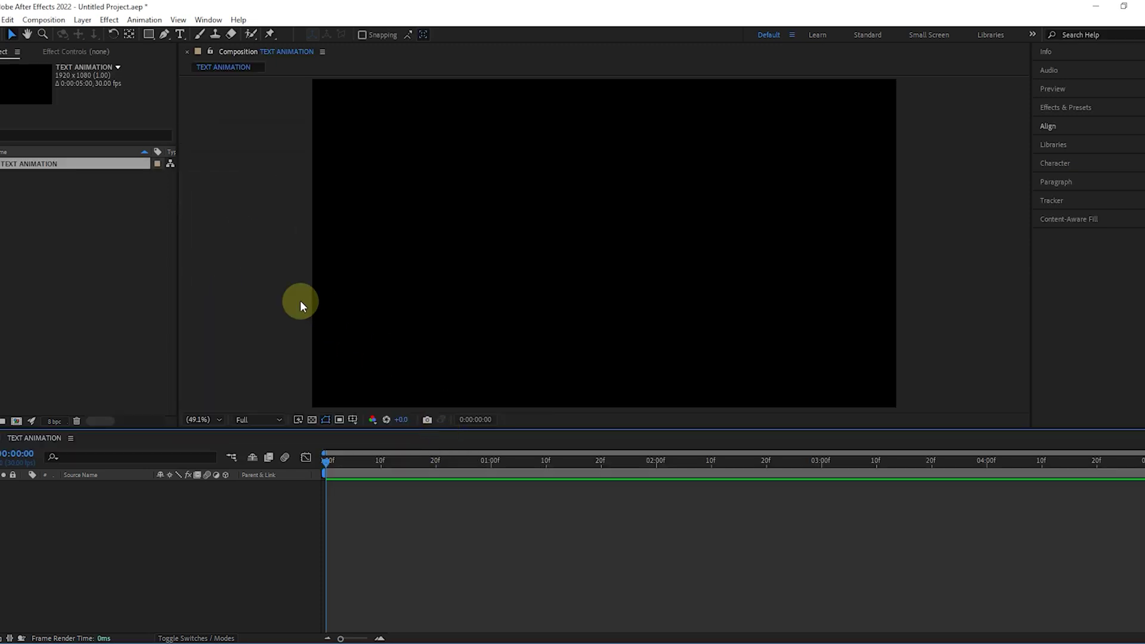
- Add a text layer containing the letter "m" in the upper middle of the composition
left_click(180, 35)
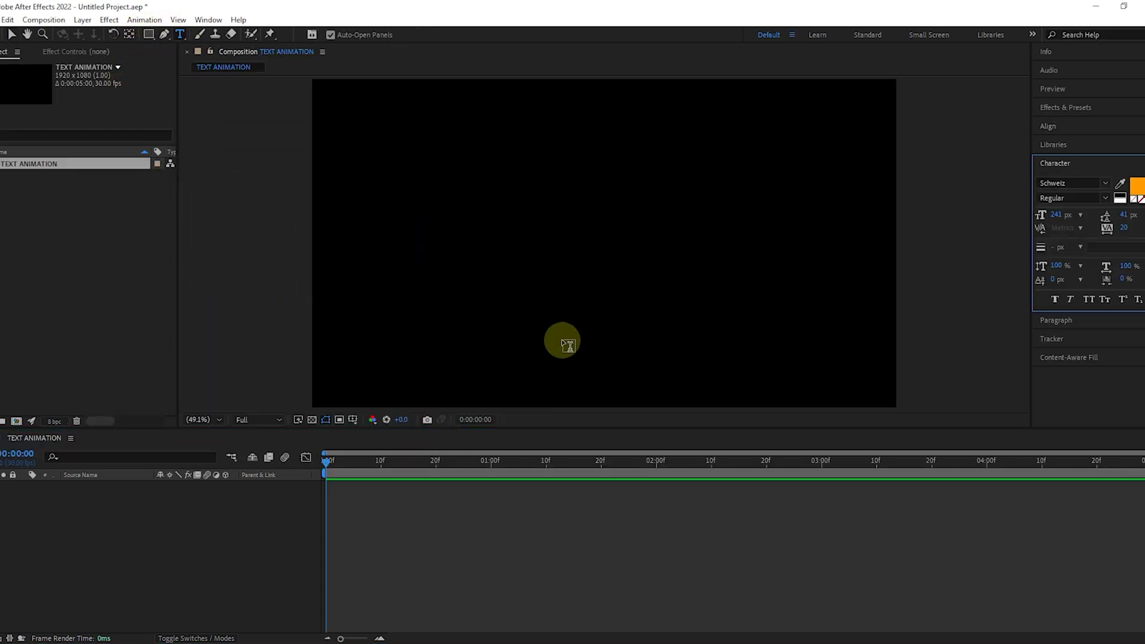
left_click(520, 247)
type("m")
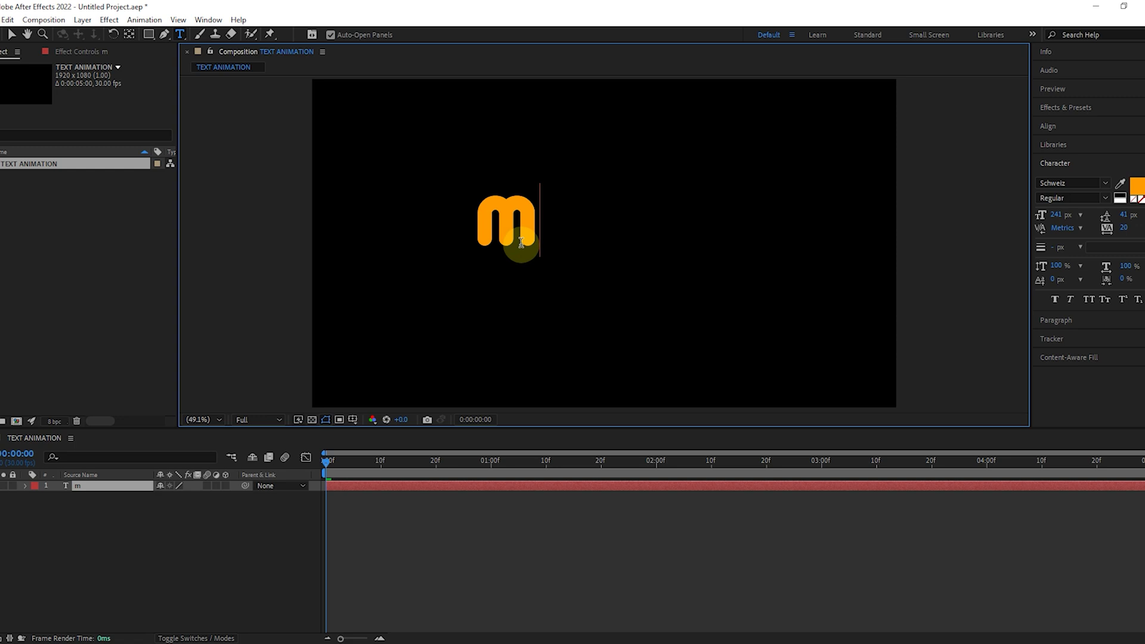
left_click(11, 35)
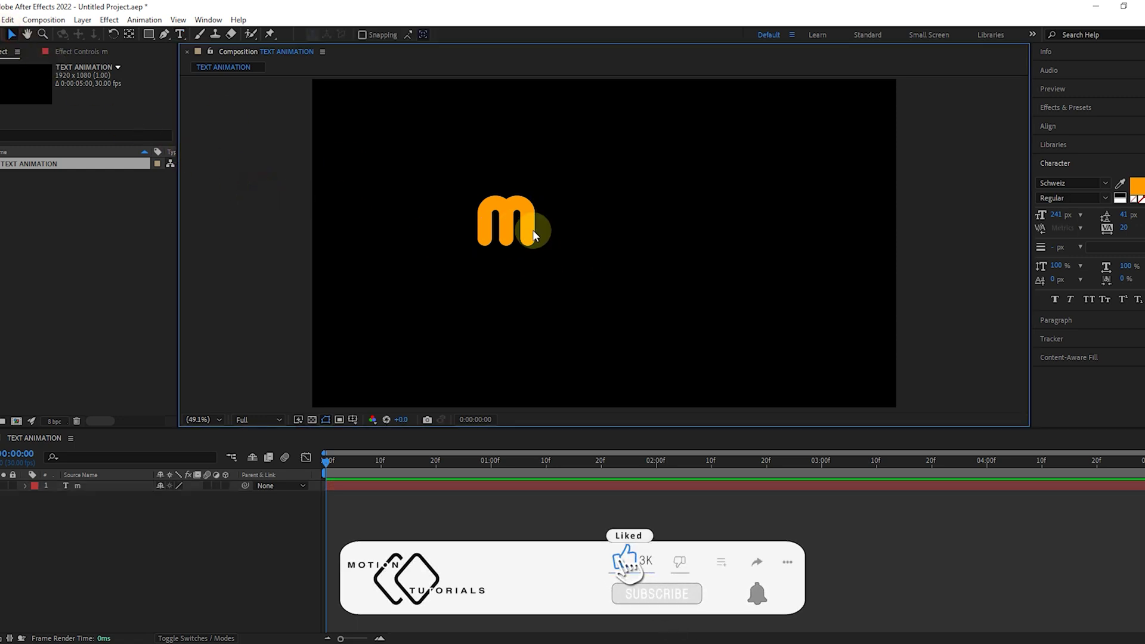
- Move the anchor point of the "m" layer to the centre of the letter
left_click(129, 34)
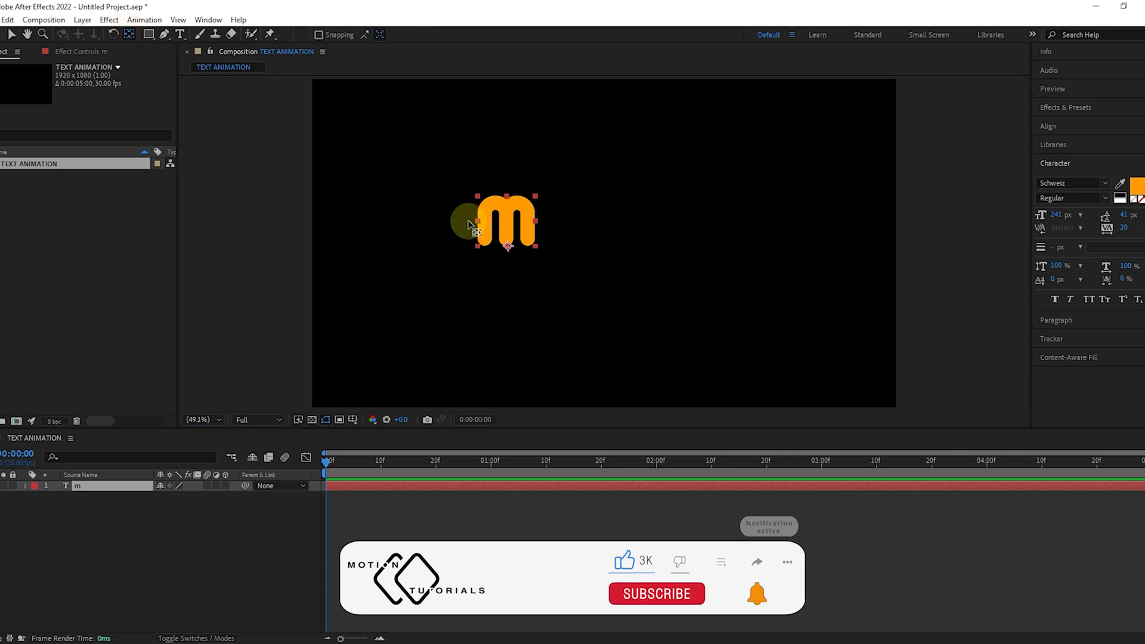
left_click_drag(514, 247, 510, 226)
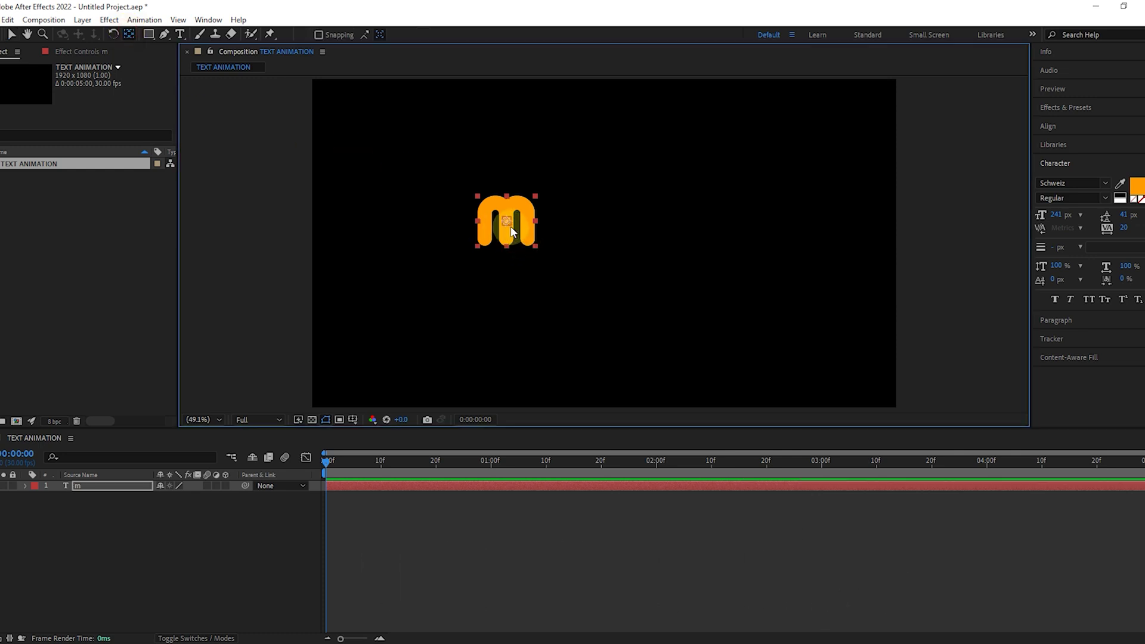
left_click(11, 35)
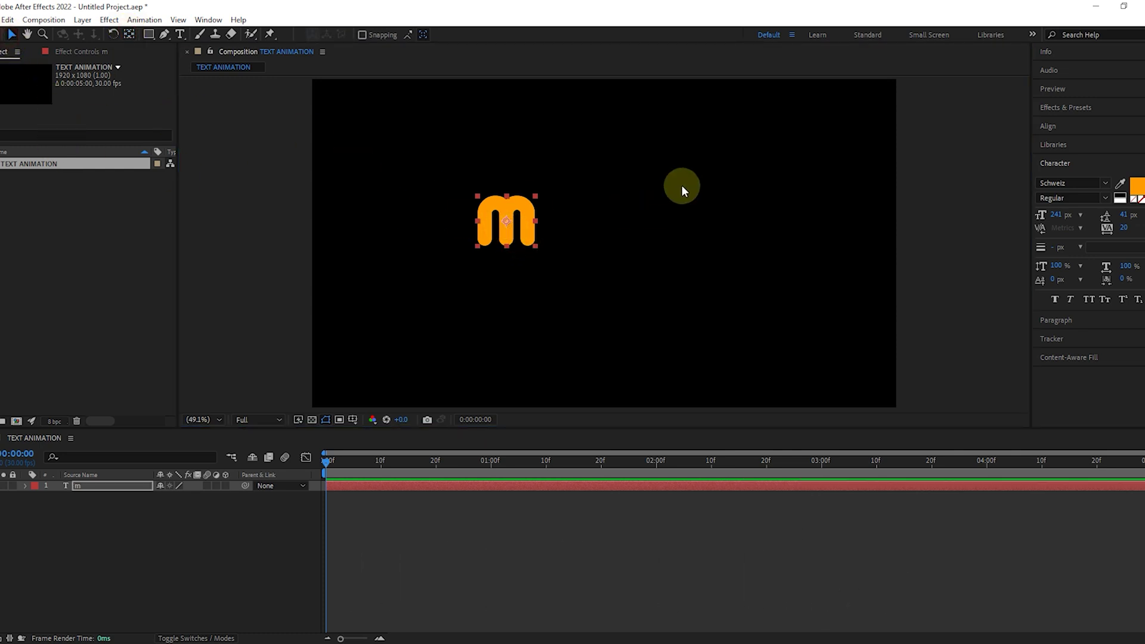
- Centre the "m" layer horizontally and vertically in the composition
left_click(1048, 126)
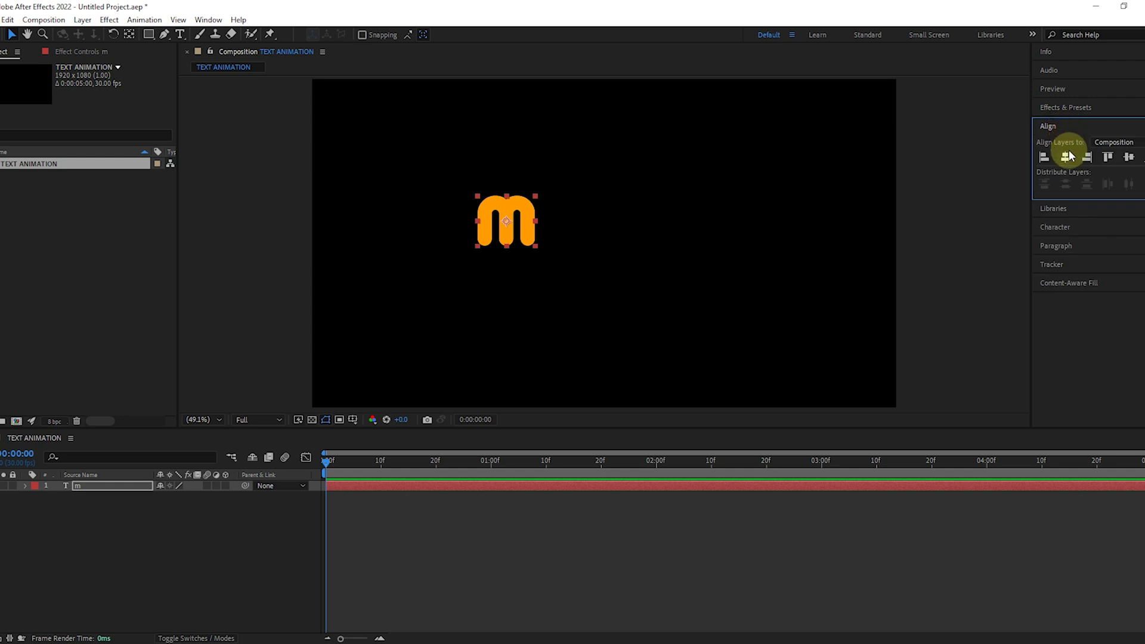
left_click(1065, 156)
left_click(1127, 159)
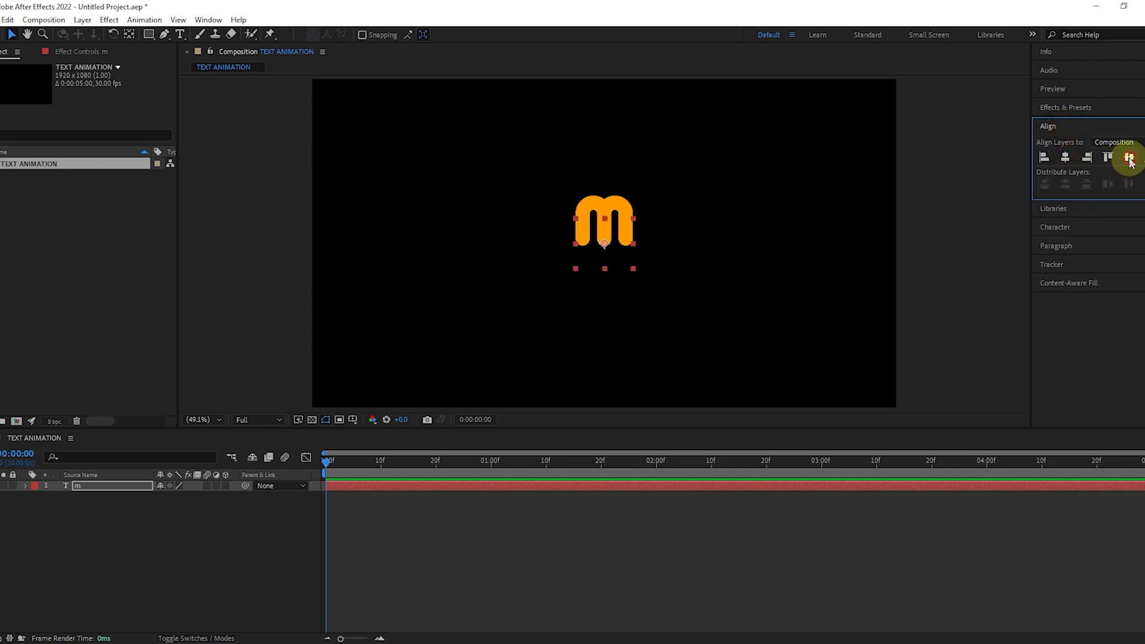
left_click(1064, 127)
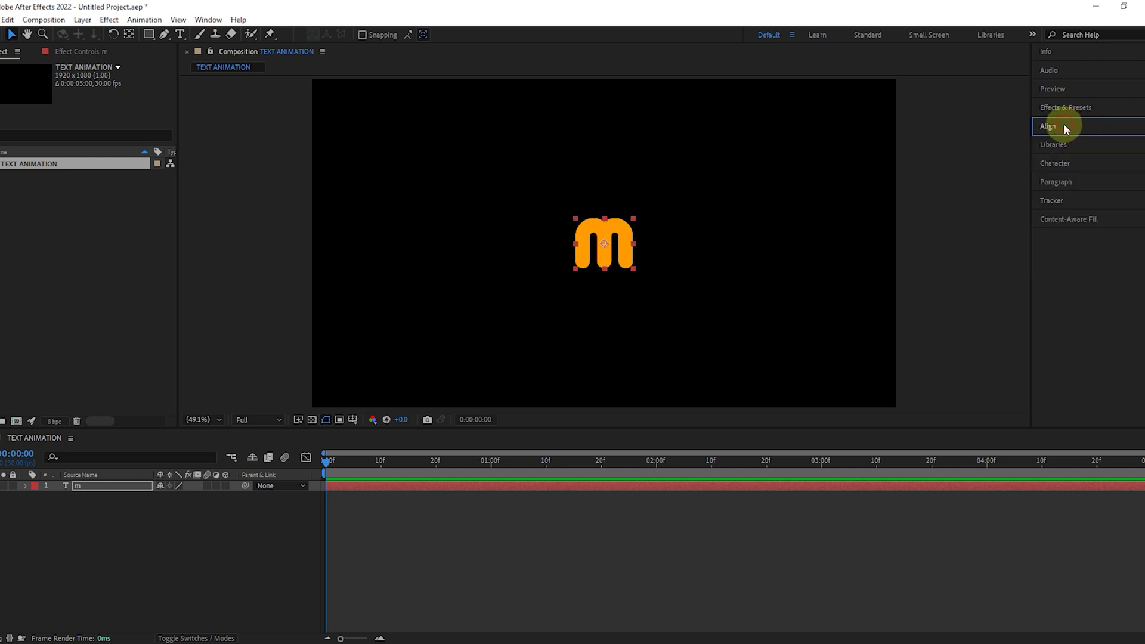
- Set the letter's font size to 250 px and its fill colour to white (FFFFFF)
left_click(1083, 161)
left_click_drag(1059, 213, 1069, 213)
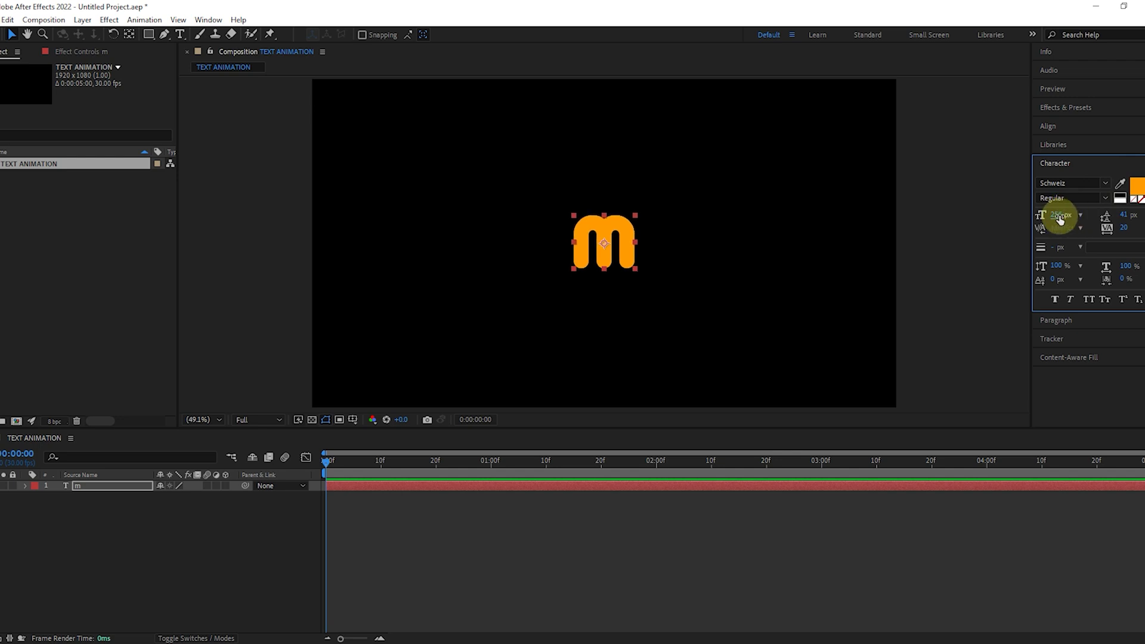
type("250")
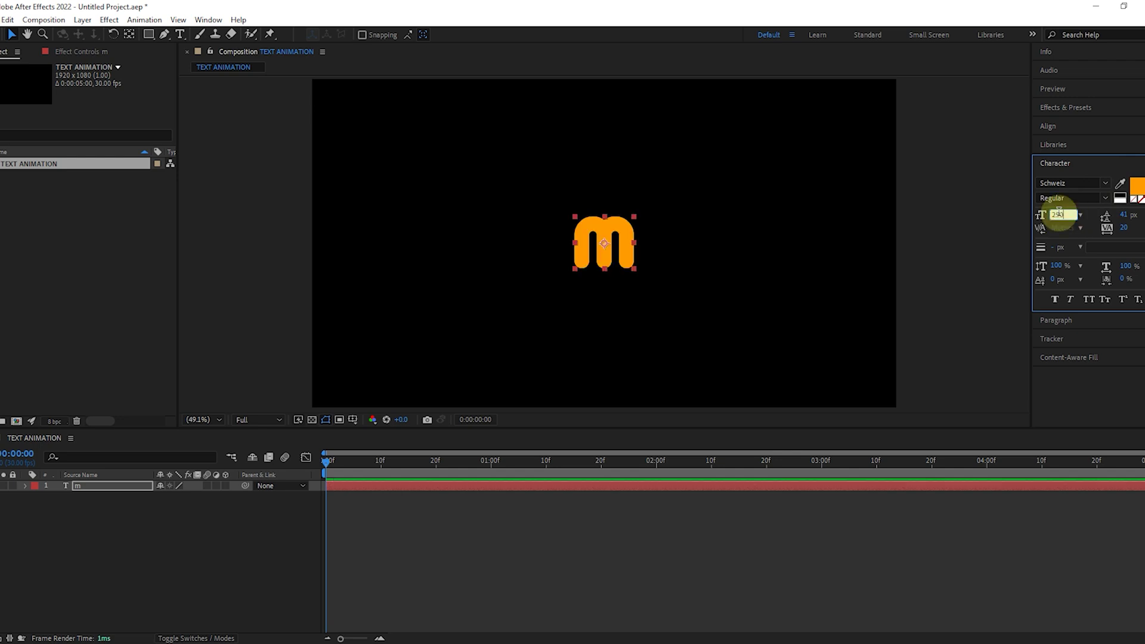
left_click(1137, 186)
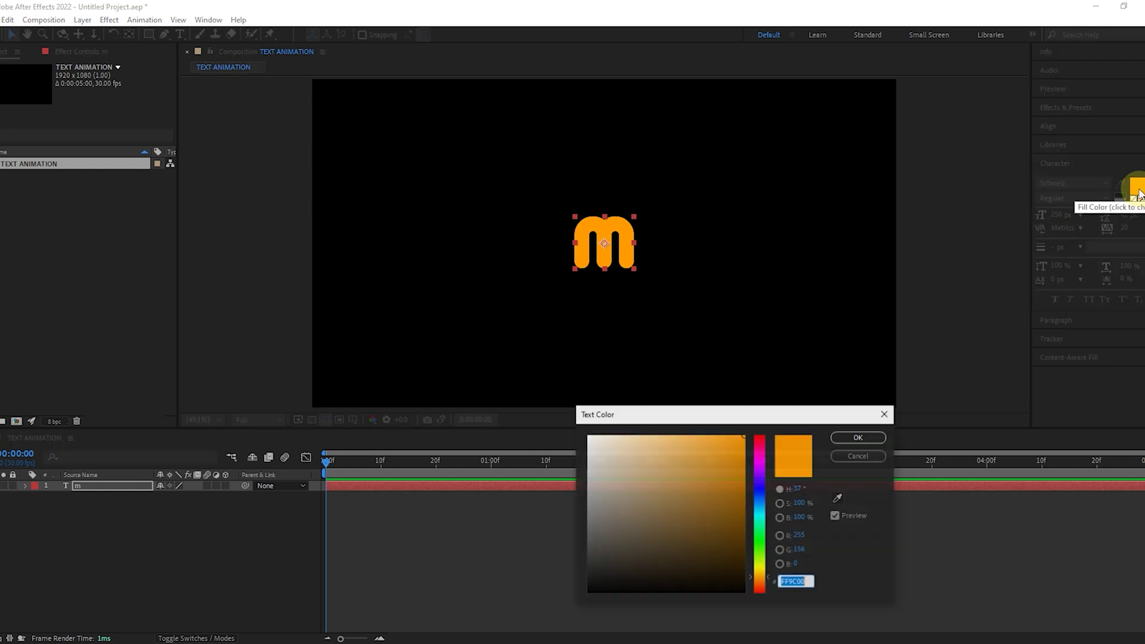
left_click(596, 443)
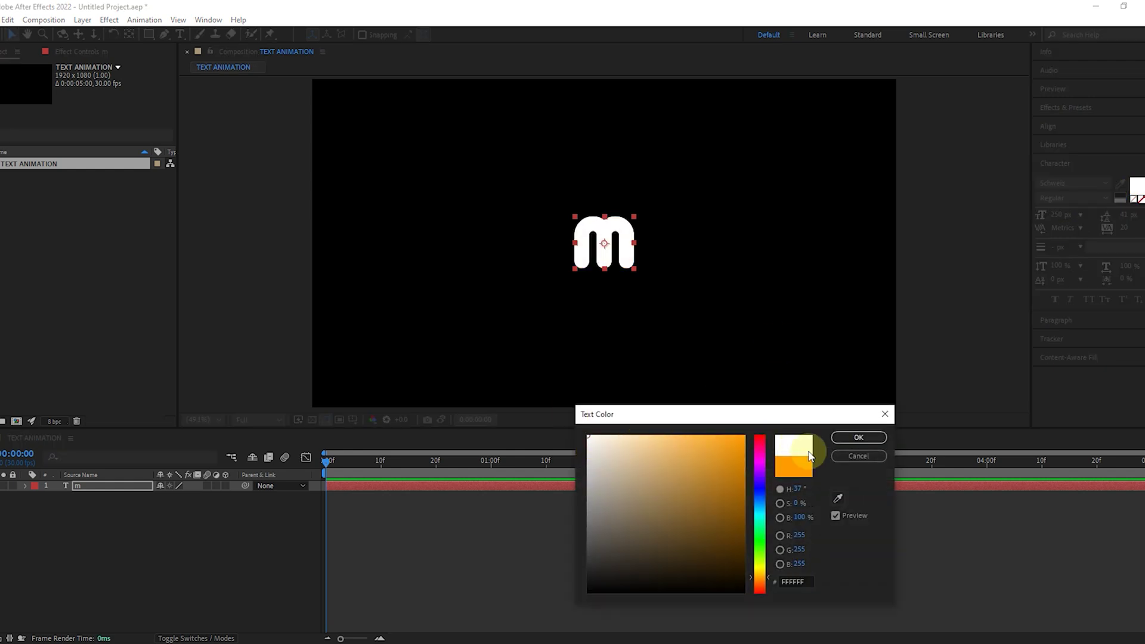
left_click(858, 437)
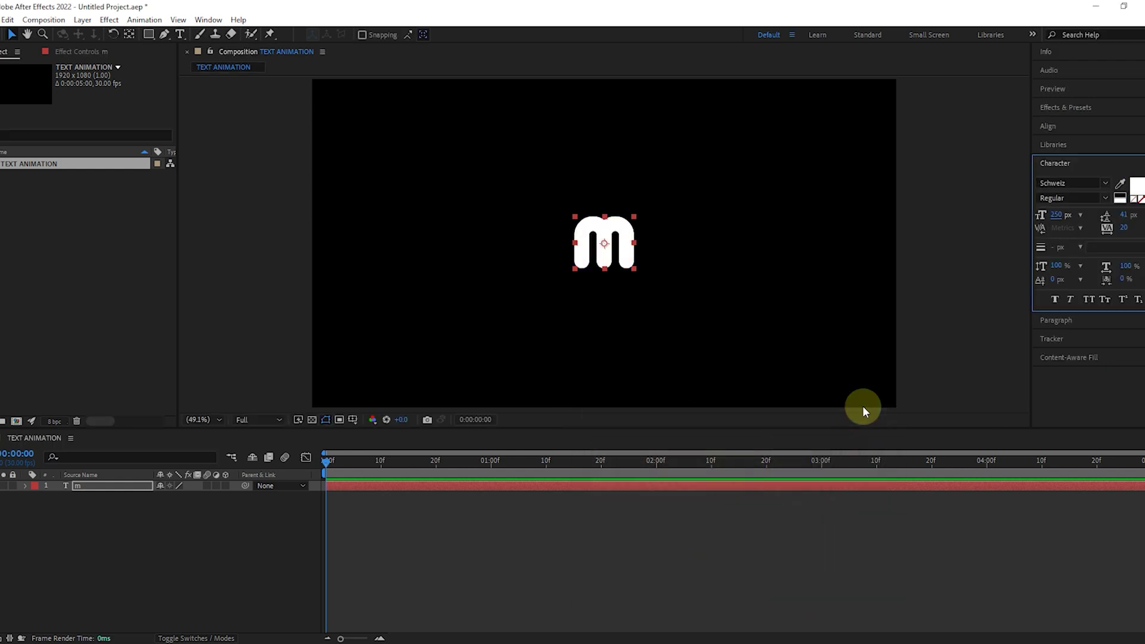
left_click(969, 239)
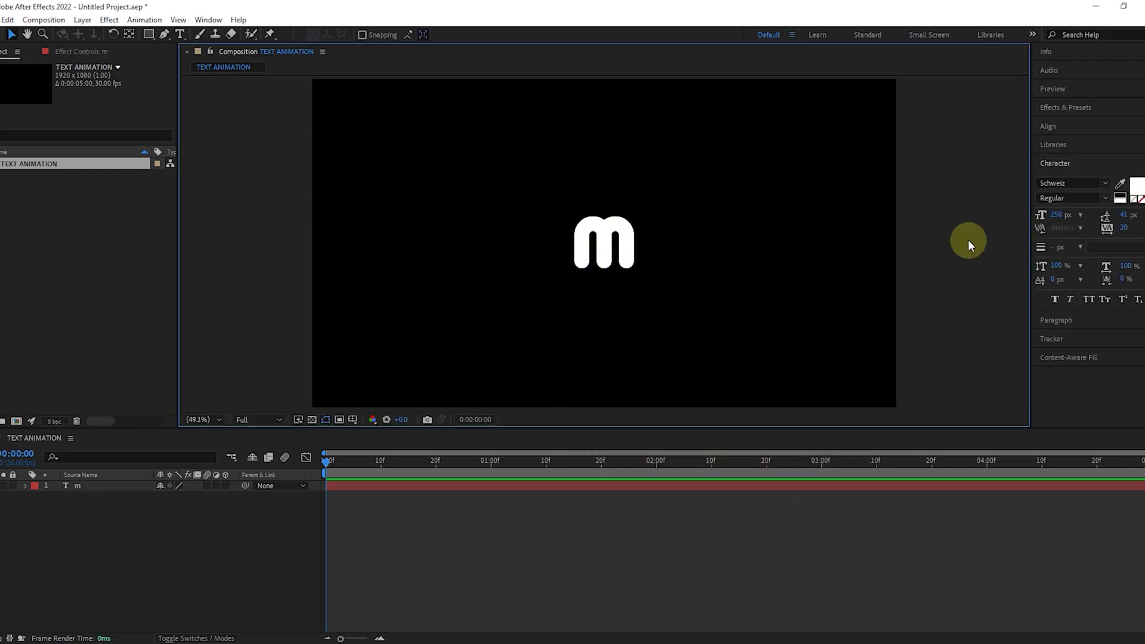
- Find the Radial Wipe transition effect and apply it to the "m" text layer
left_click(620, 242)
left_click(1068, 110)
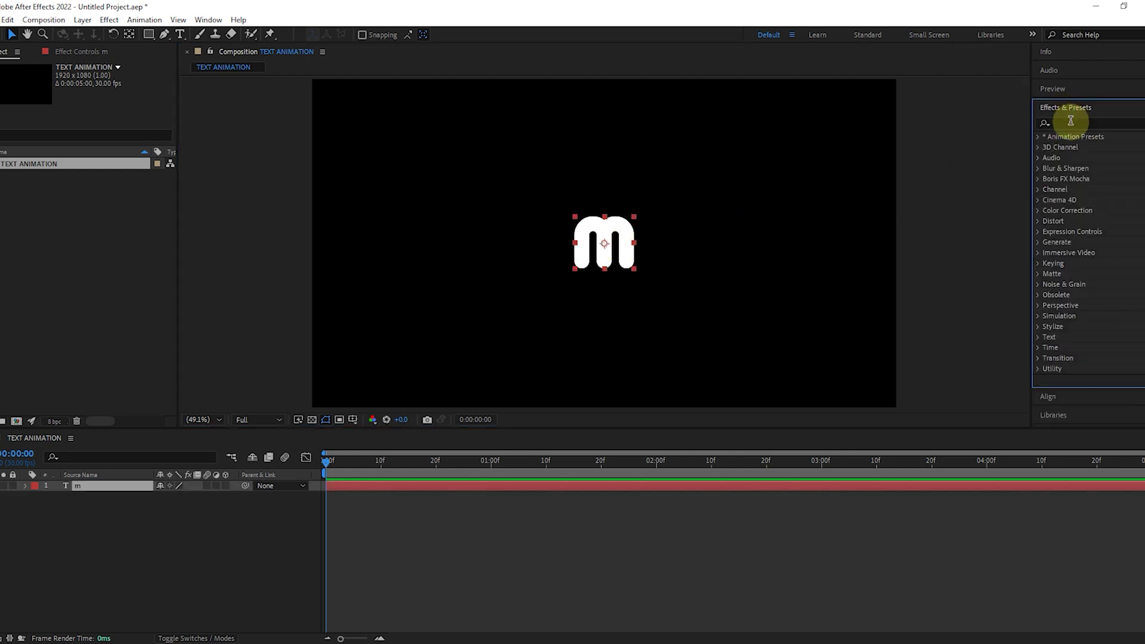
left_click(1071, 122)
type("radial")
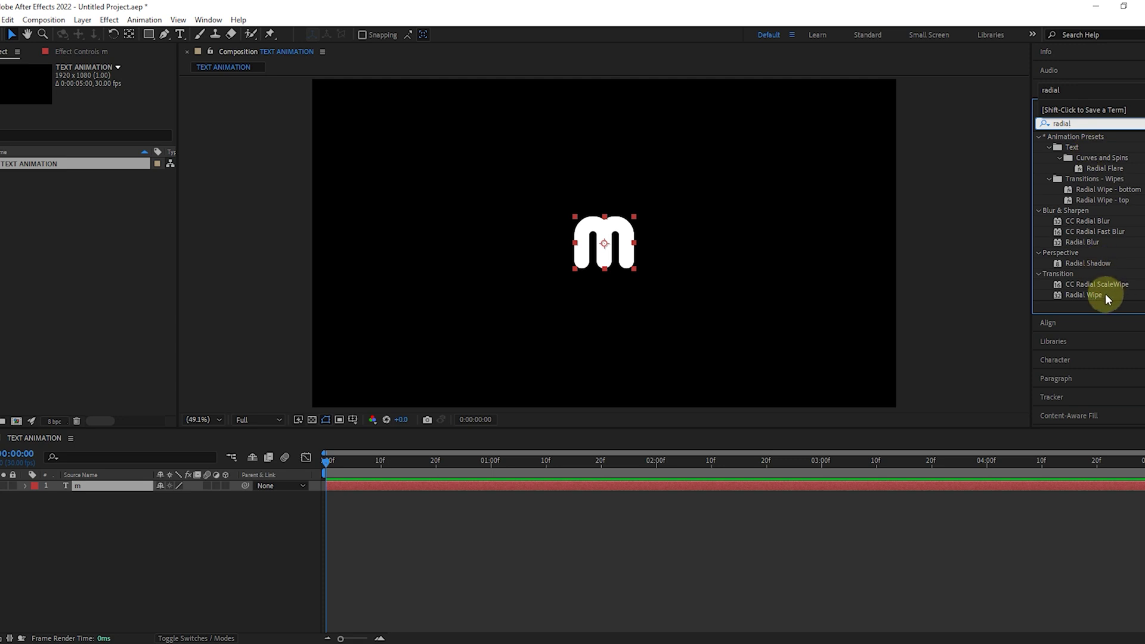
left_click_drag(1096, 294, 673, 238)
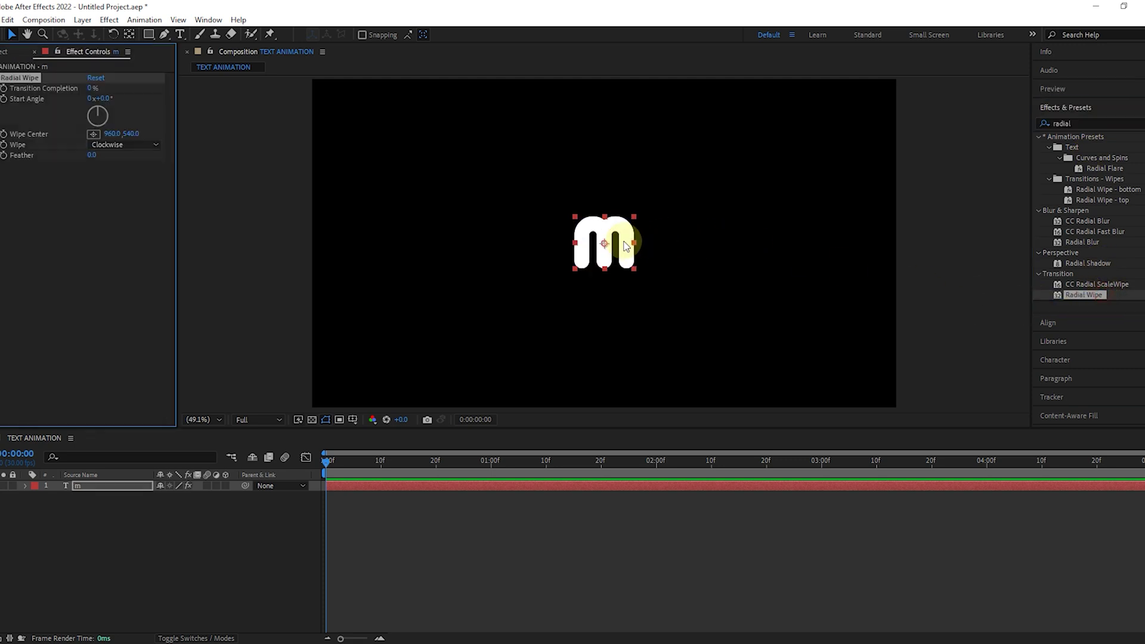
- Keyframe the Radial Wipe's Transition Completion at 100% on the first frame and 0% at 0:00:01:00, and scrub through the wipe
left_click(4, 88)
left_click_drag(90, 88, 328, 123)
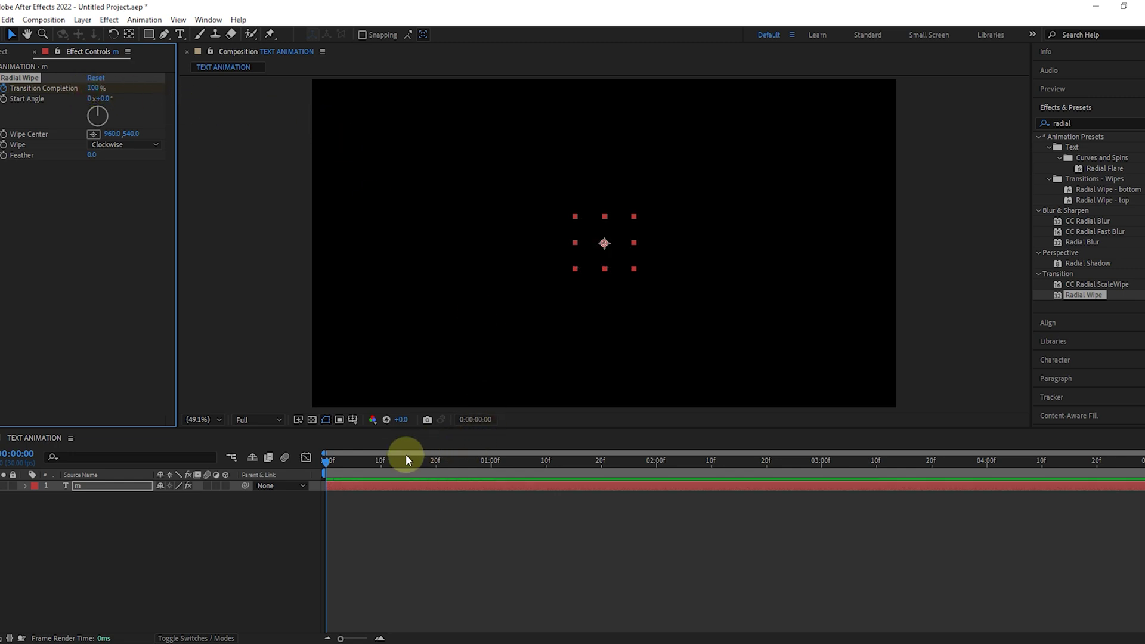
left_click_drag(425, 459, 490, 460)
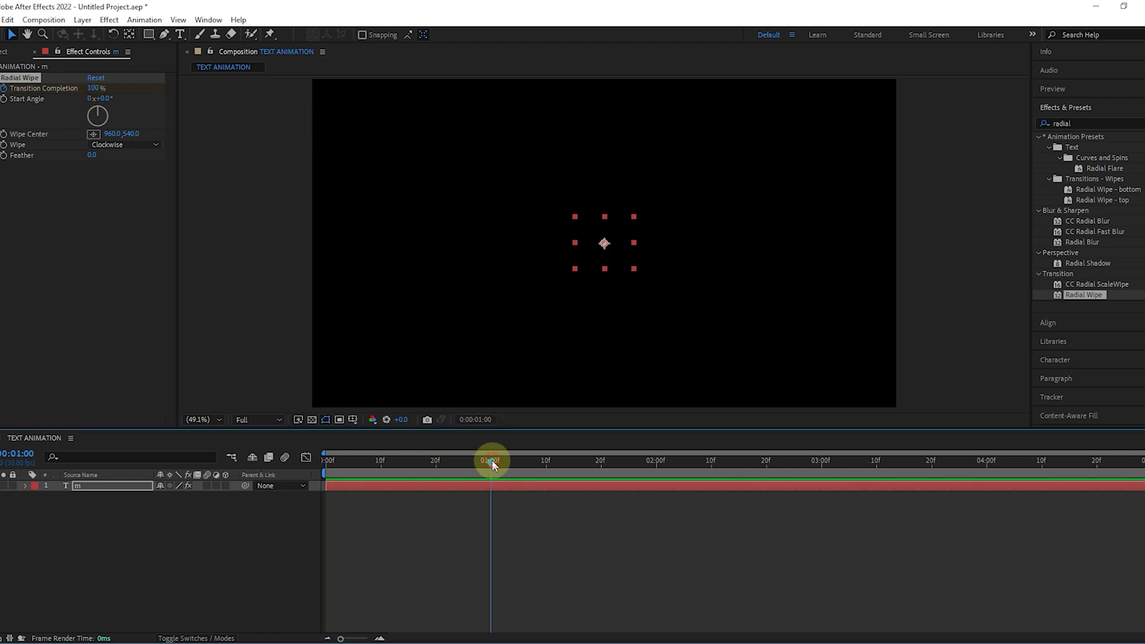
left_click(96, 88)
type("0")
key("Return")
left_click_drag(335, 463, 419, 482)
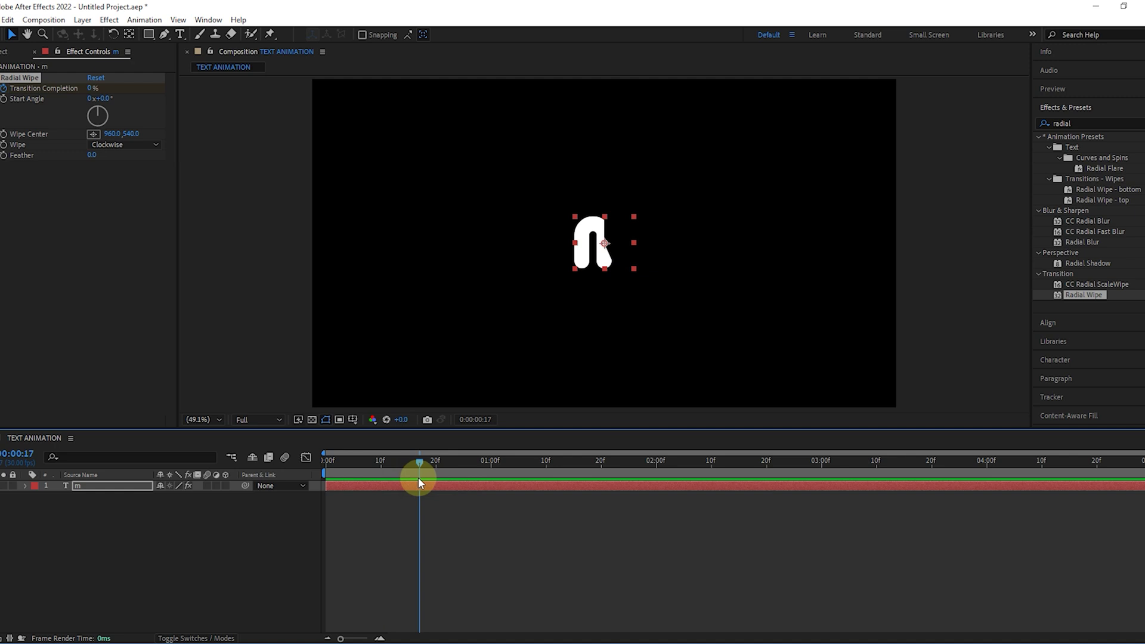
- Duplicate the "m" text layer
left_click(96, 485)
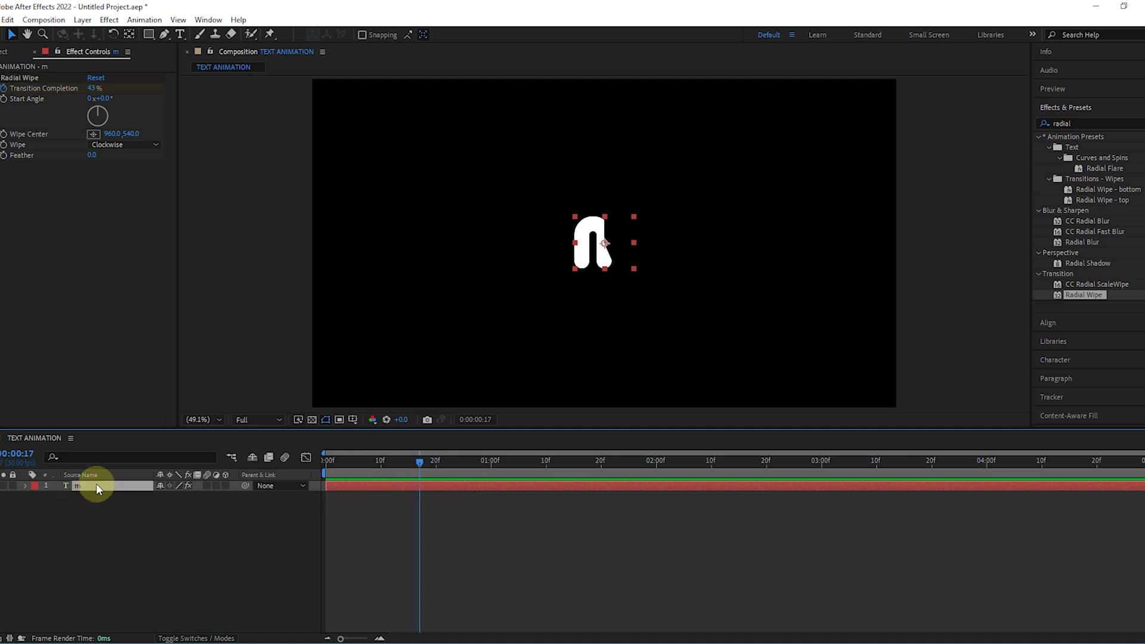
left_click(6, 19)
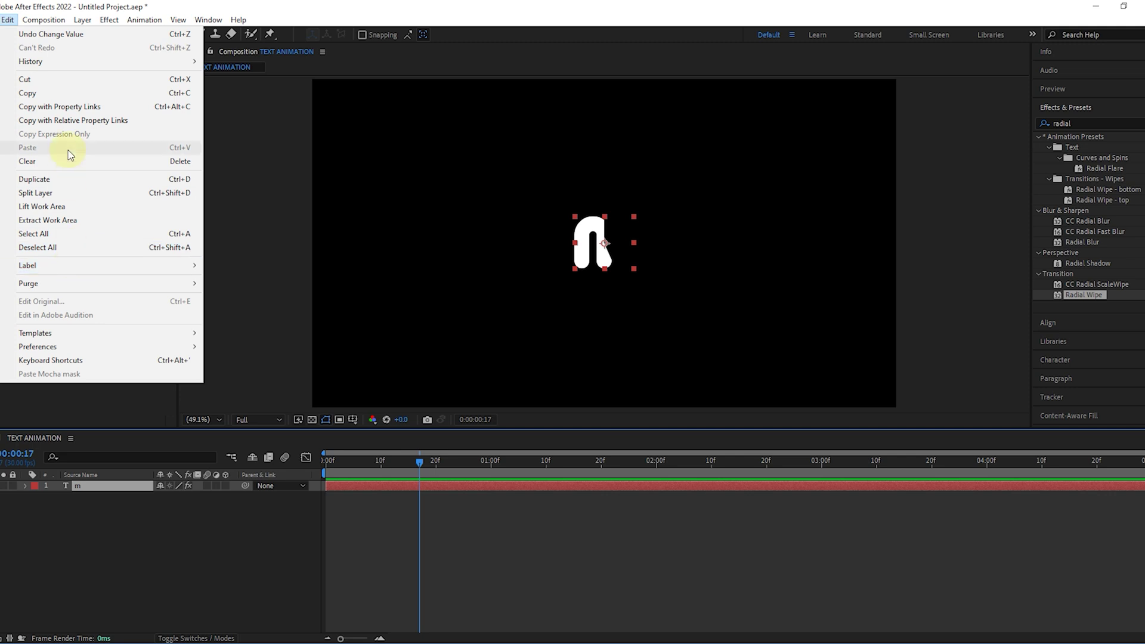
left_click(67, 182)
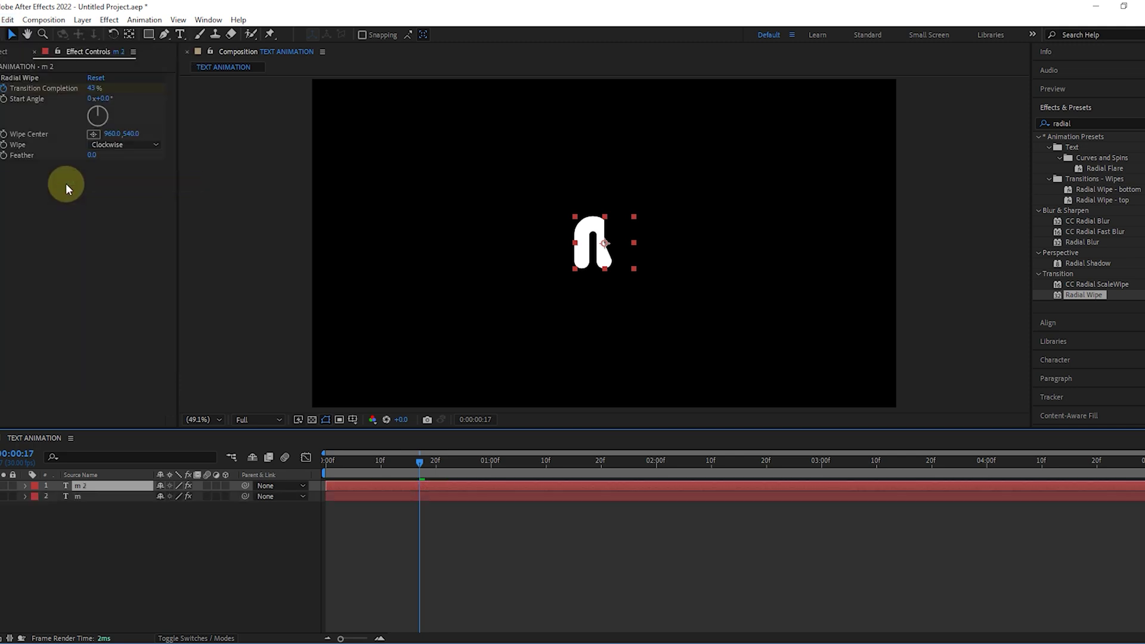
- Shift the duplicate layer "m 2" in the timeline so it starts at frame 4, and check the overlap at frame 9
left_click(332, 463)
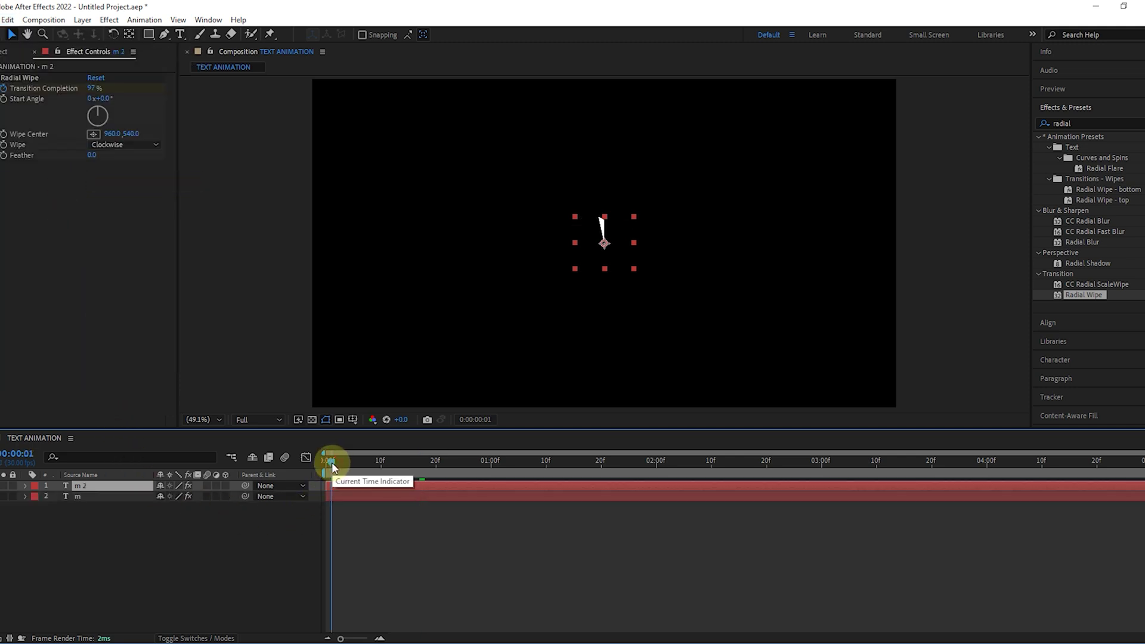
left_click(1080, 90)
left_click(1111, 105)
left_click(1111, 105)
left_click(1111, 105)
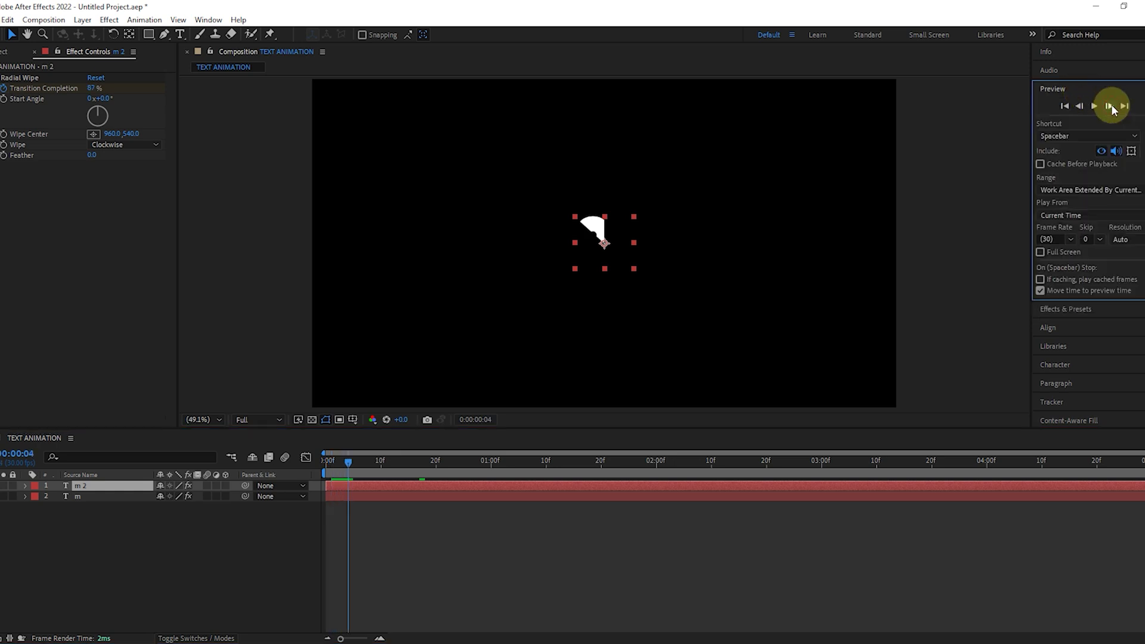
left_click(357, 481)
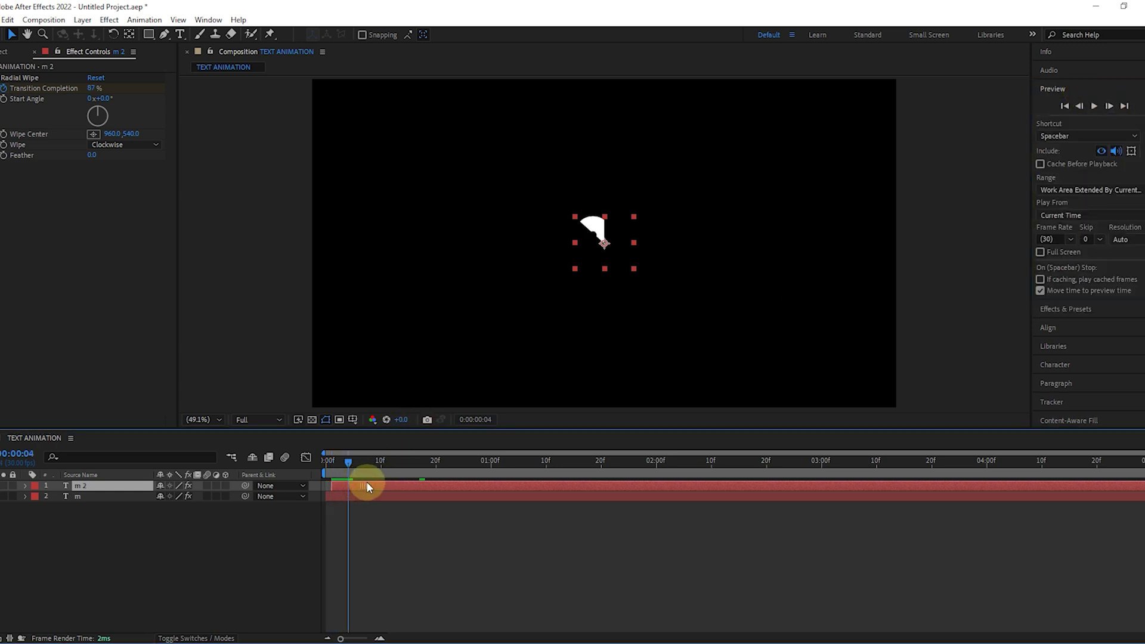
left_click_drag(349, 461, 376, 461)
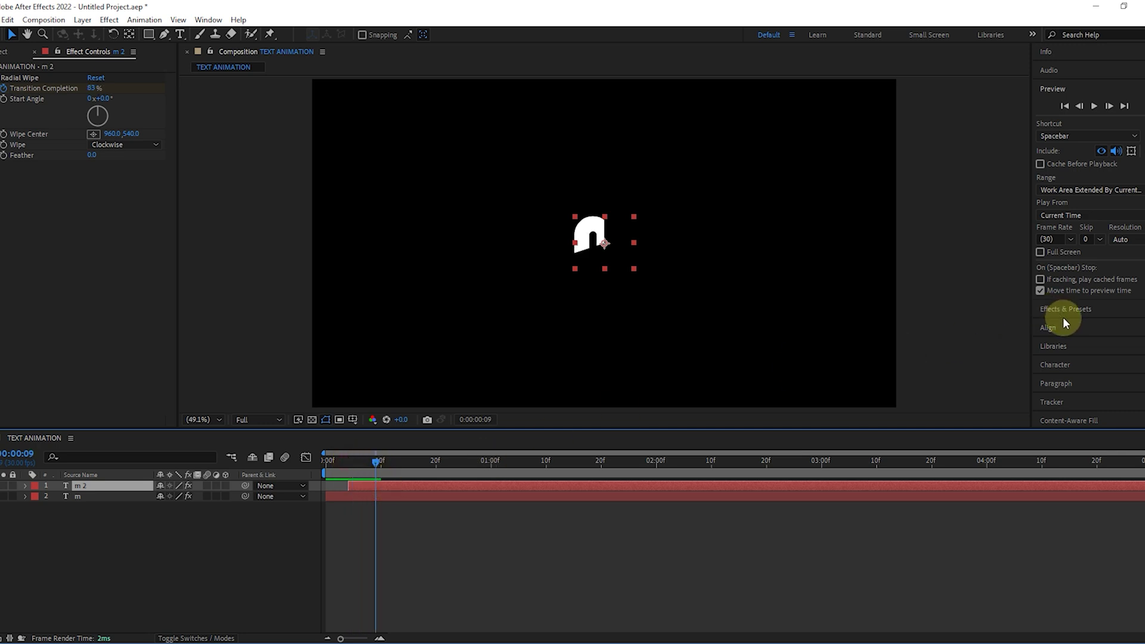
- Change the fill colour of the "m 2" text layer to pink (FF0096)
left_click(1072, 361)
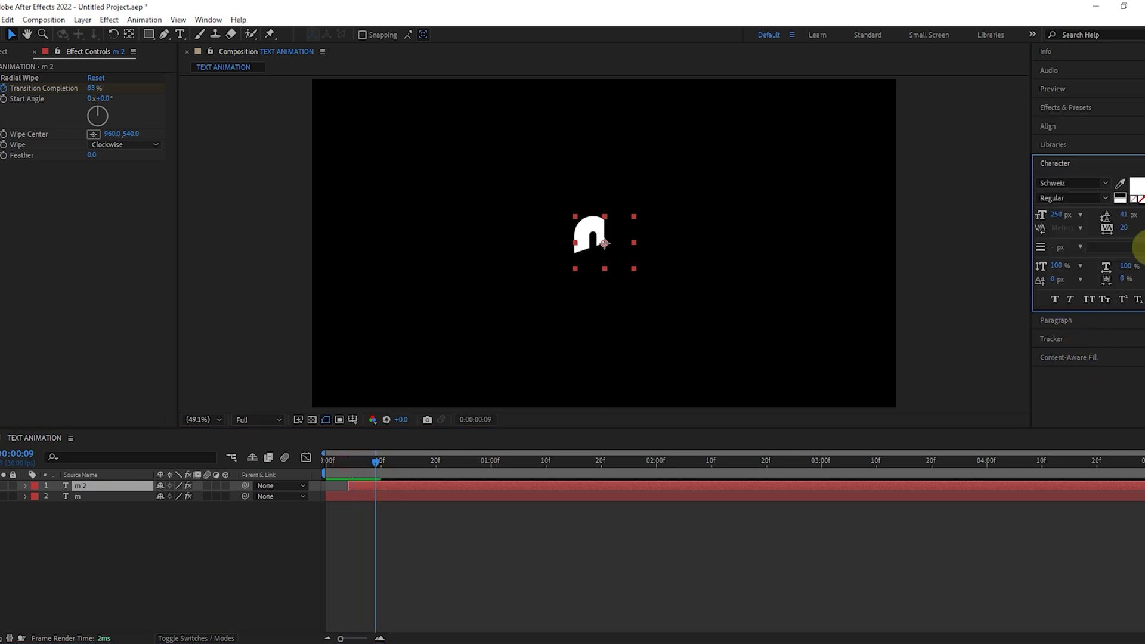
left_click(1134, 192)
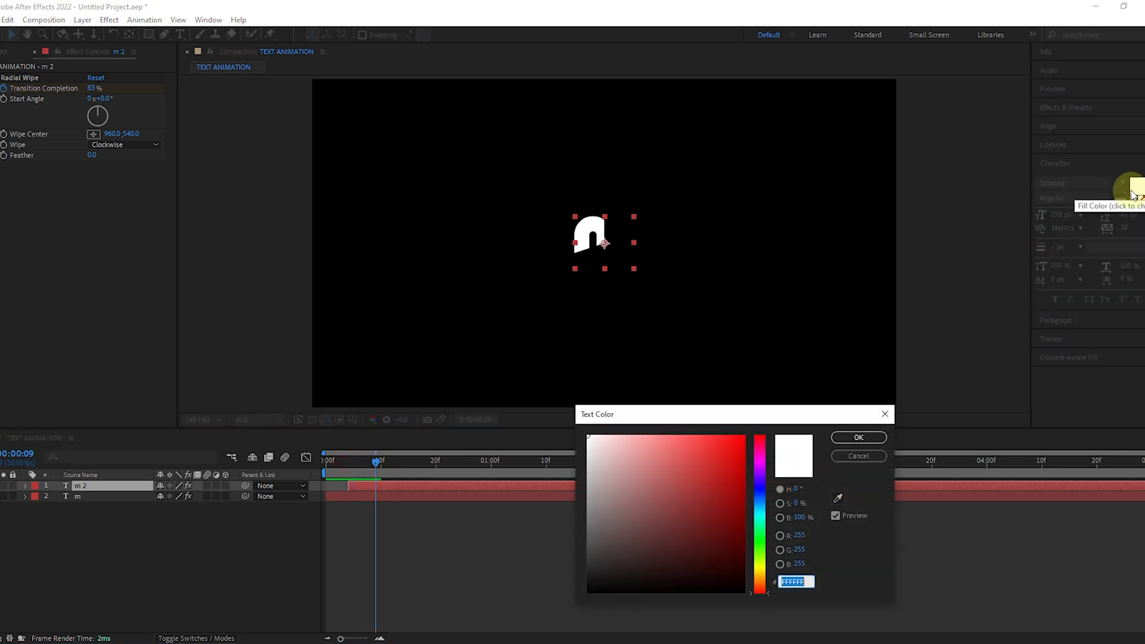
left_click(761, 579)
mouse_move(762, 582)
left_mouse_down()
mouse_move(764, 457)
mouse_move(749, 440)
mouse_move(768, 430)
left_mouse_up()
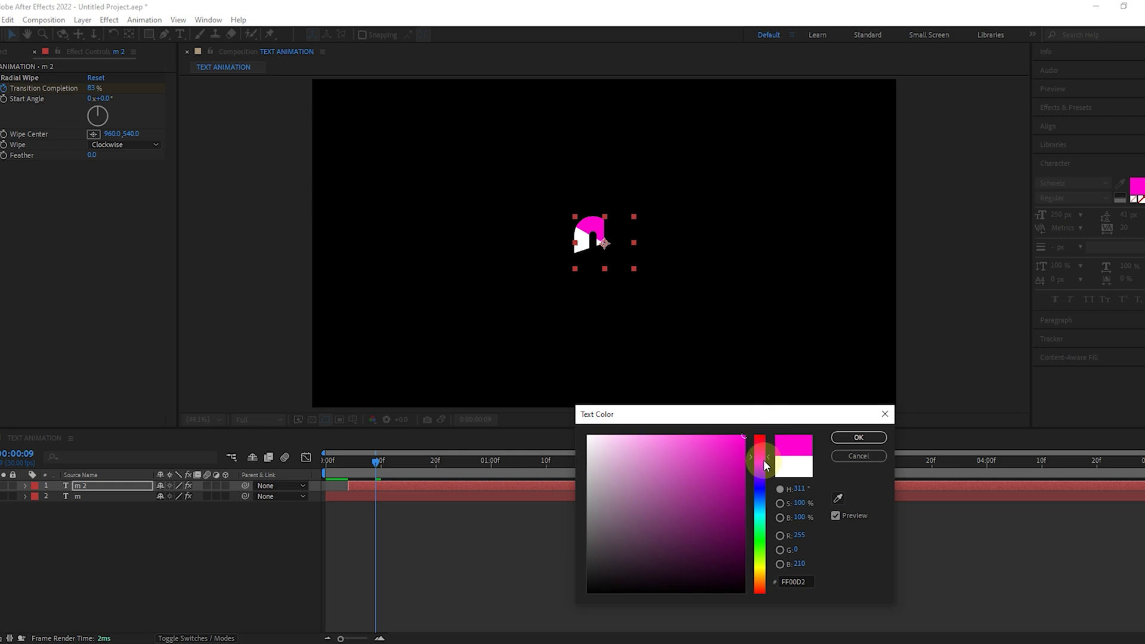
left_click_drag(763, 464, 767, 457)
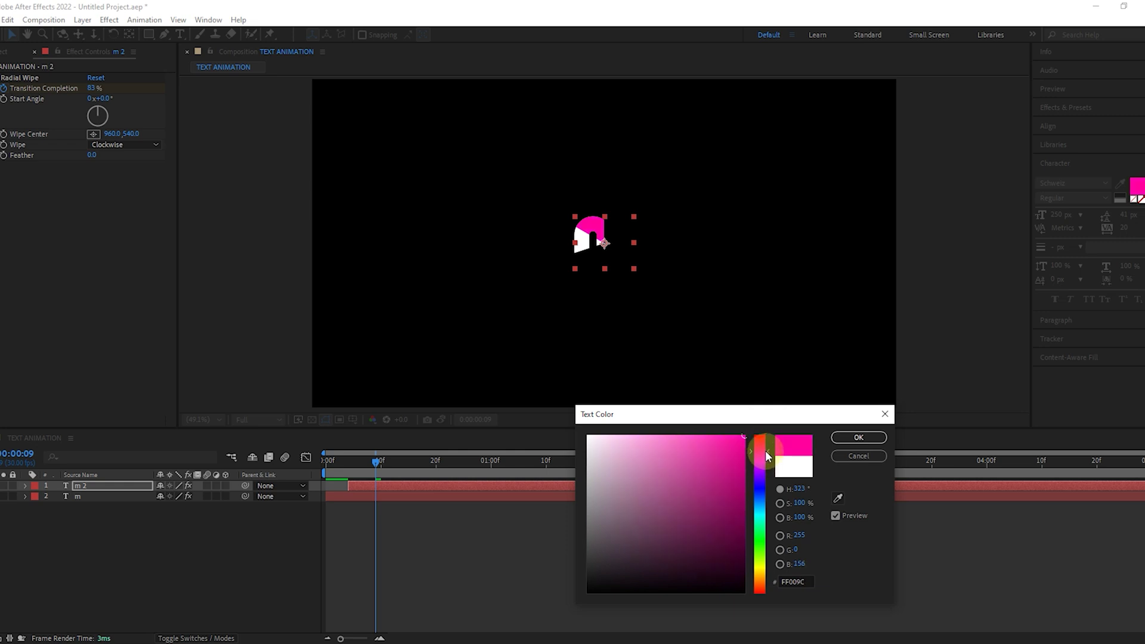
left_click(859, 438)
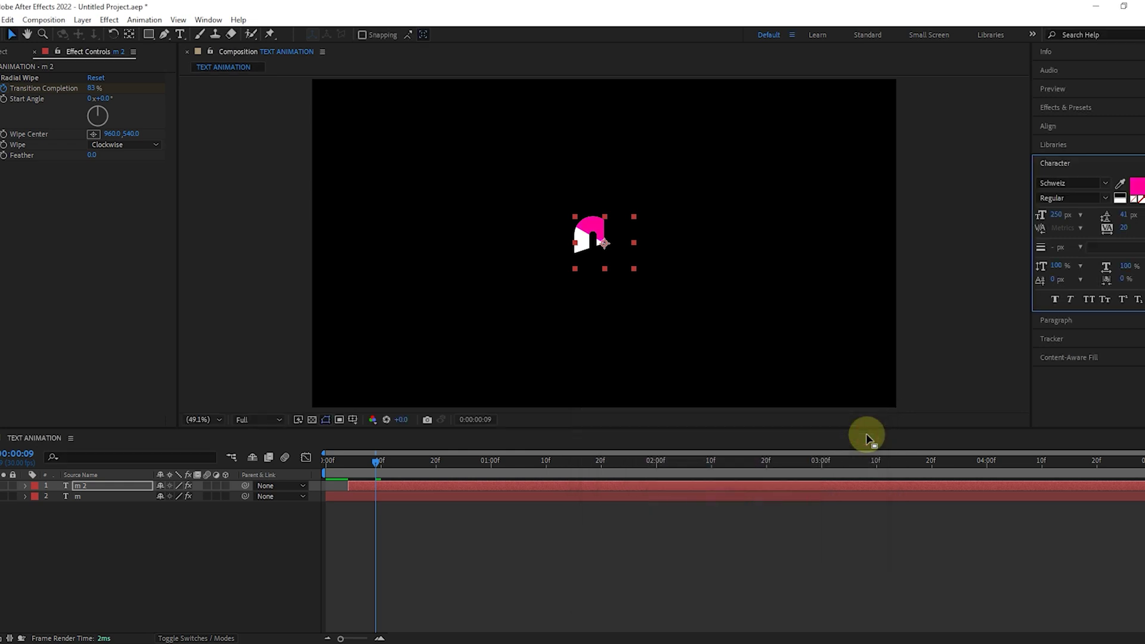
- Duplicate the "m 2" layer, start the copy at frame 8 in the timeline, and check the overlap at frame 11
left_click(114, 484)
left_click(9, 21)
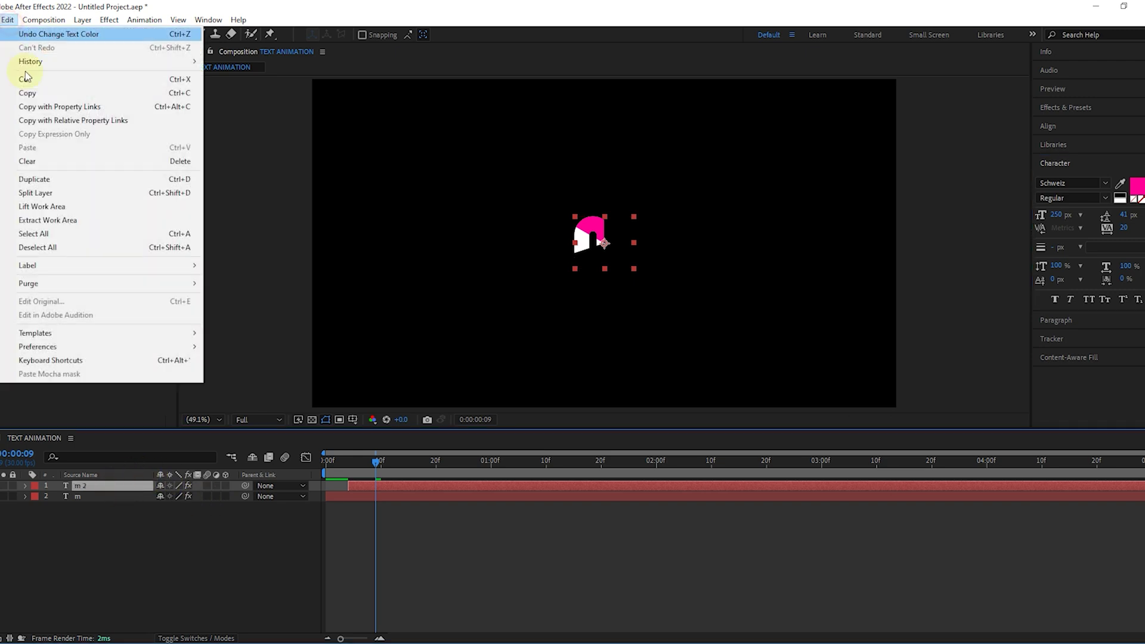
left_click(98, 179)
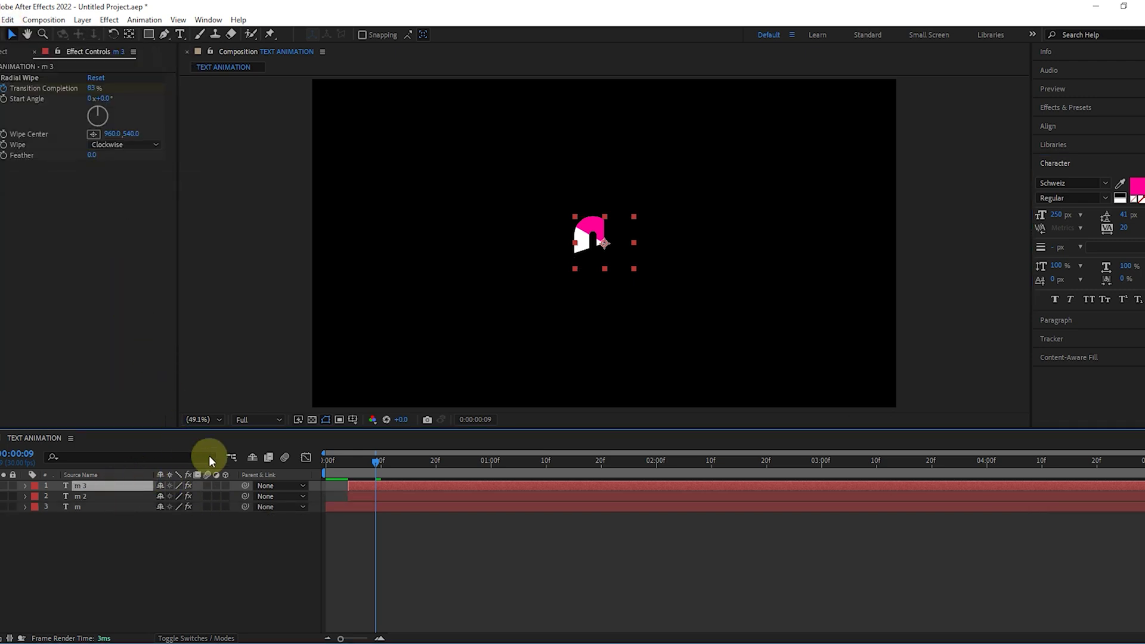
left_click(1068, 89)
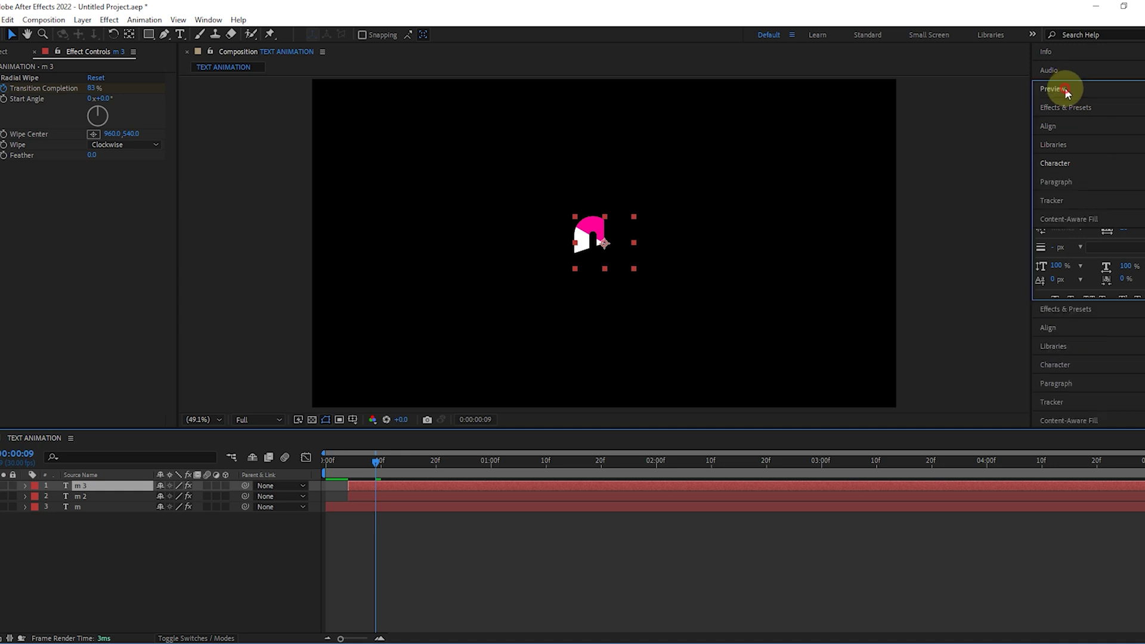
left_click(1079, 106)
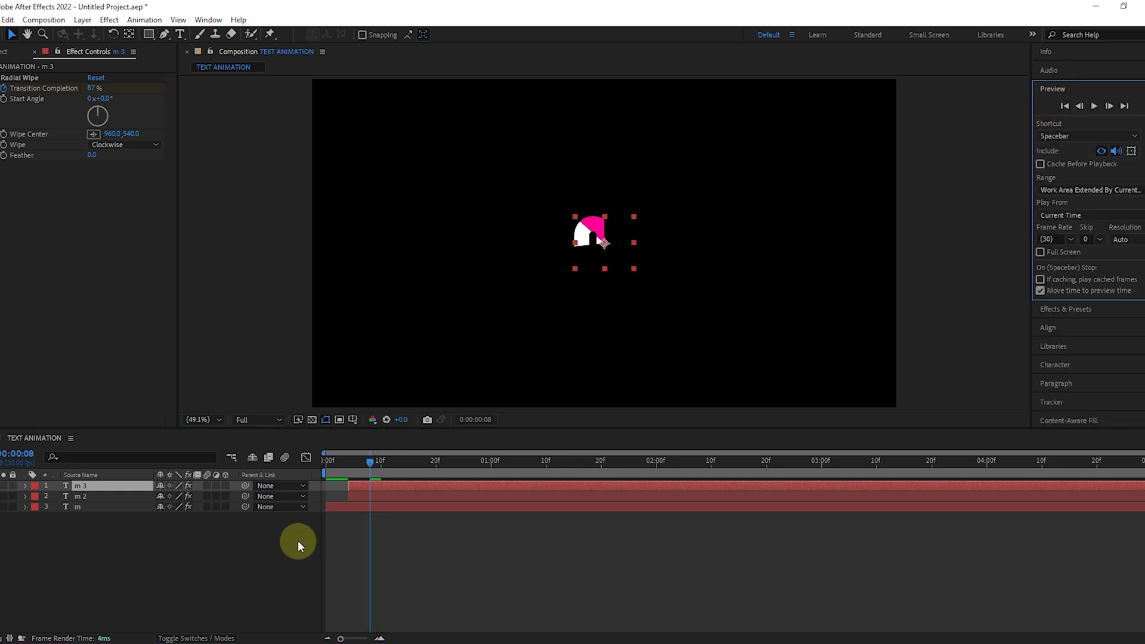
left_click_drag(364, 486, 384, 461)
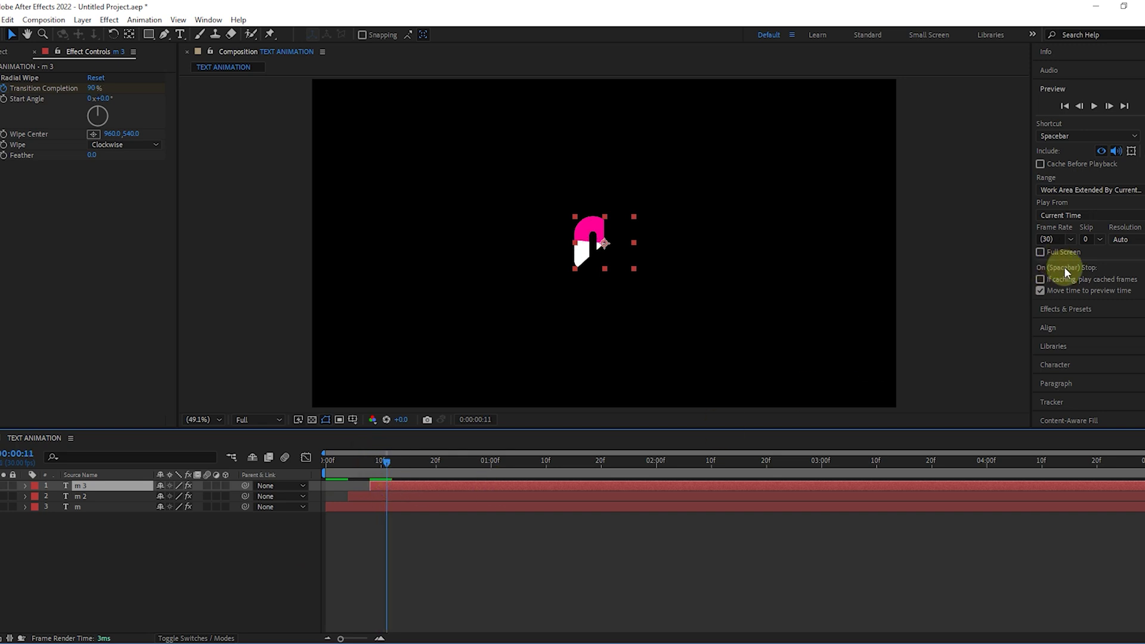
- Change the fill colour of the "m 3" text layer to orange, about FFAE00
left_click(1074, 365)
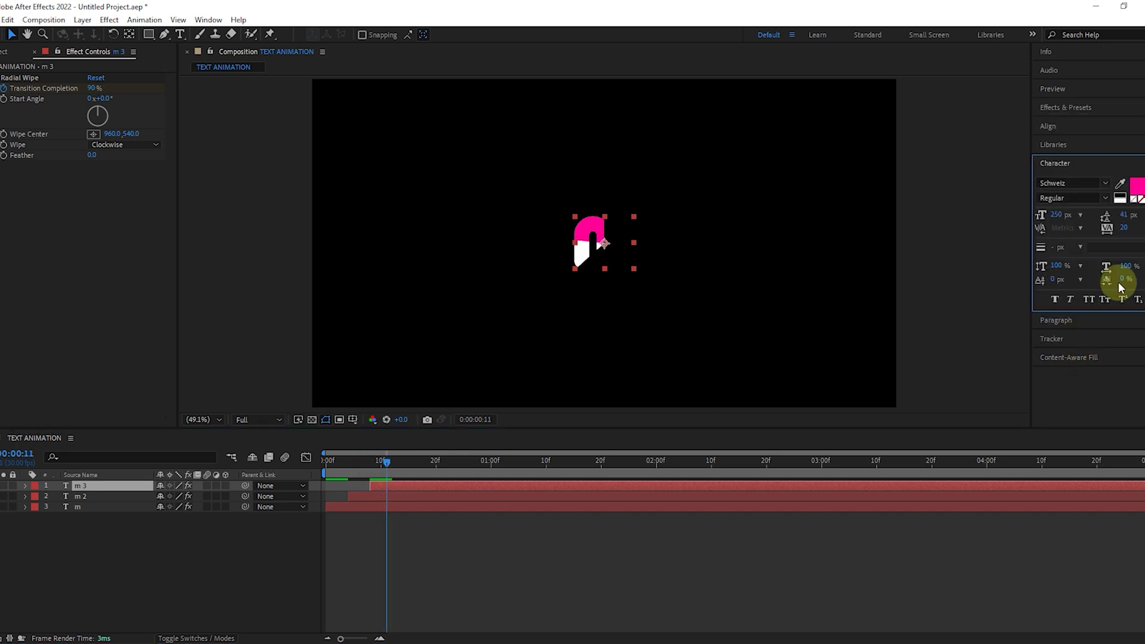
left_click(1138, 190)
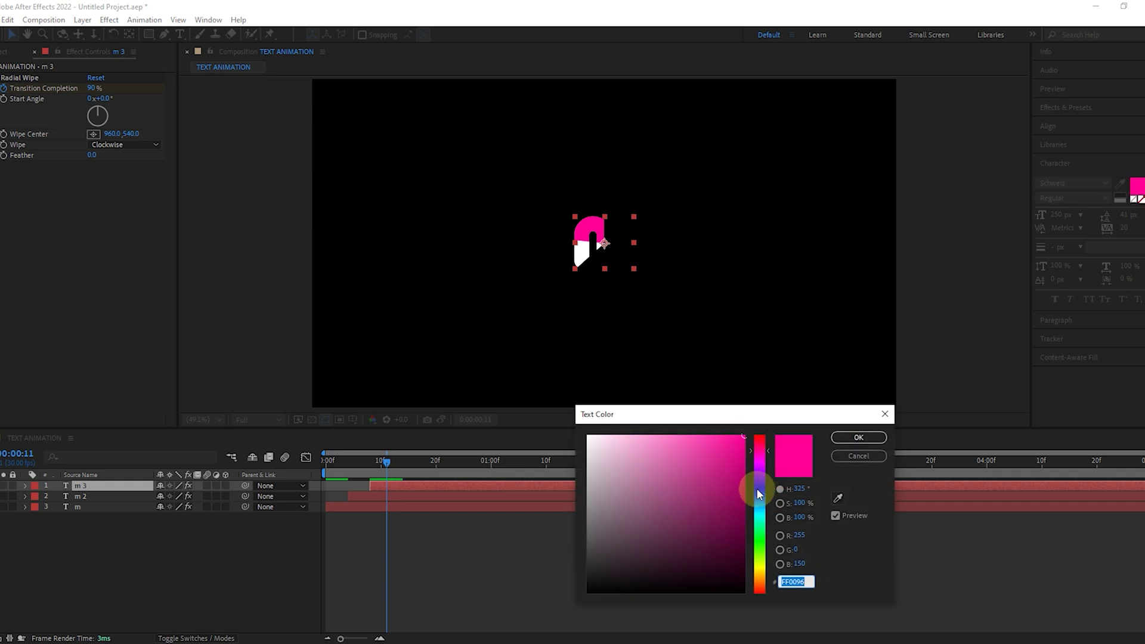
left_click_drag(761, 567, 762, 580)
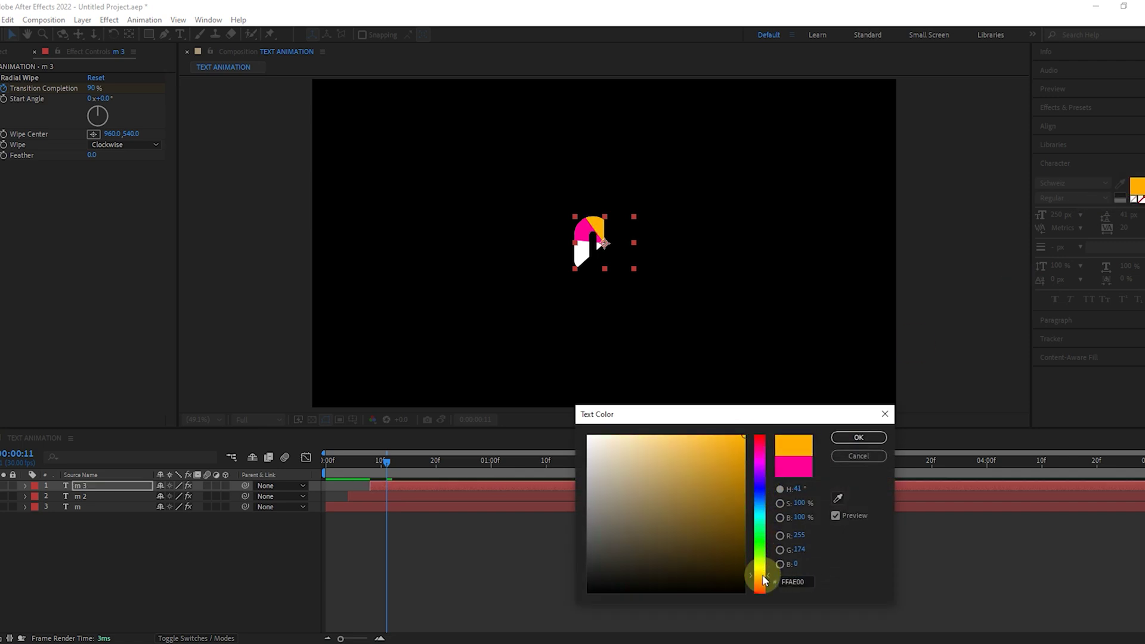
left_click(855, 442)
- Duplicate the "m 3" layer, start the copy at frame 12 in the timeline, and check the overlap at frame 16
left_click(105, 486)
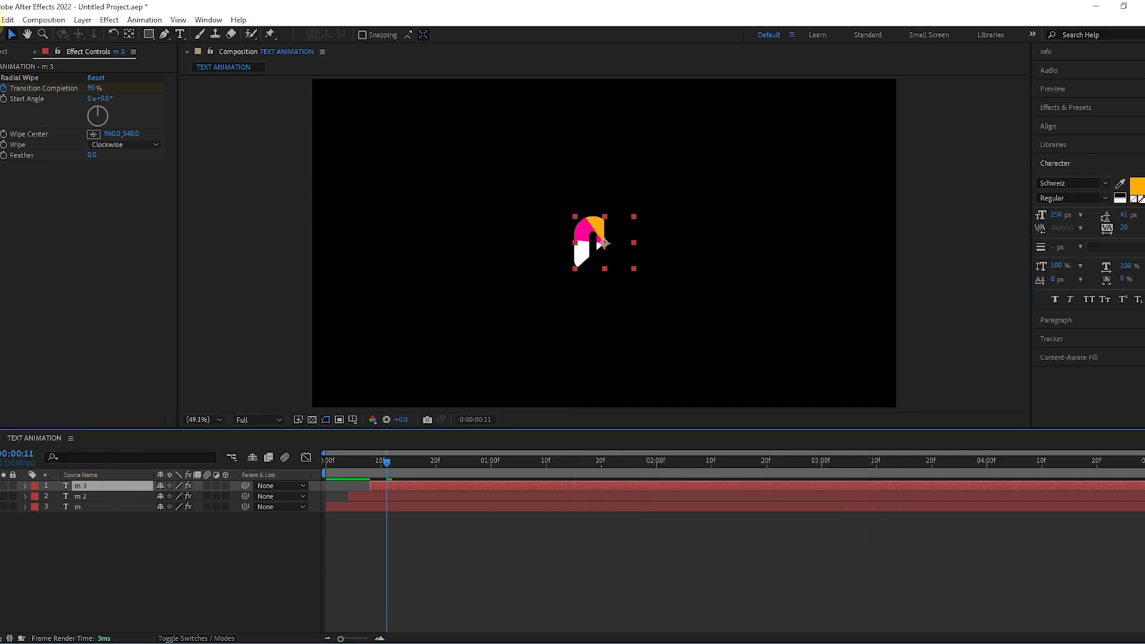
left_click(7, 21)
left_click(53, 178)
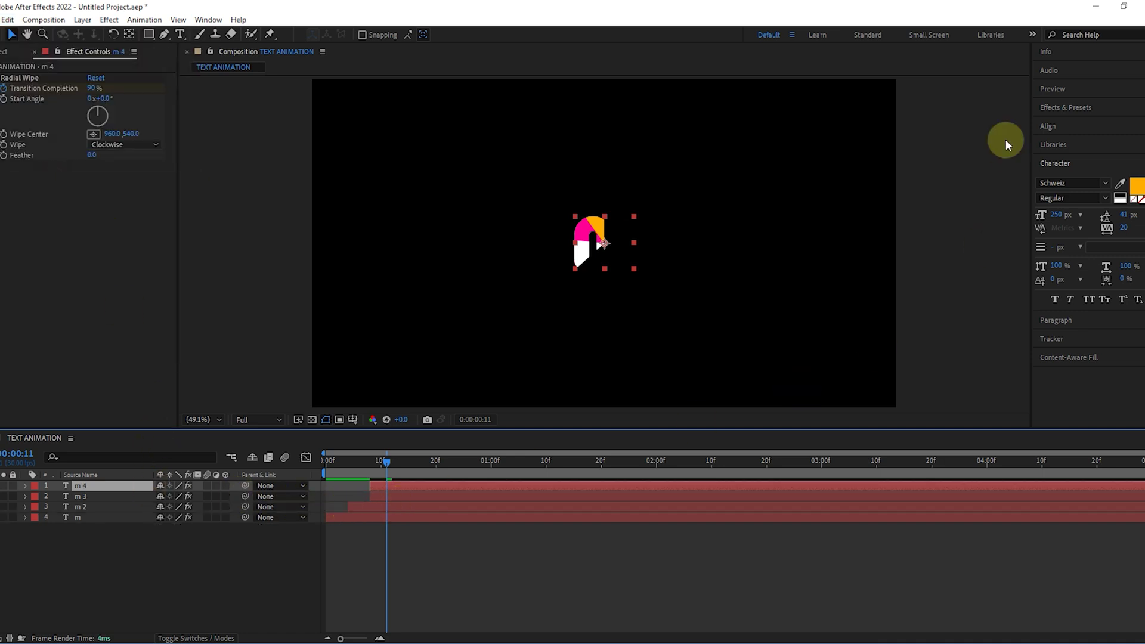
left_click(1065, 89)
left_click(1109, 106)
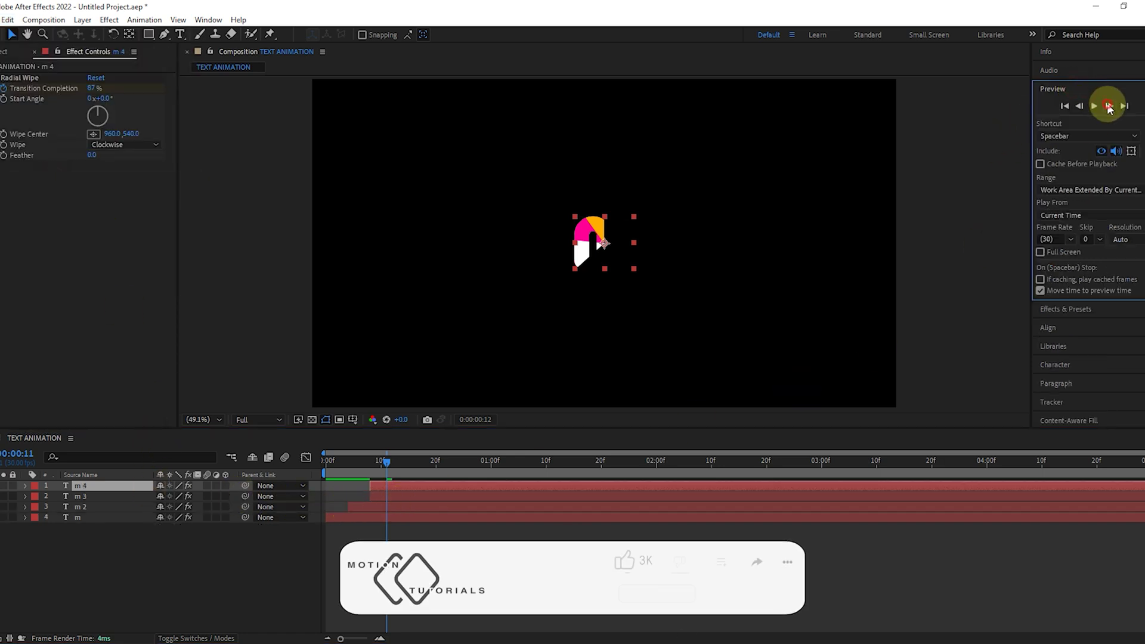
left_click_drag(387, 483, 415, 461)
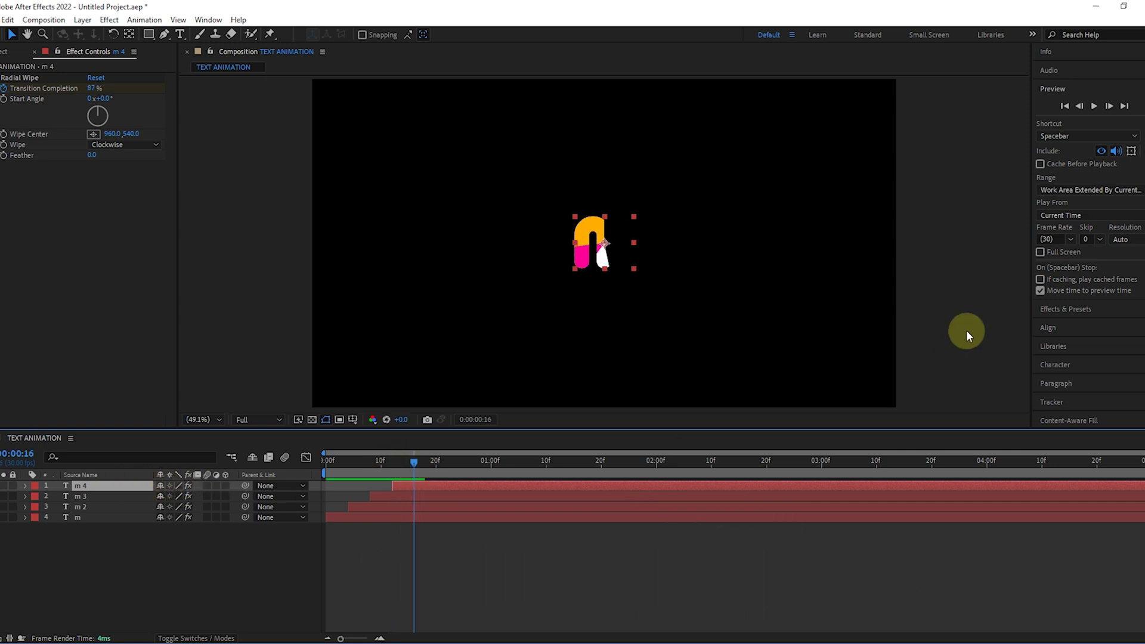
- Change the fill colour of the "m 4" text layer to white
left_click(1068, 362)
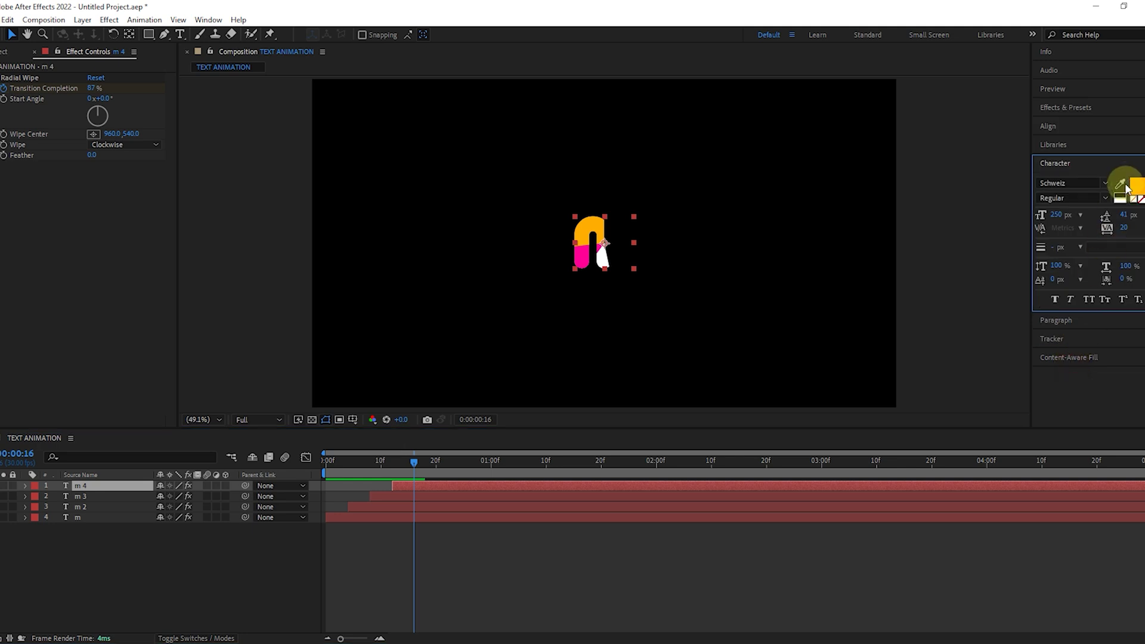
left_click(1133, 186)
left_click_drag(611, 441, 542, 412)
left_click(859, 439)
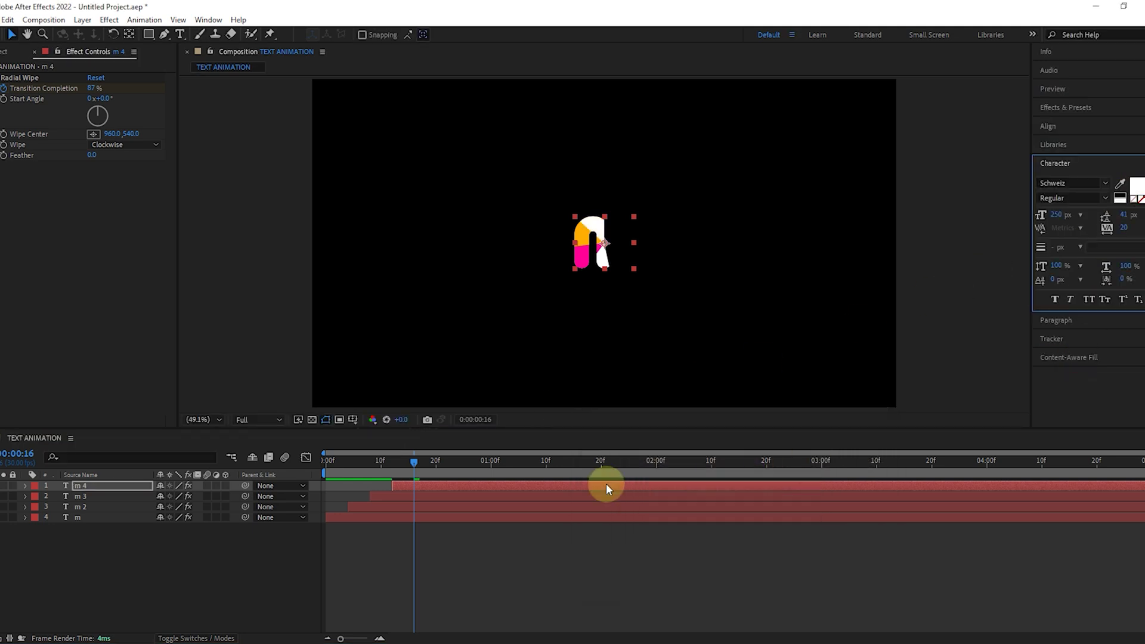
- Duplicate the original "m" layer and delete the Radial Wipe effect from the original at the bottom of the stack
left_click(109, 519)
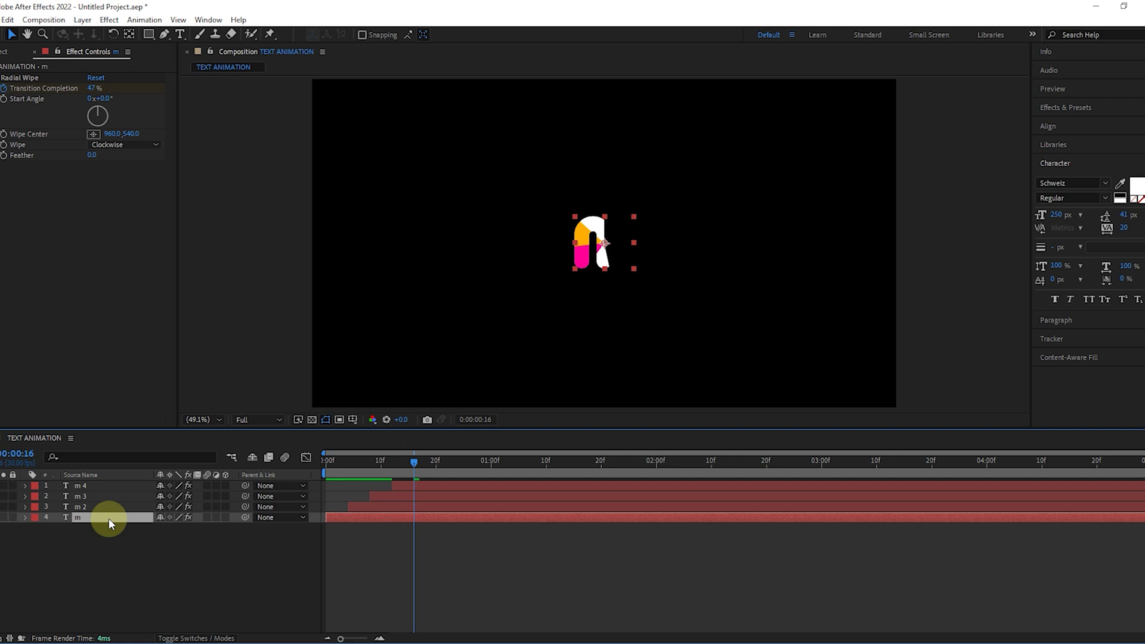
left_click(7, 20)
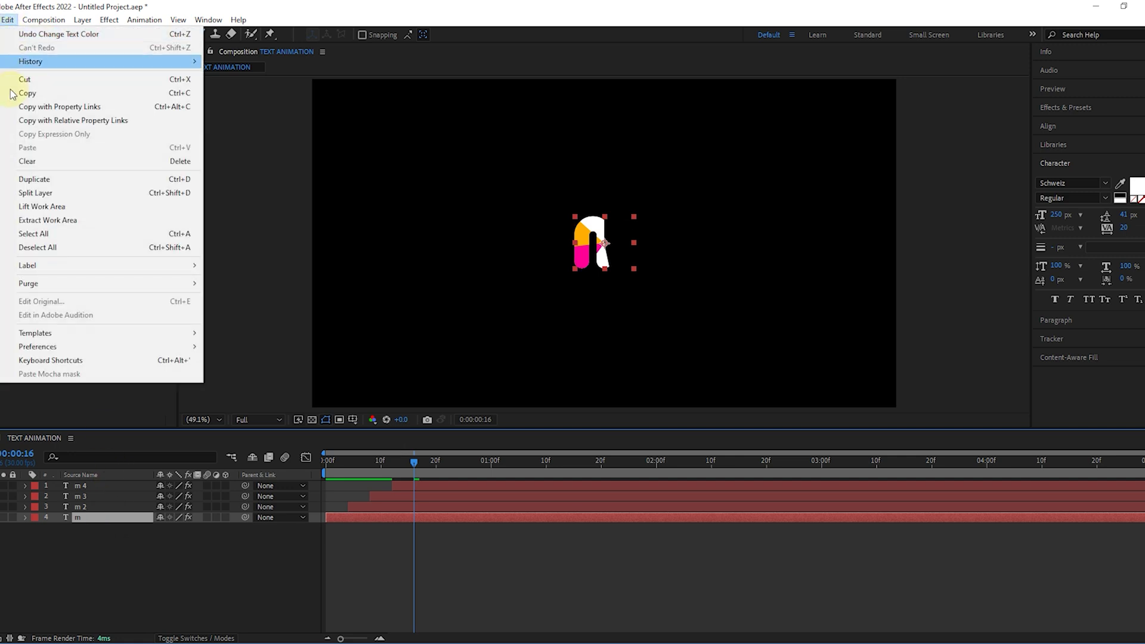
left_click(33, 177)
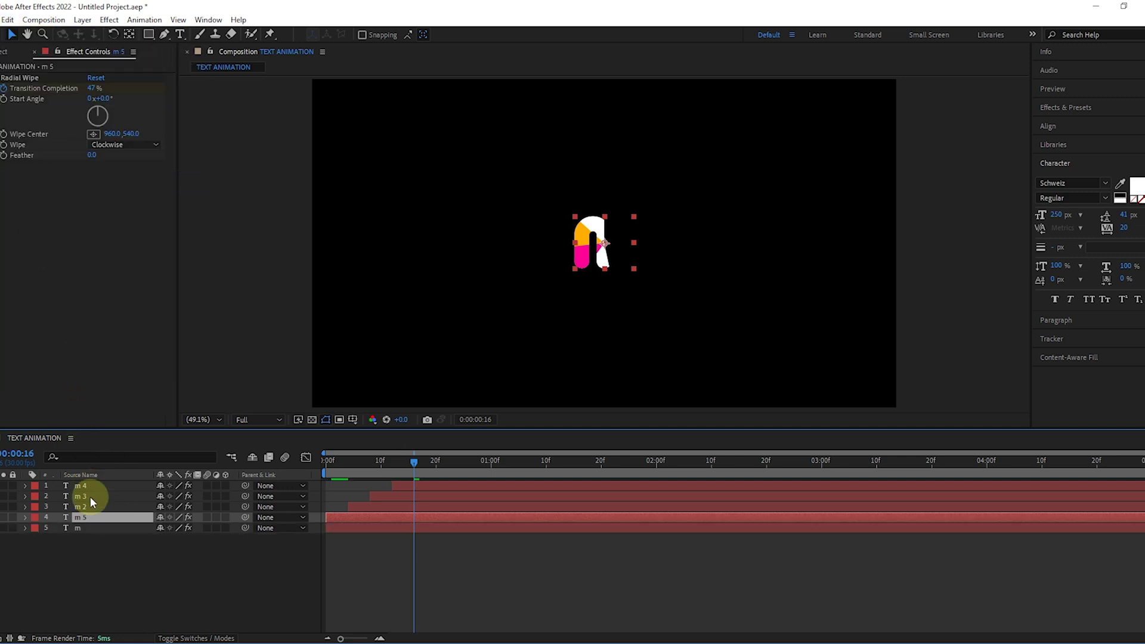
left_click(88, 527)
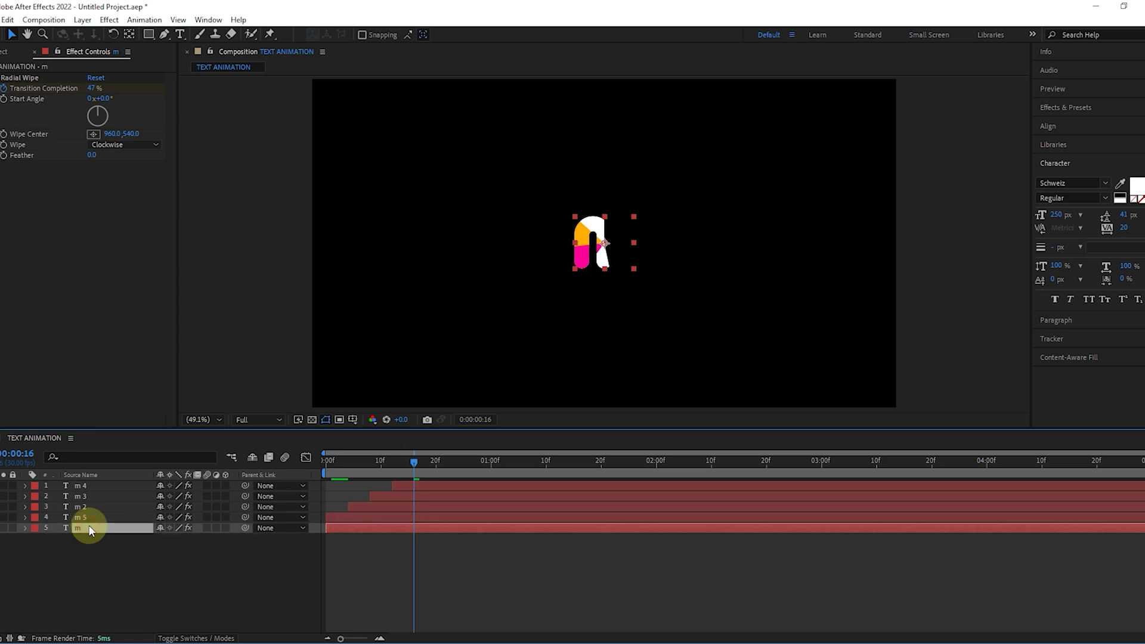
left_click(24, 78)
key("Delete")
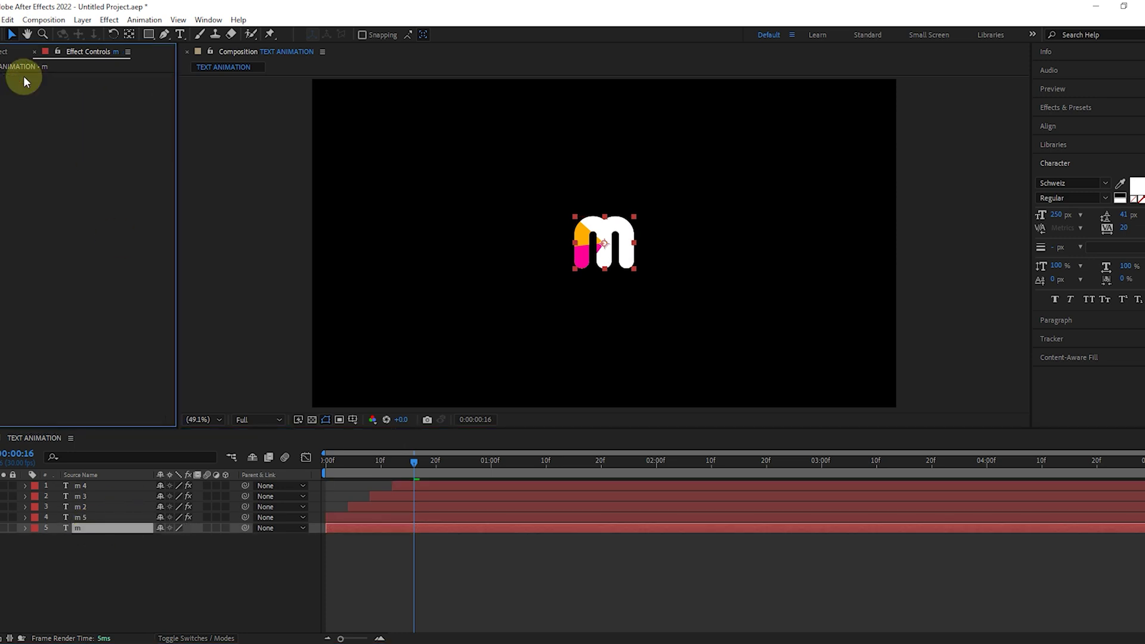
- Search the effects for "vegas" and apply the Vegas effect to the original "m" layer
left_click(1094, 107)
left_click(1141, 123)
left_click(1091, 124)
type("vegas")
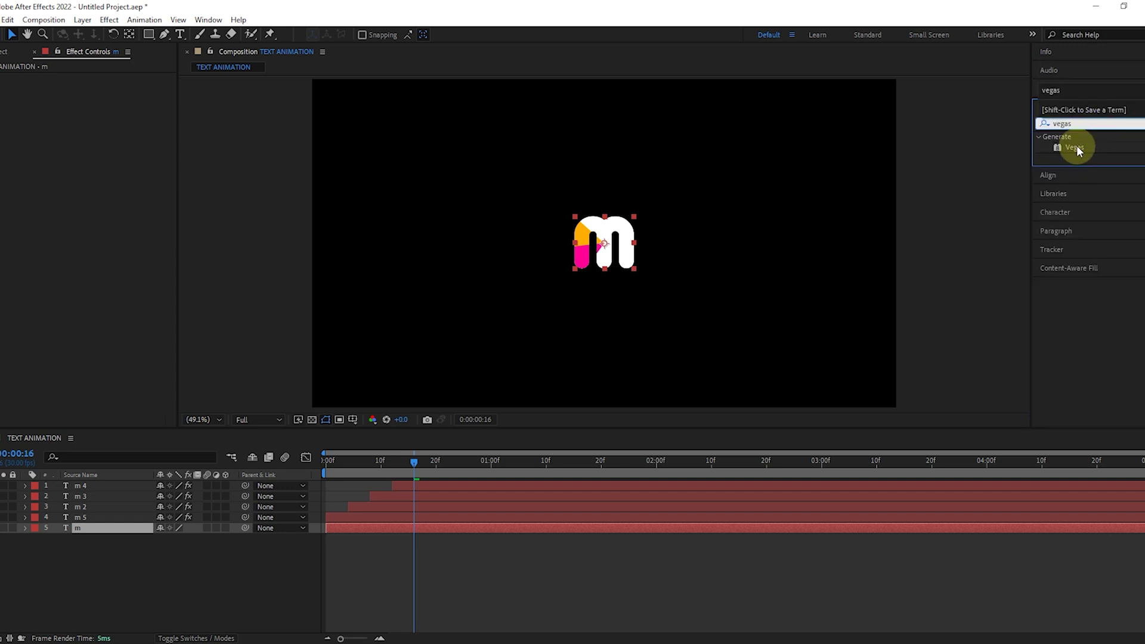
left_click_drag(1076, 147, 92, 527)
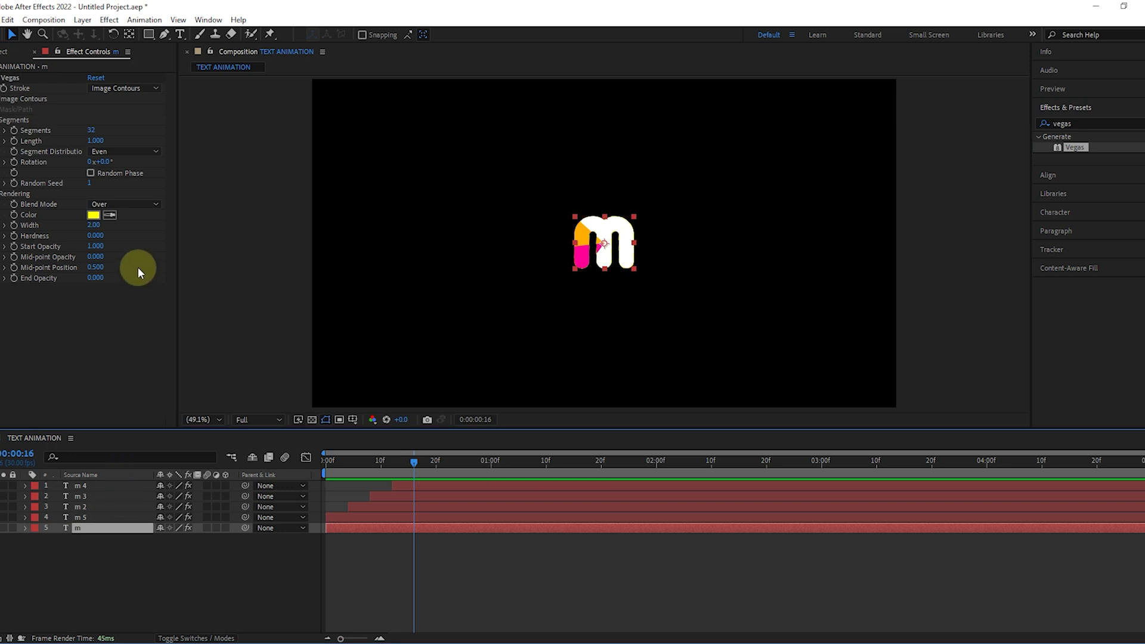
- Set the Vegas effect's Blend Mode to Transparent and its Segments to 1
left_click(131, 204)
left_click(129, 214)
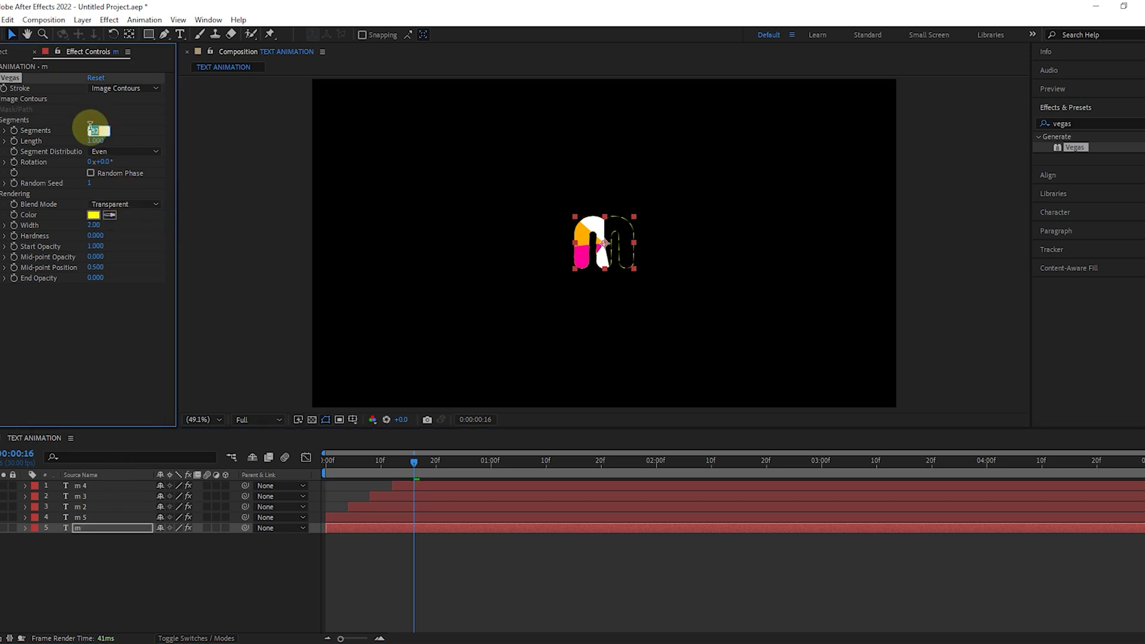
type("1")
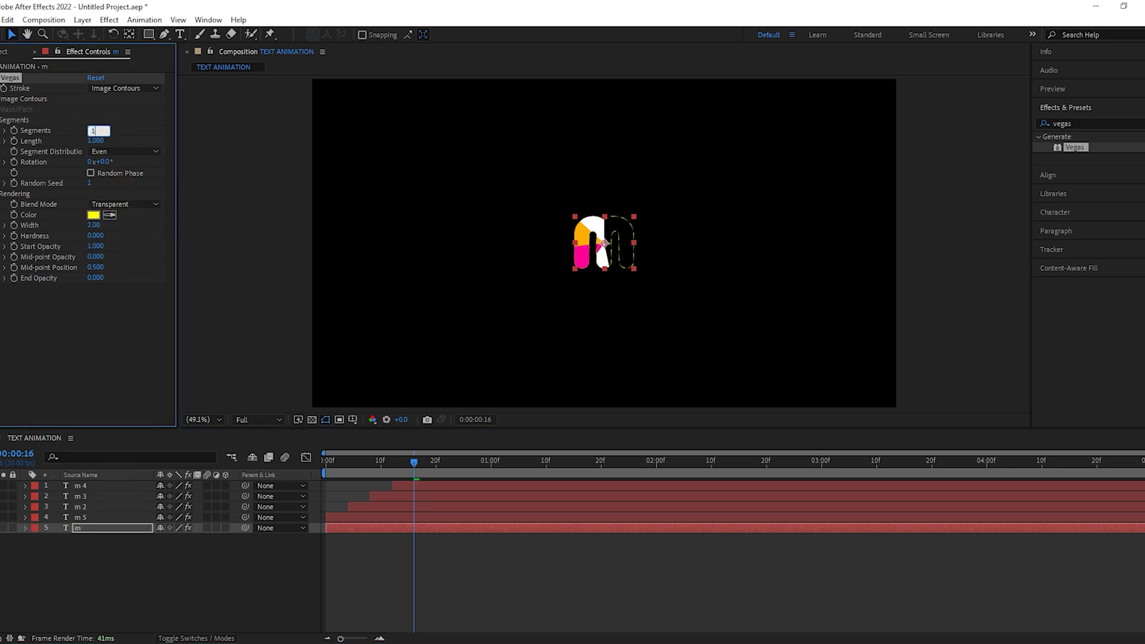
left_click(109, 350)
- On the first frame, keyframe the Vegas Rotation at 0° and the Length at 0
left_click(325, 462)
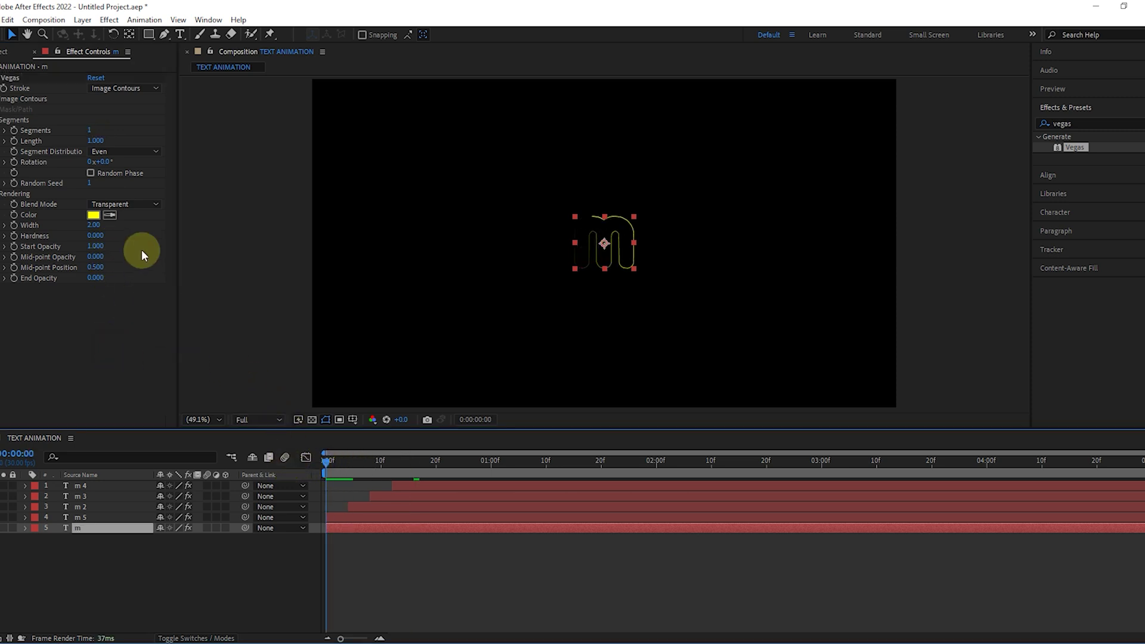
left_click(16, 163)
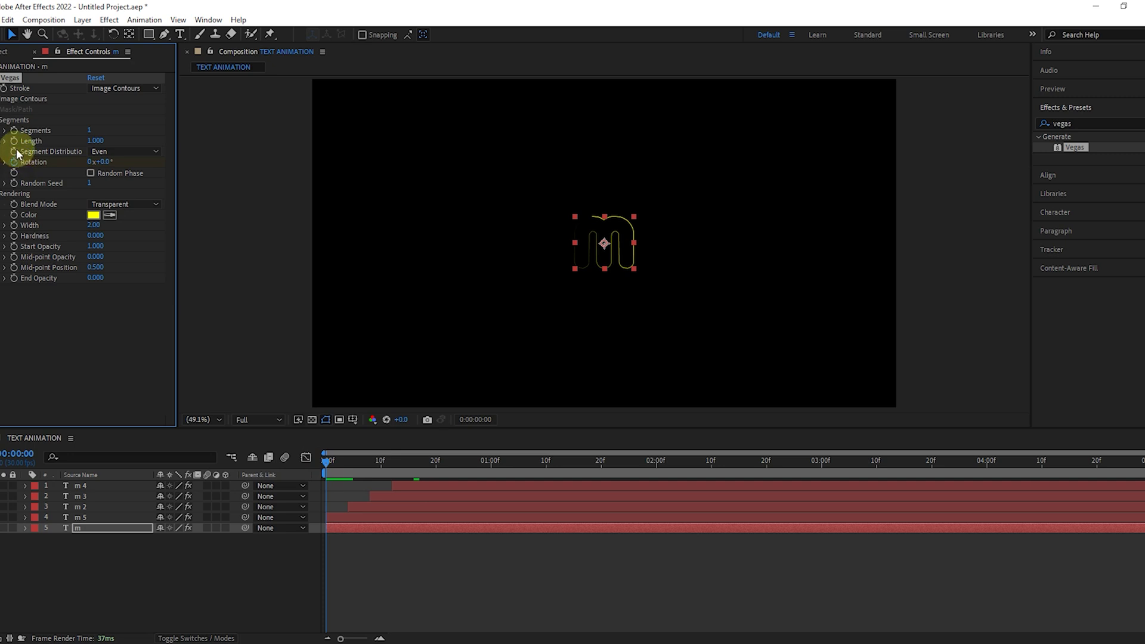
left_click_drag(98, 142, 37, 142)
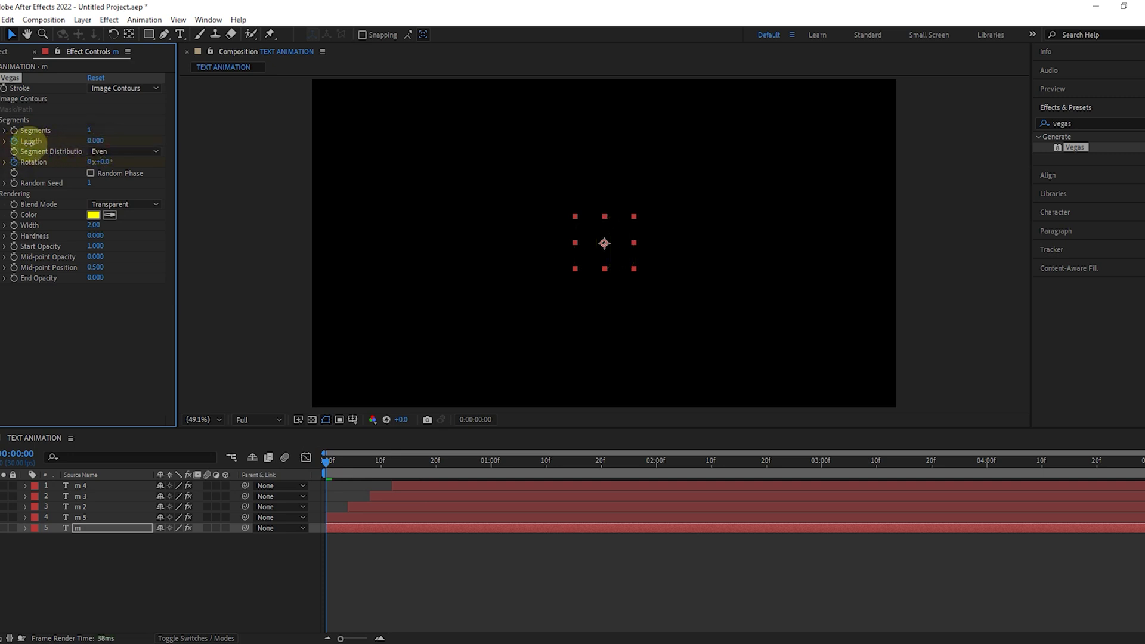
- Change the Vegas stroke colour to a slightly warmer yellow, about FFF000
left_click(93, 215)
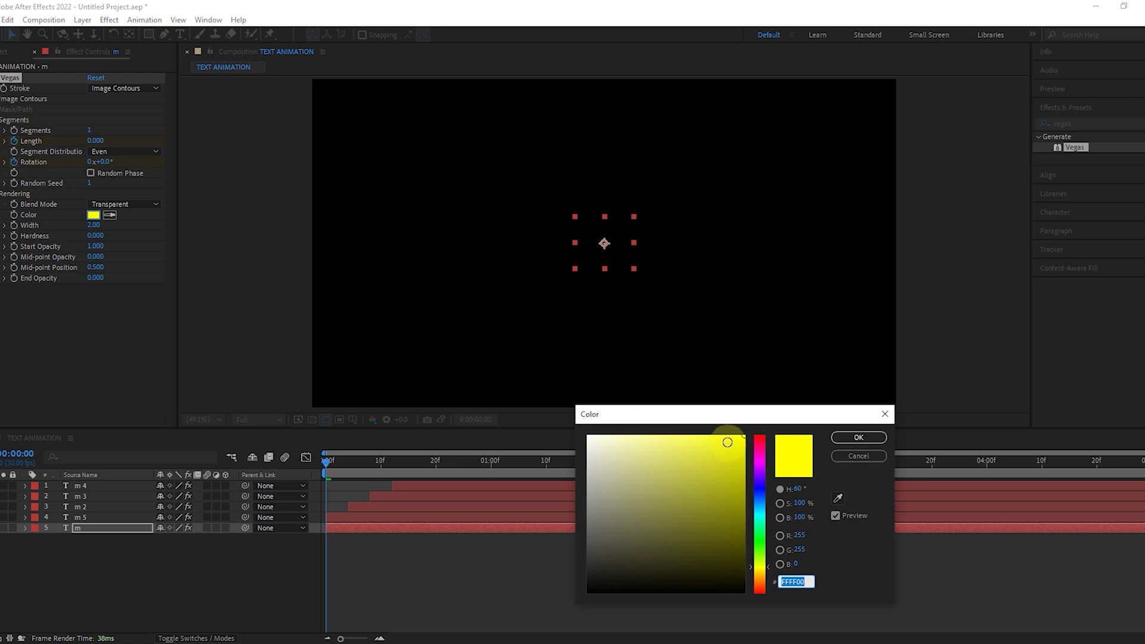
left_click(760, 568)
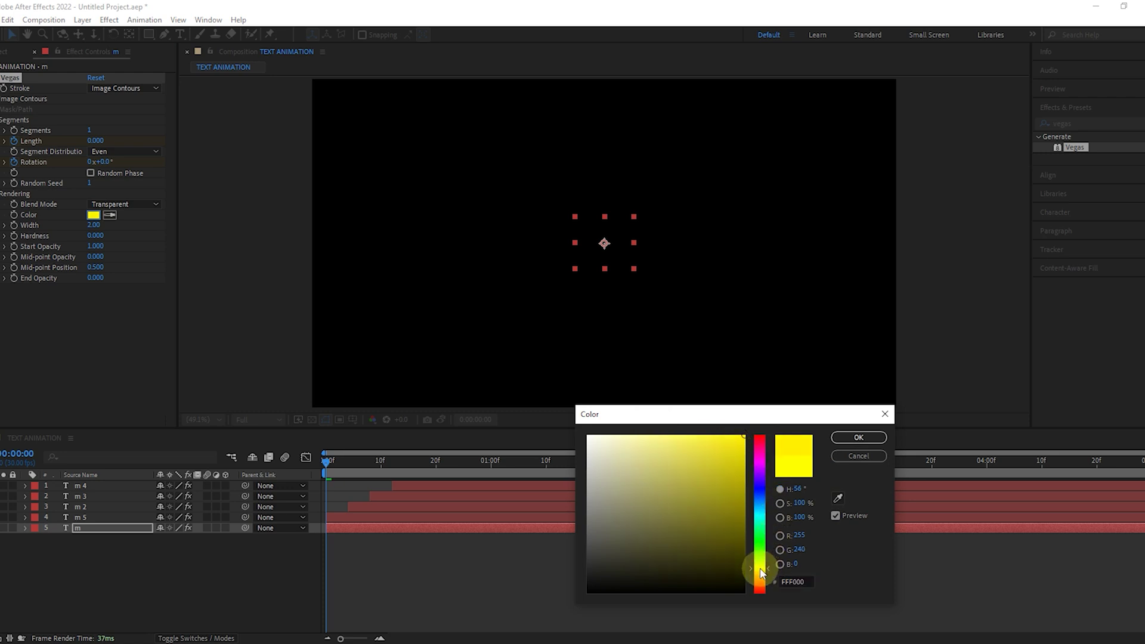
left_click(744, 439)
left_click(858, 440)
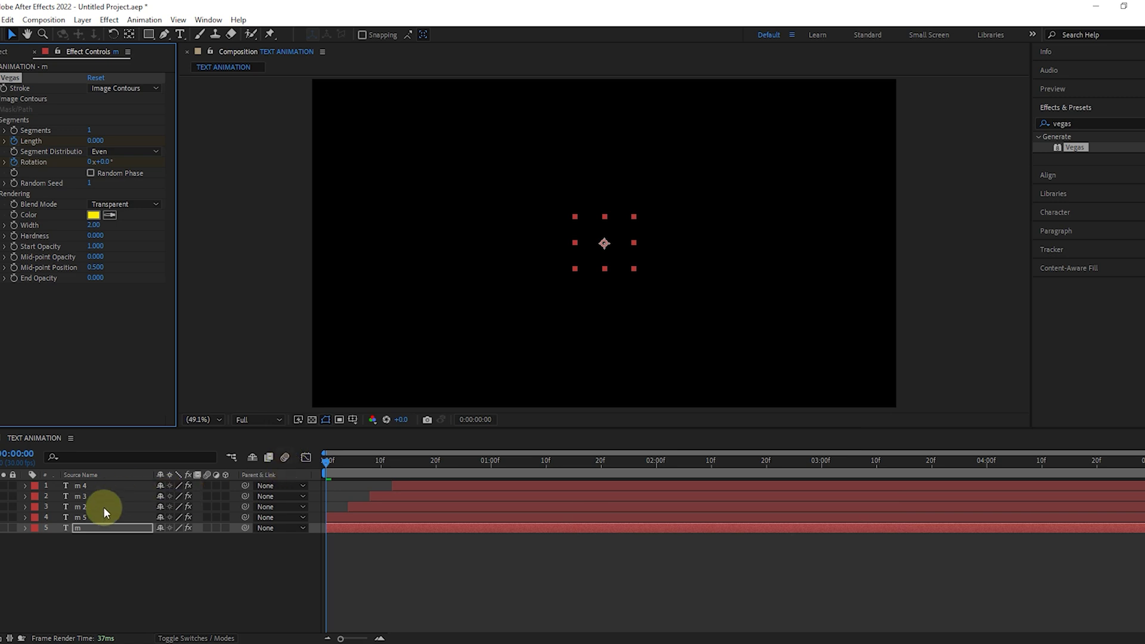
- At 1 second, keyframe the original "m" layer's Vegas Rotation at 1x+0° and Length at 0.8
left_click(94, 529)
key("u")
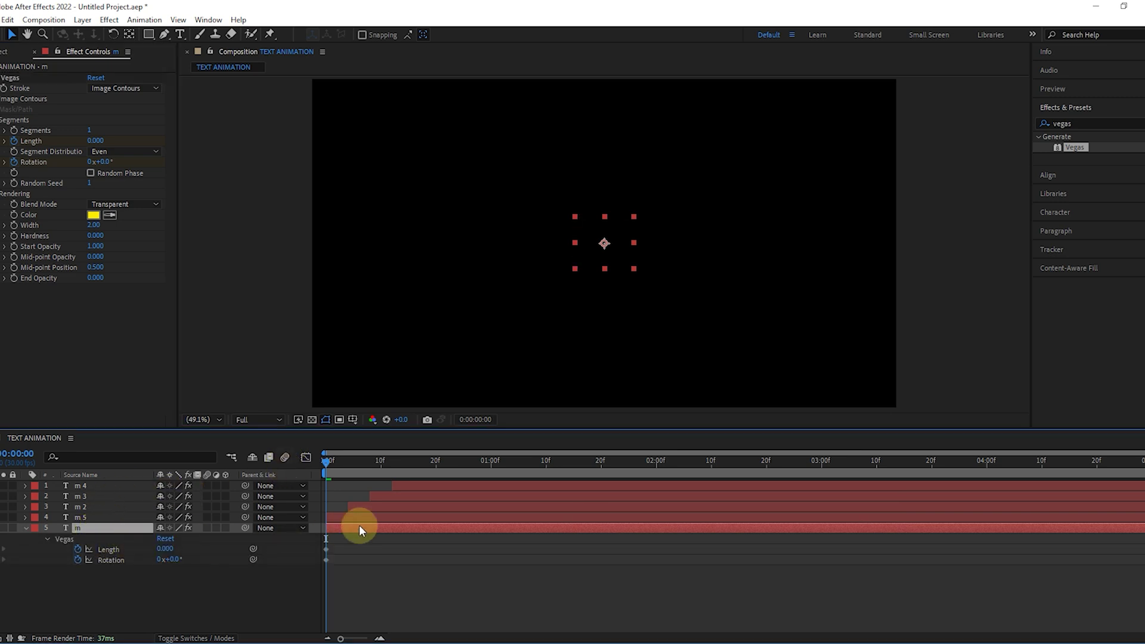
left_click(489, 464)
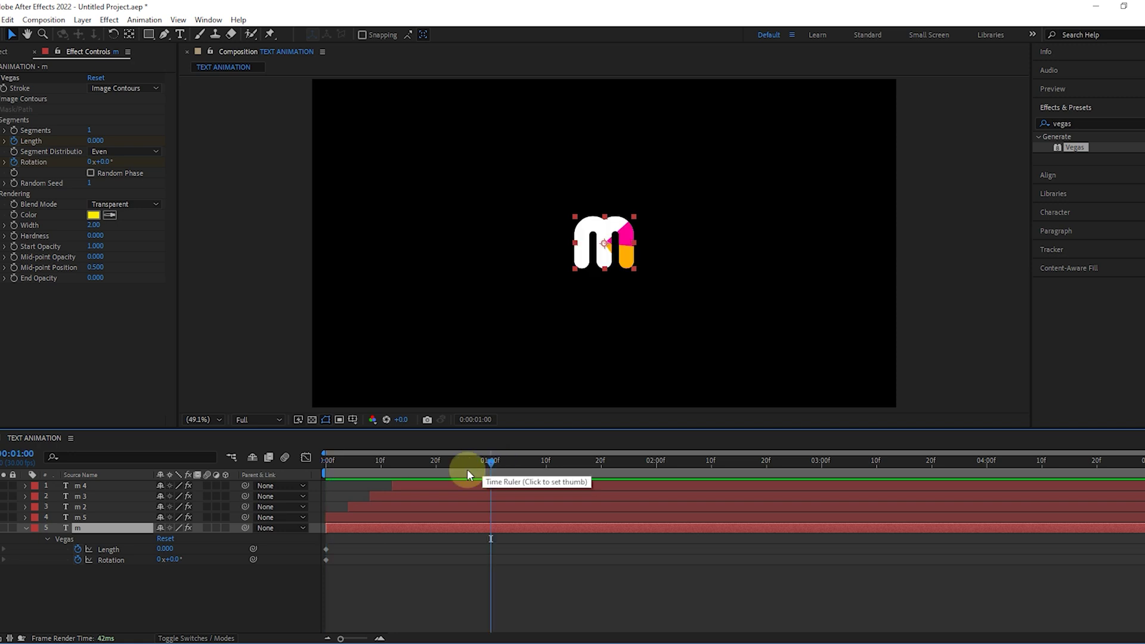
left_click(91, 163)
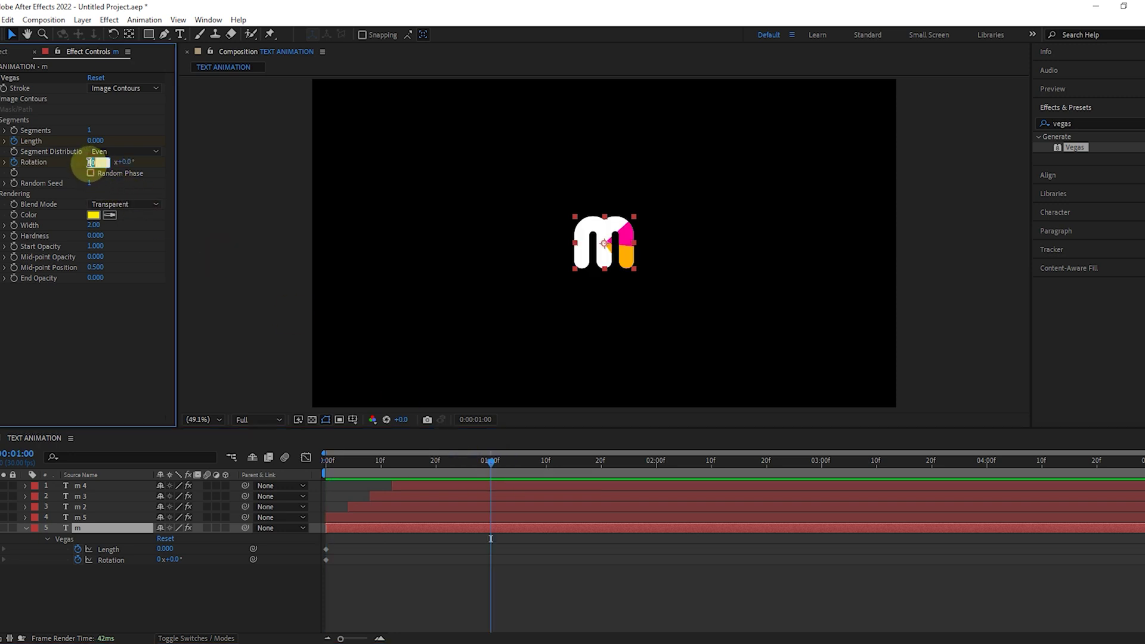
type("1")
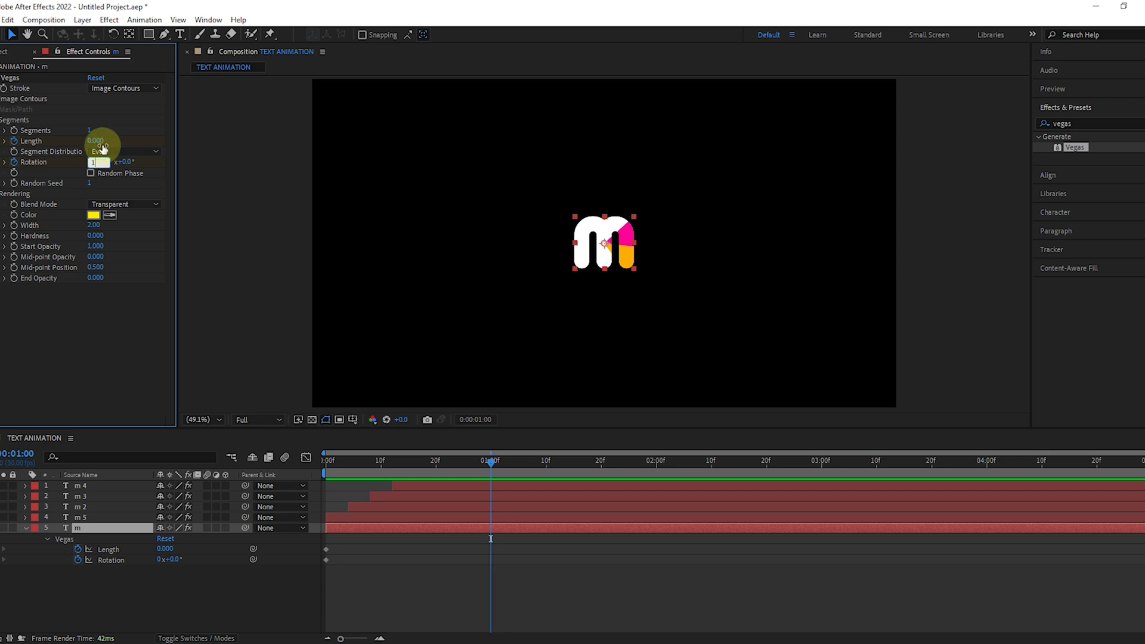
left_click(103, 142)
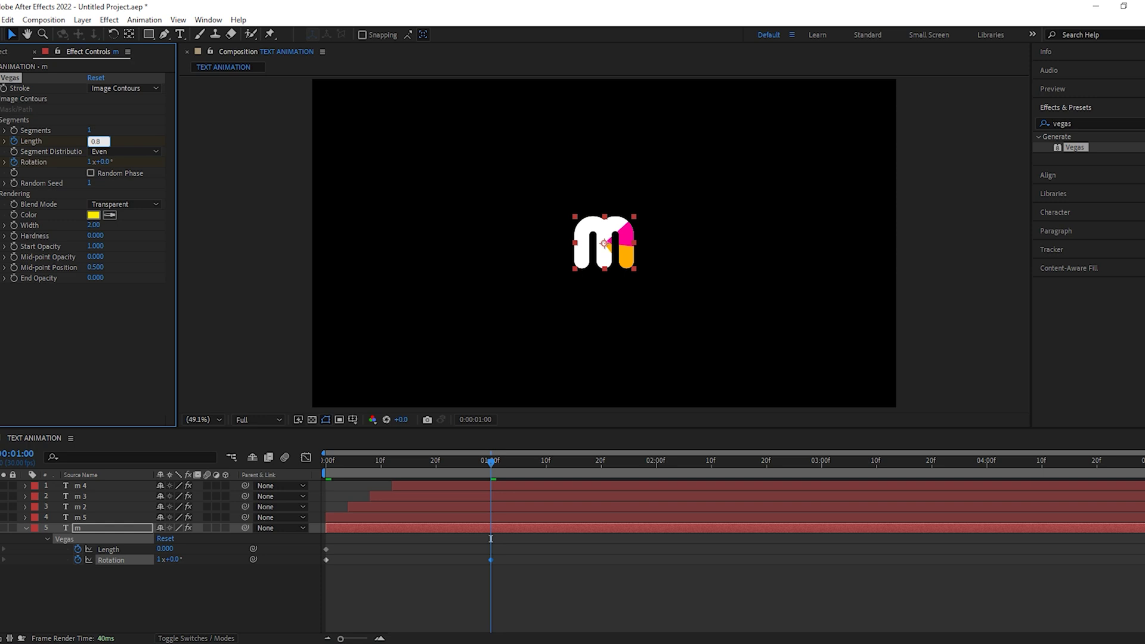
left_click(245, 608)
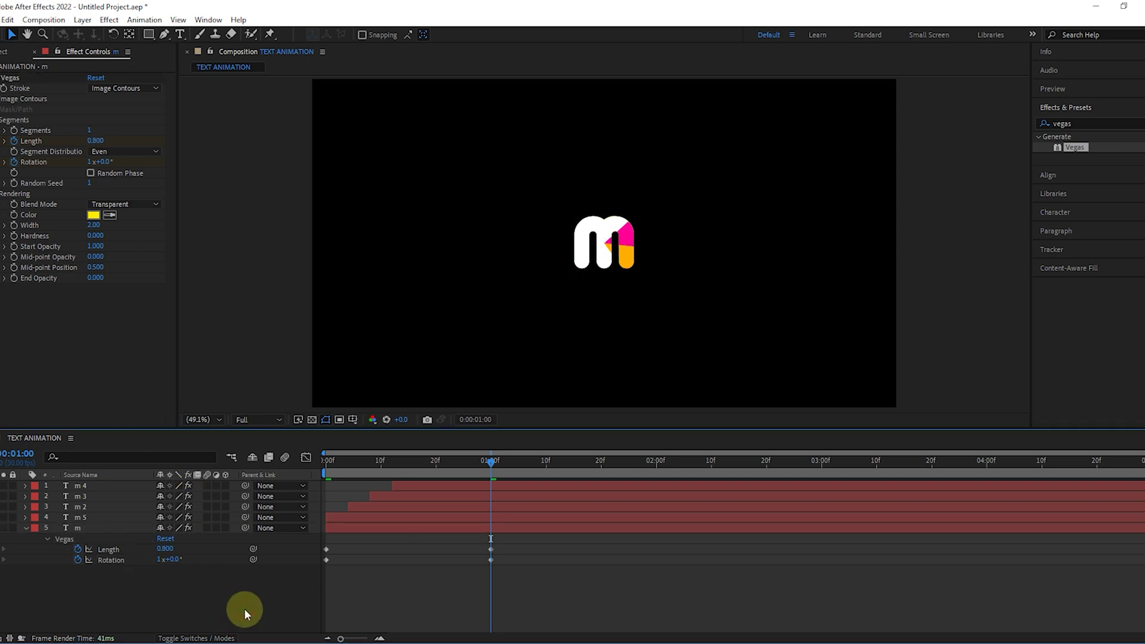
- Move the 0.8 Vegas Length keyframe back to 0:00:00:25, leaving the Rotation keyframe at 1 second
left_click(472, 460)
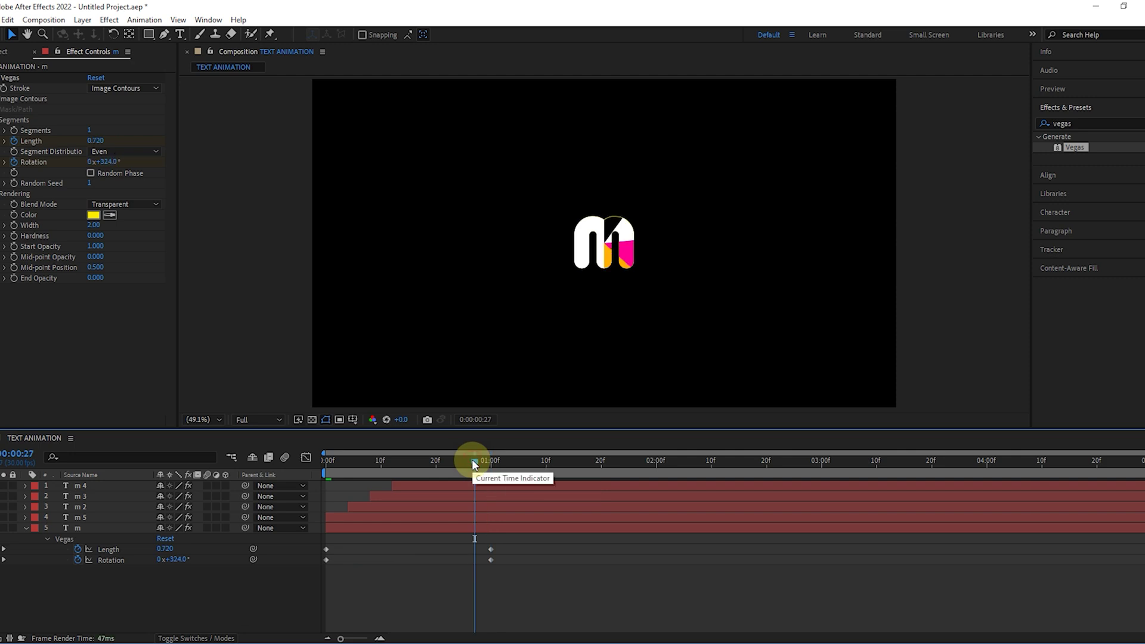
left_click(1081, 91)
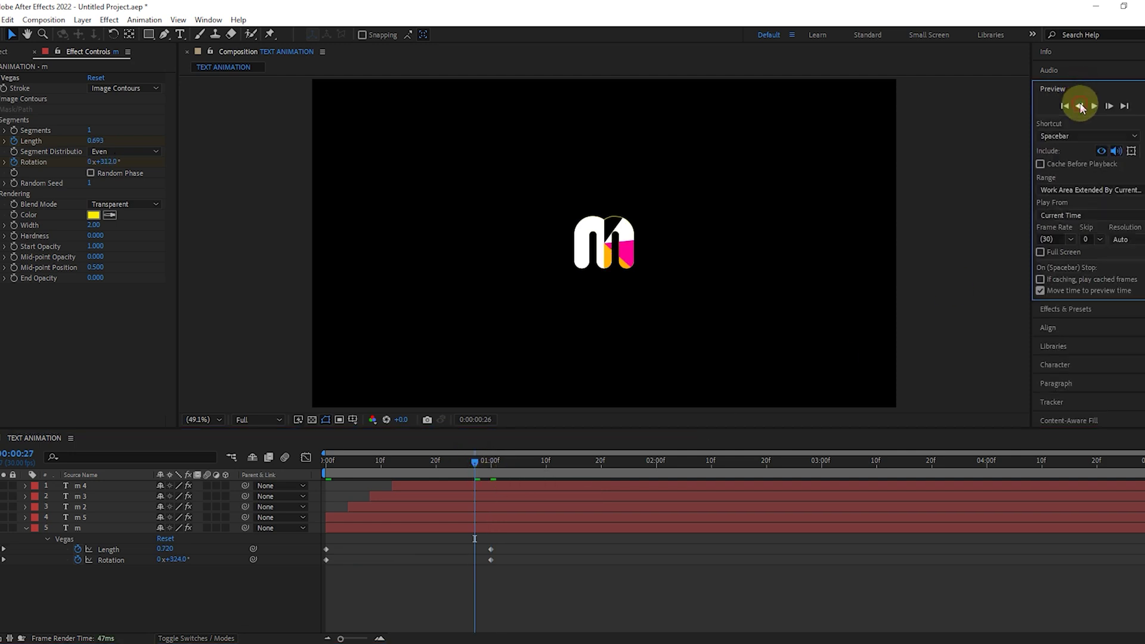
left_click(1079, 105)
left_click(1080, 105)
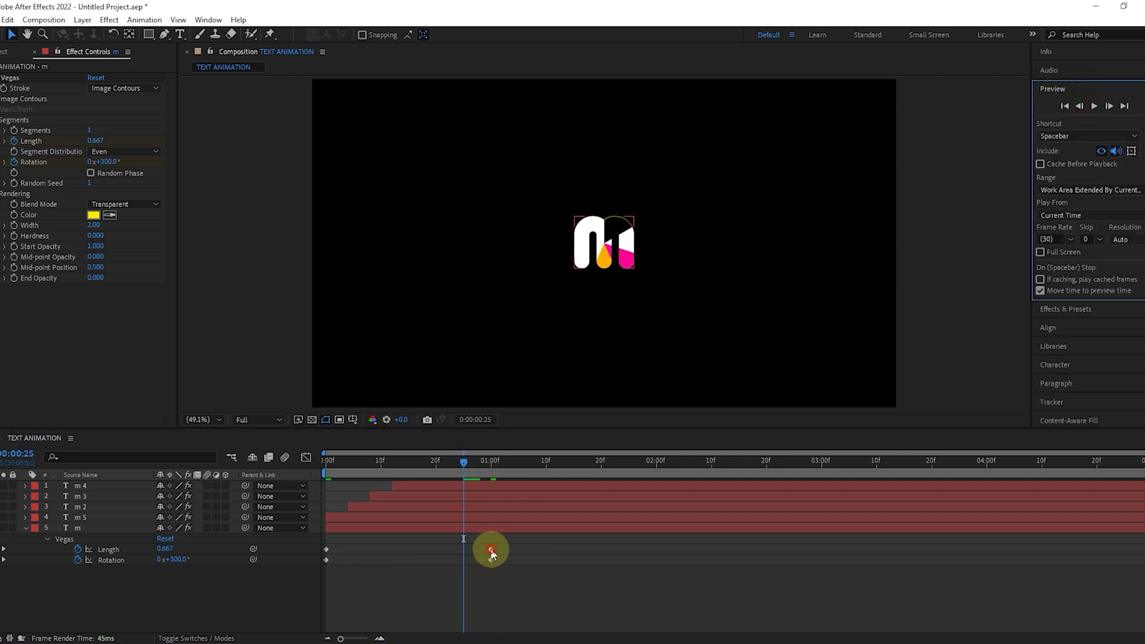
left_click_drag(490, 549, 475, 551)
- At 0:00:01:05, add a Vegas Length keyframe with a value of 0
left_click(516, 463)
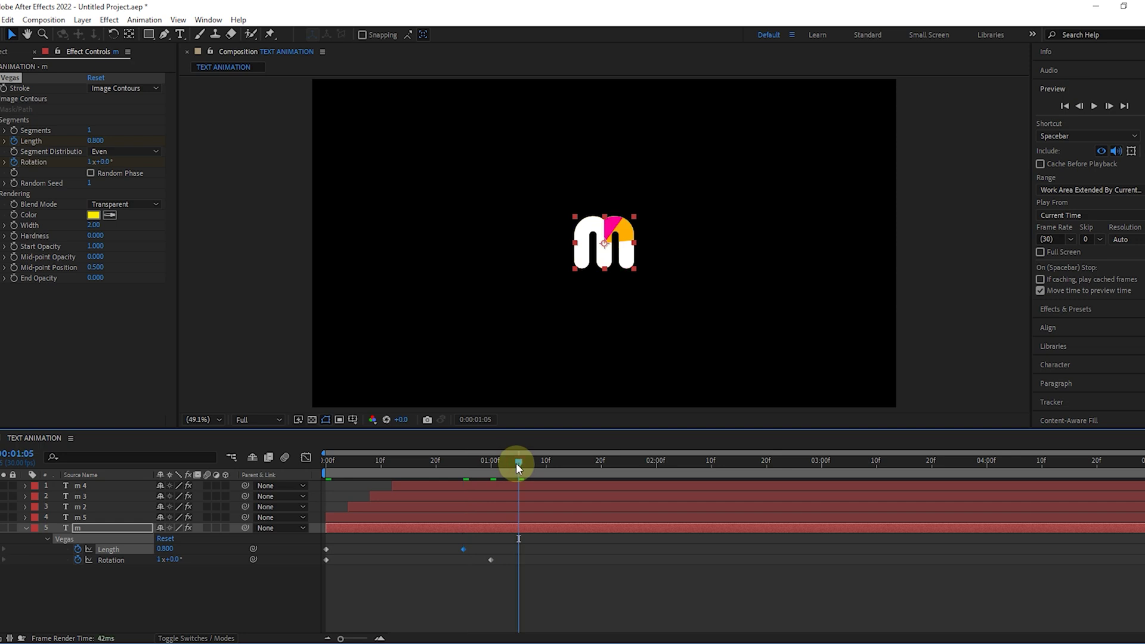
left_click(100, 143)
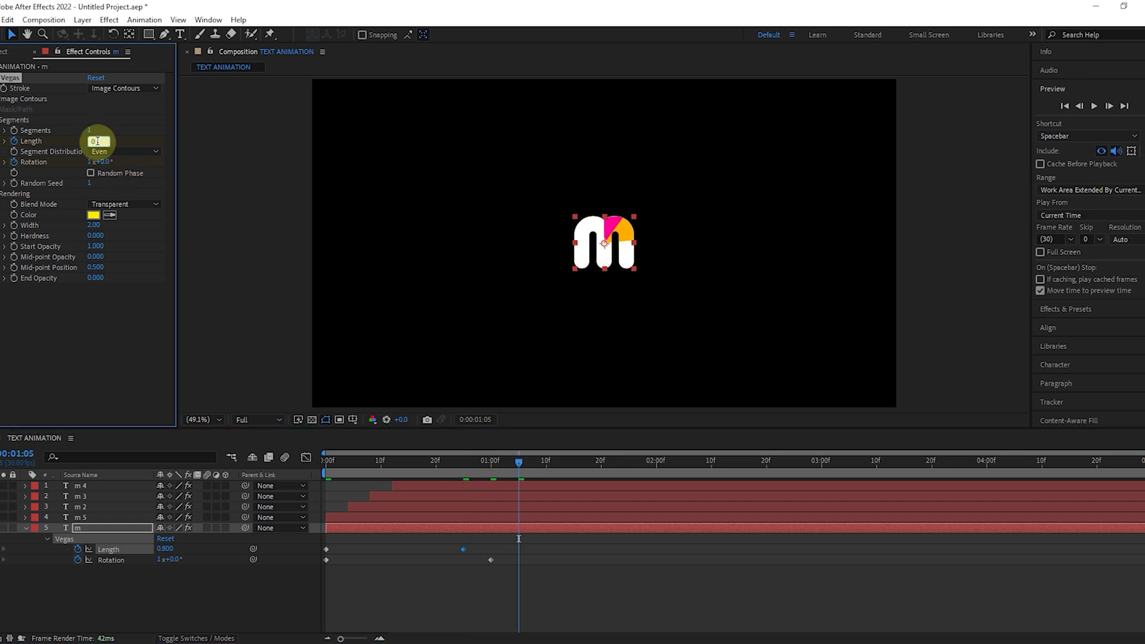
key("Return")
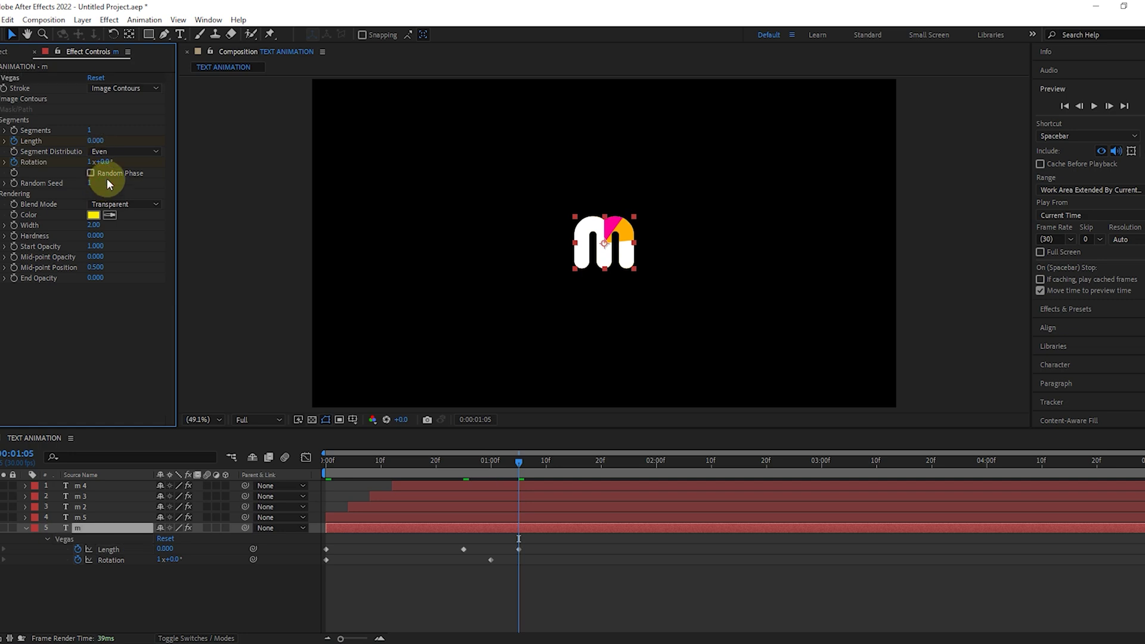
- Set the Vegas effect's Random Seed to 3 and enable Random Phase
left_click(89, 185)
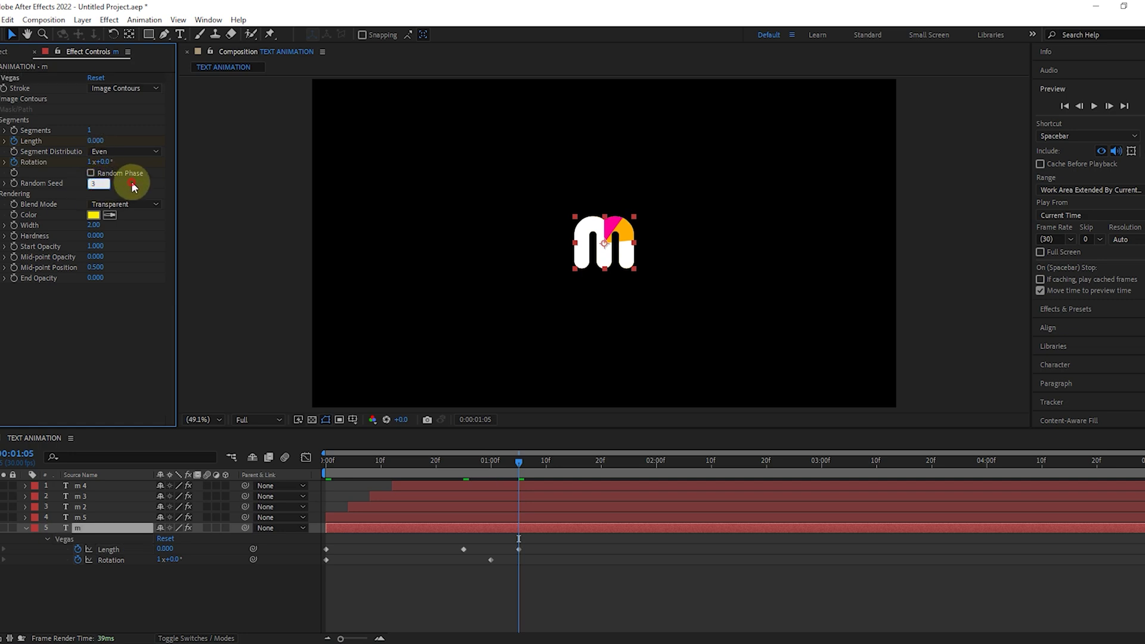
left_click(90, 172)
left_click(90, 174)
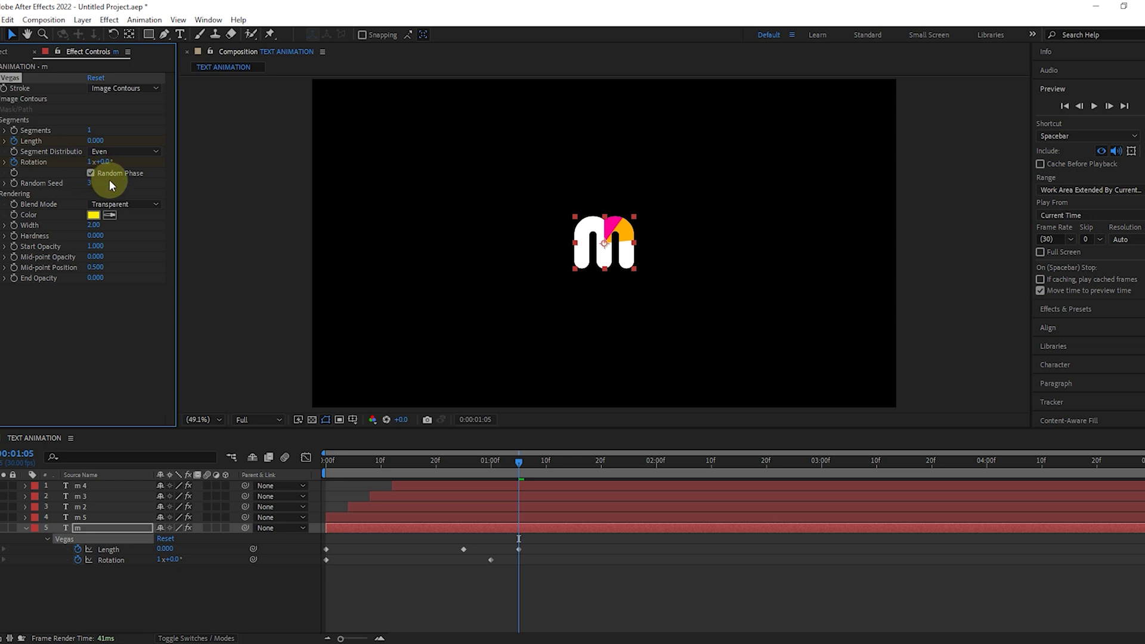
left_click(534, 544)
- Apply Easy Ease to all Radial Wipe and Vegas keyframes on the five "m" layers
left_click(124, 517)
left_click(114, 489, "shift")
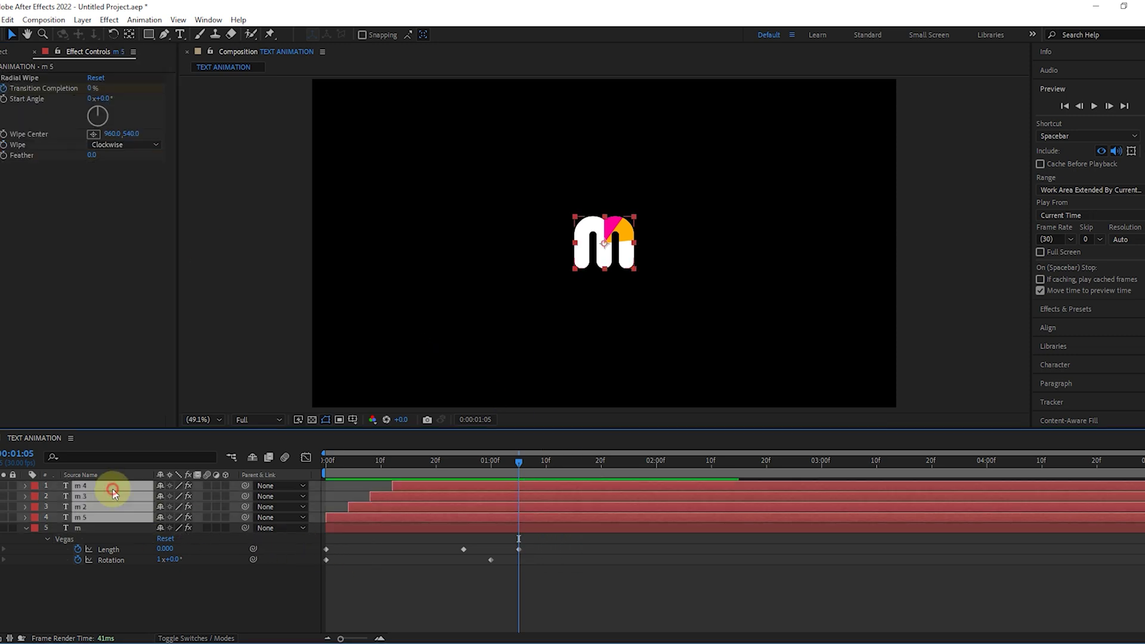
key("u")
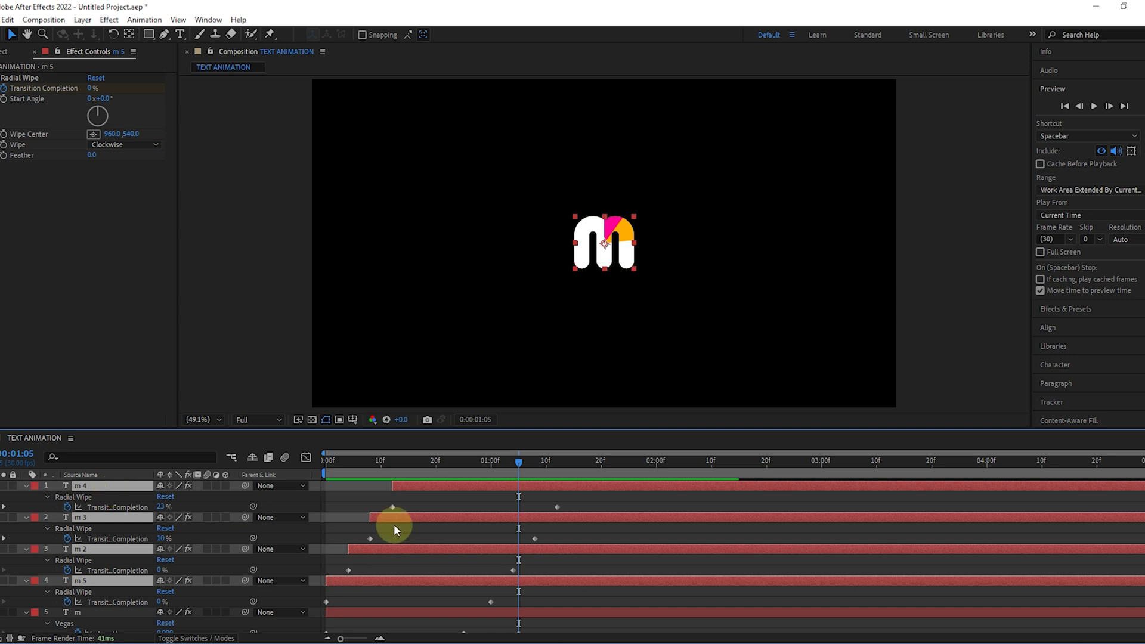
left_click_drag(596, 498, 327, 626)
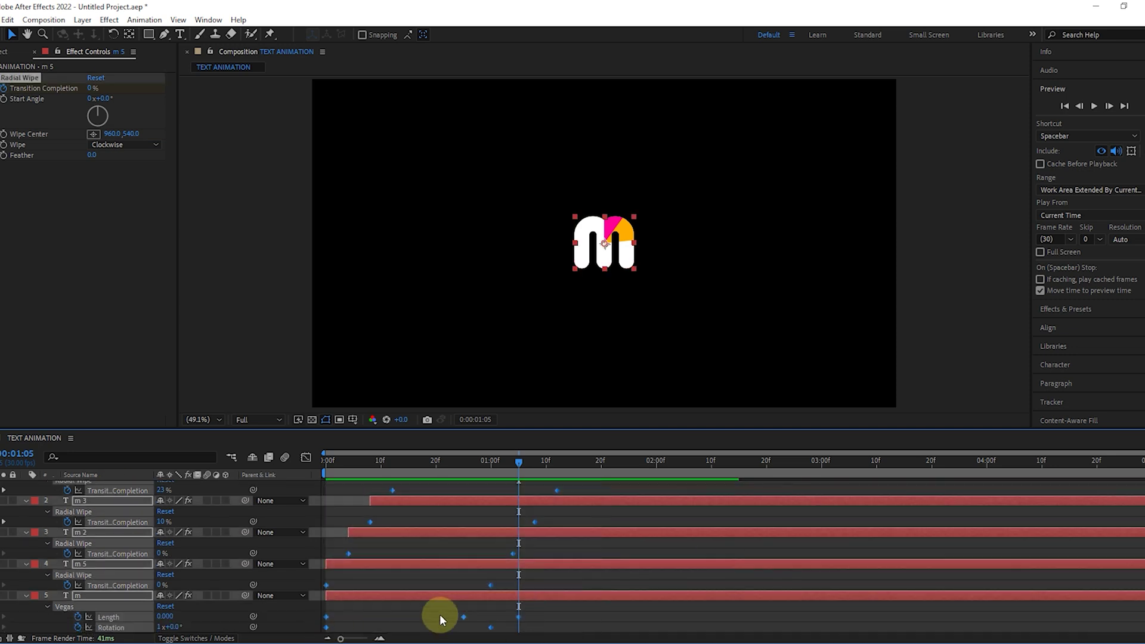
right_click(490, 585)
mouse_move(567, 576)
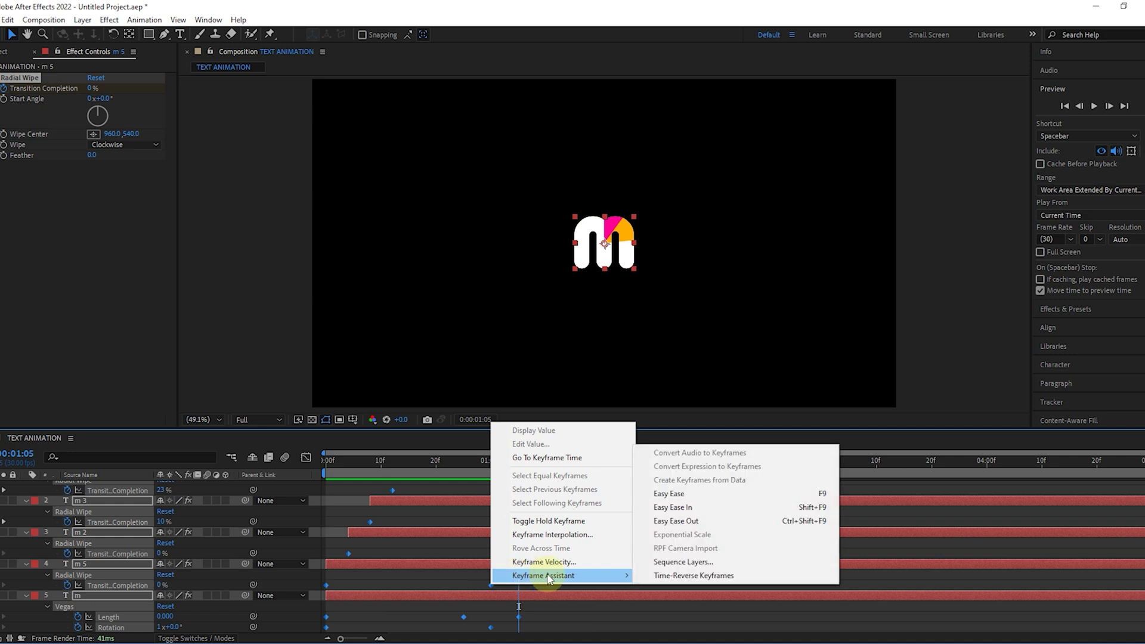
left_click(696, 491)
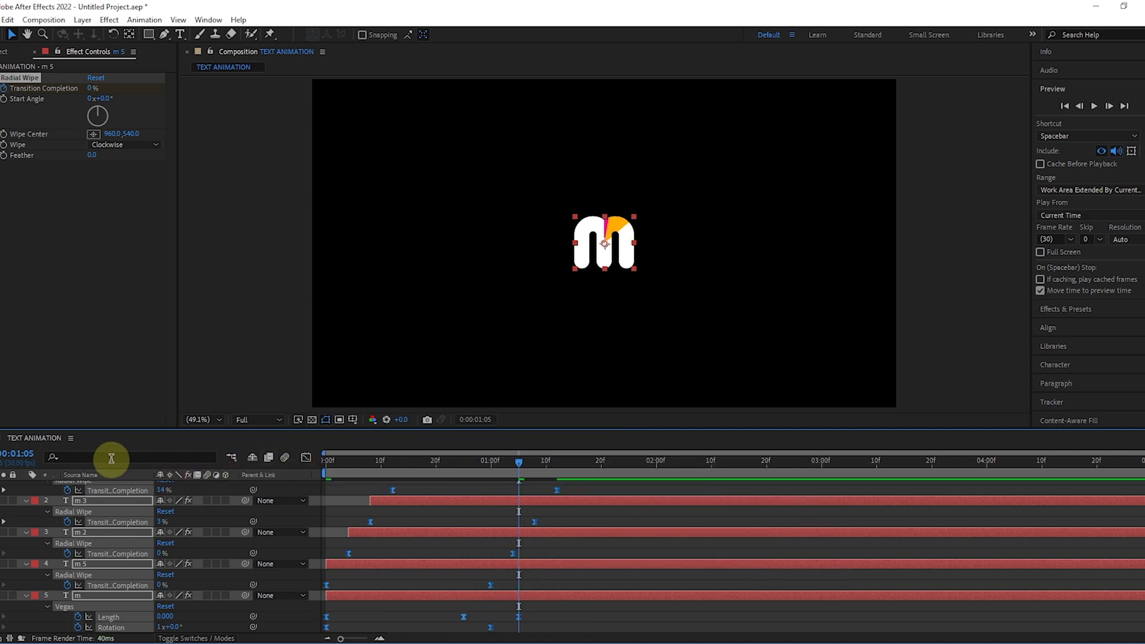
- Collapse the keyframed properties of all five "m" layers in the timeline
scroll(102, 514, "up", 1)
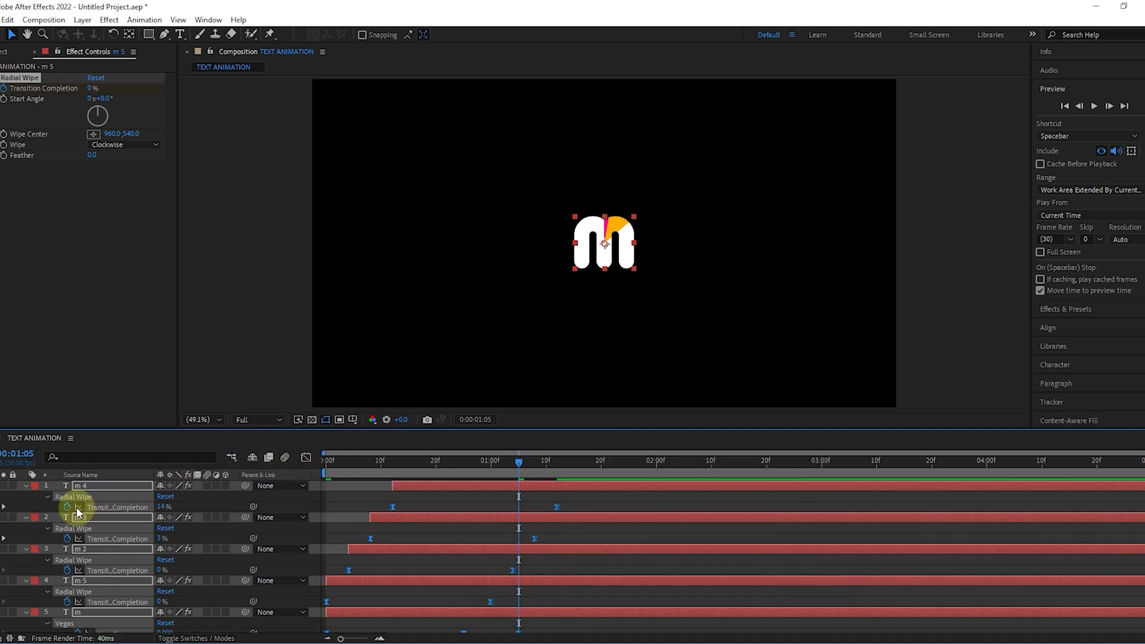
left_click(30, 488)
left_click(25, 484)
key("u")
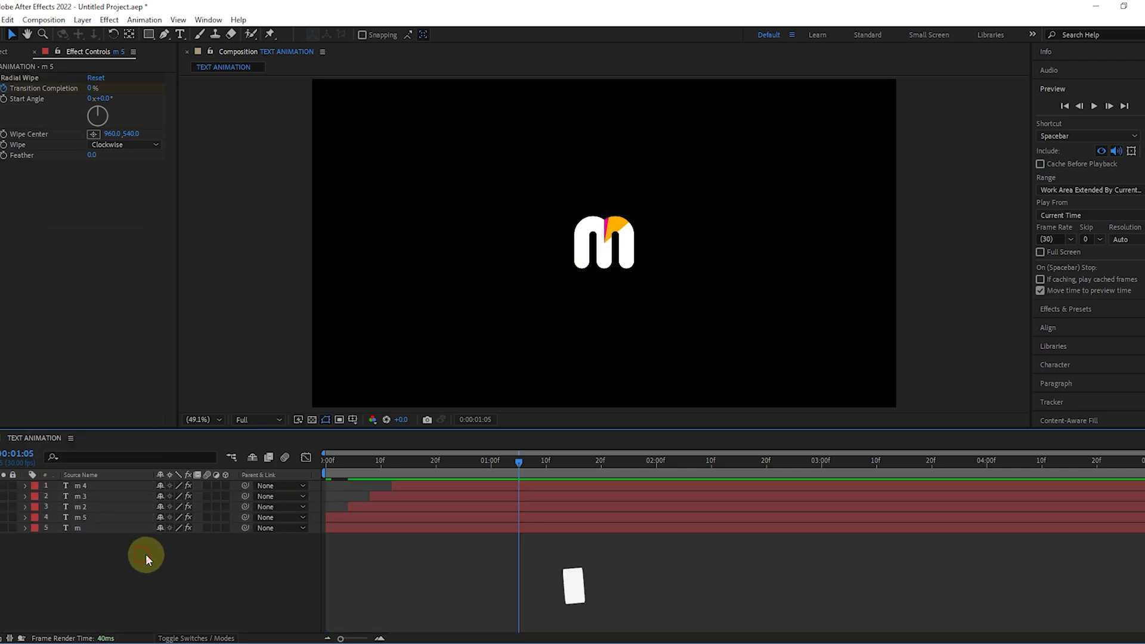
- Preview the eased letter animation from the first frame
left_click(331, 456)
key("space")
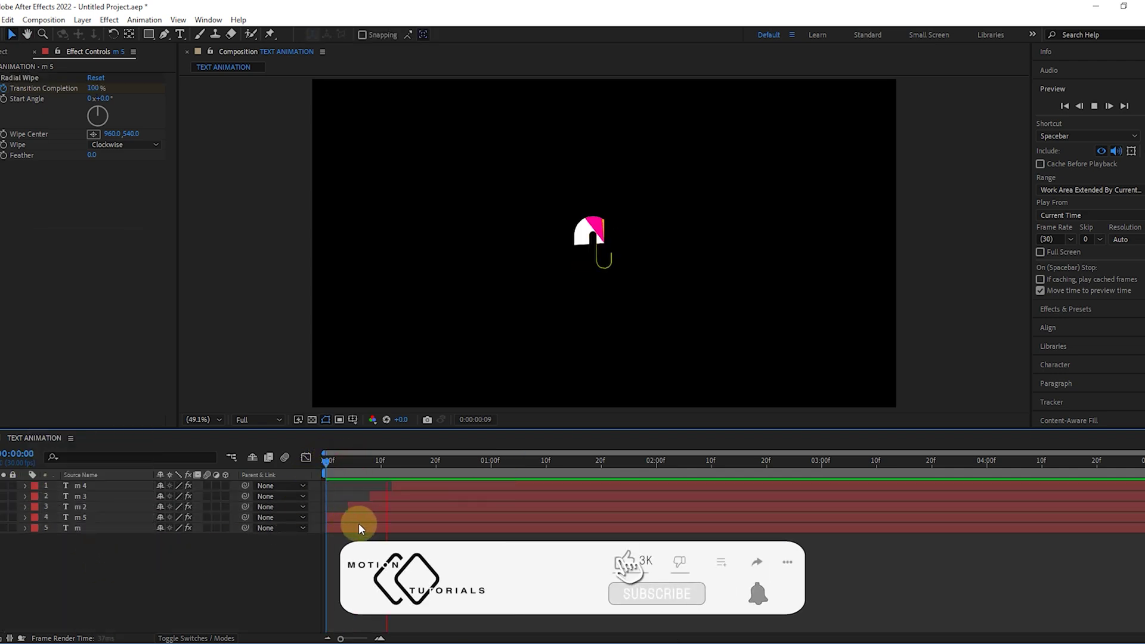
key("space")
- Shorten the work area to end at about 0:00:02:03 and play back the animation within it
left_click(657, 462)
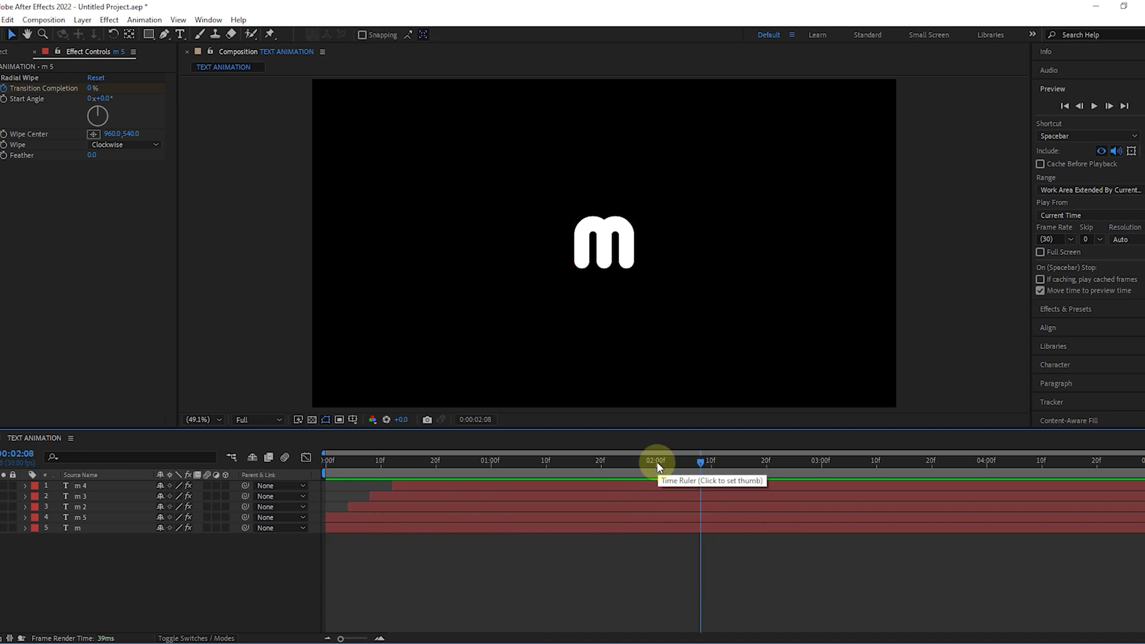
mouse_move(1127, 475)
left_mouse_down()
mouse_move(770, 486)
mouse_move(657, 469)
mouse_move(675, 471)
left_mouse_up()
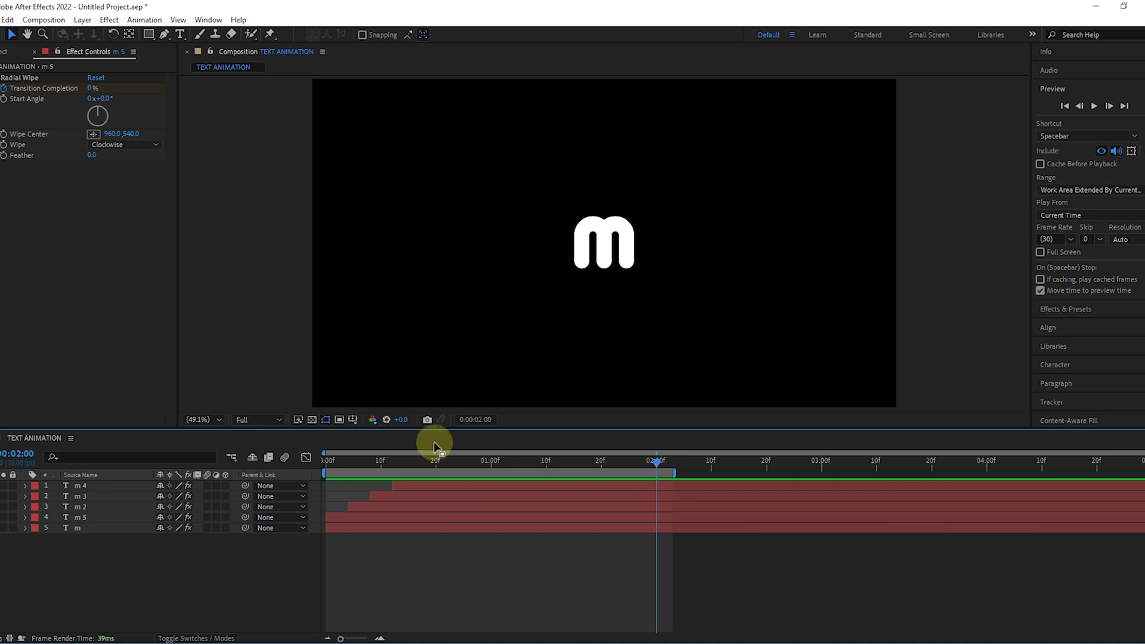
key("space")
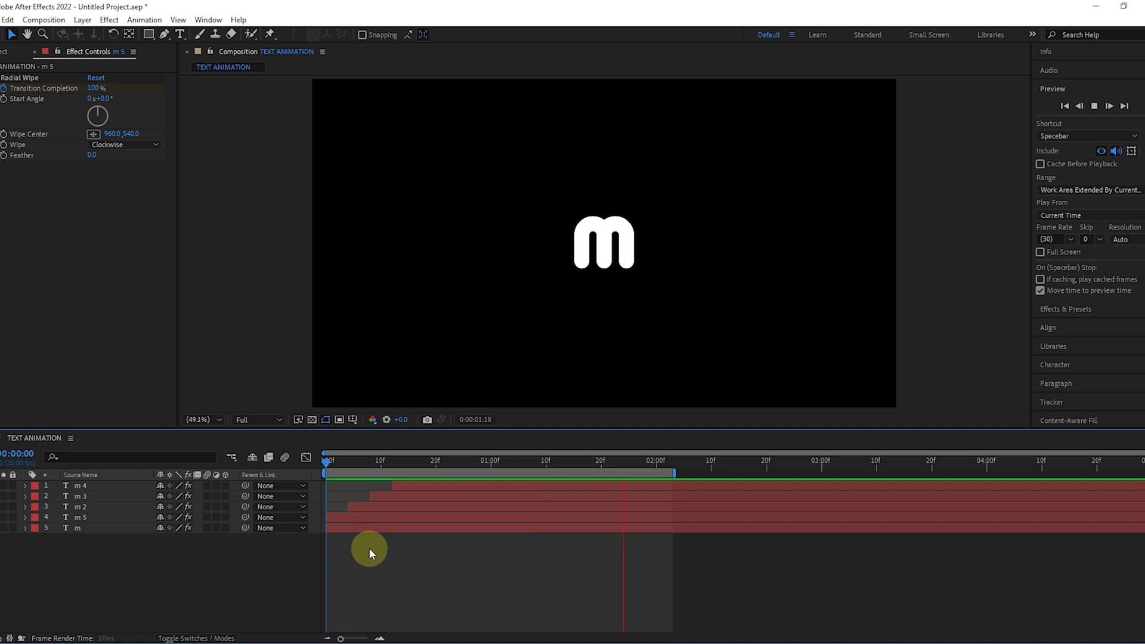
key("space")
- Return to the first frame and pre-compose all five "m" layers into a new composition named M
left_click_drag(337, 464, 253, 472)
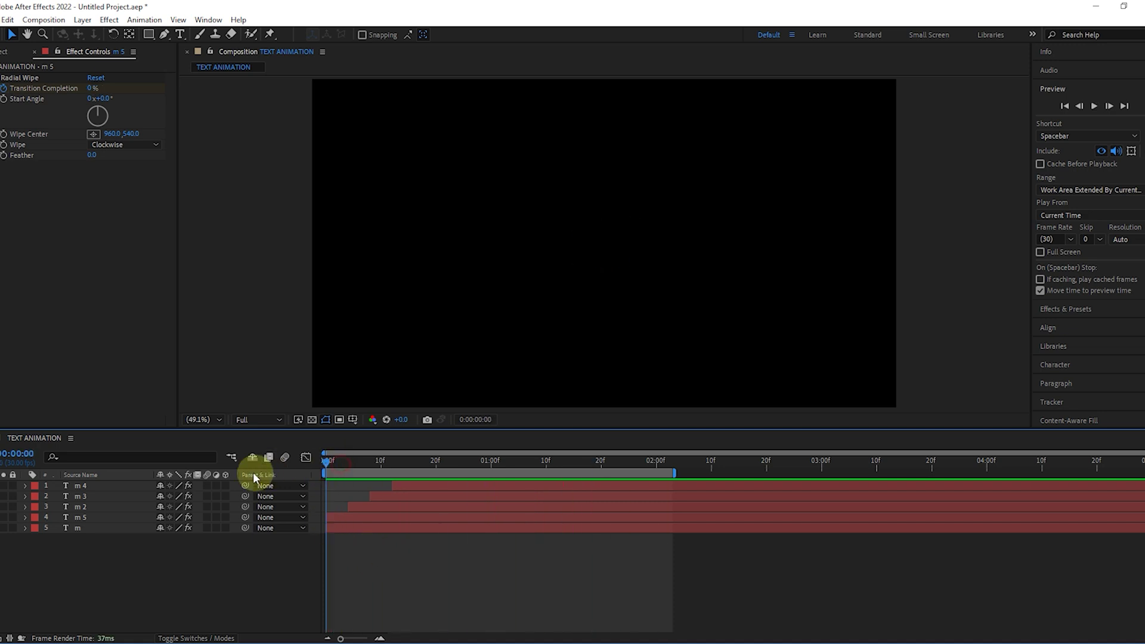
left_click(101, 527)
left_click(114, 490, "shift")
right_click(110, 495)
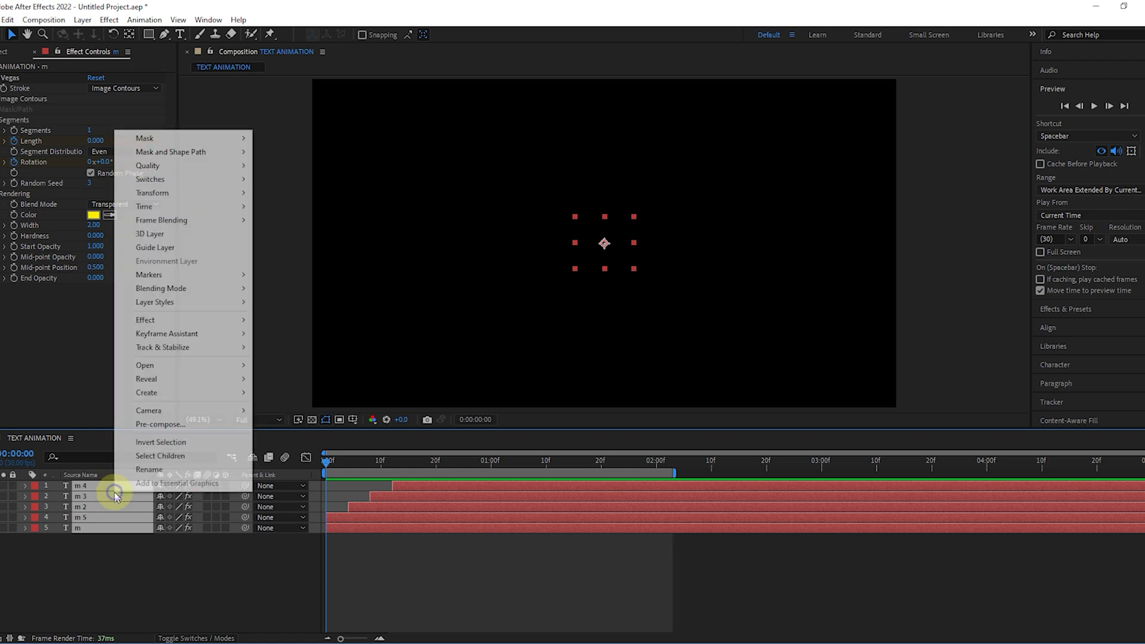
left_click(160, 424)
type("M")
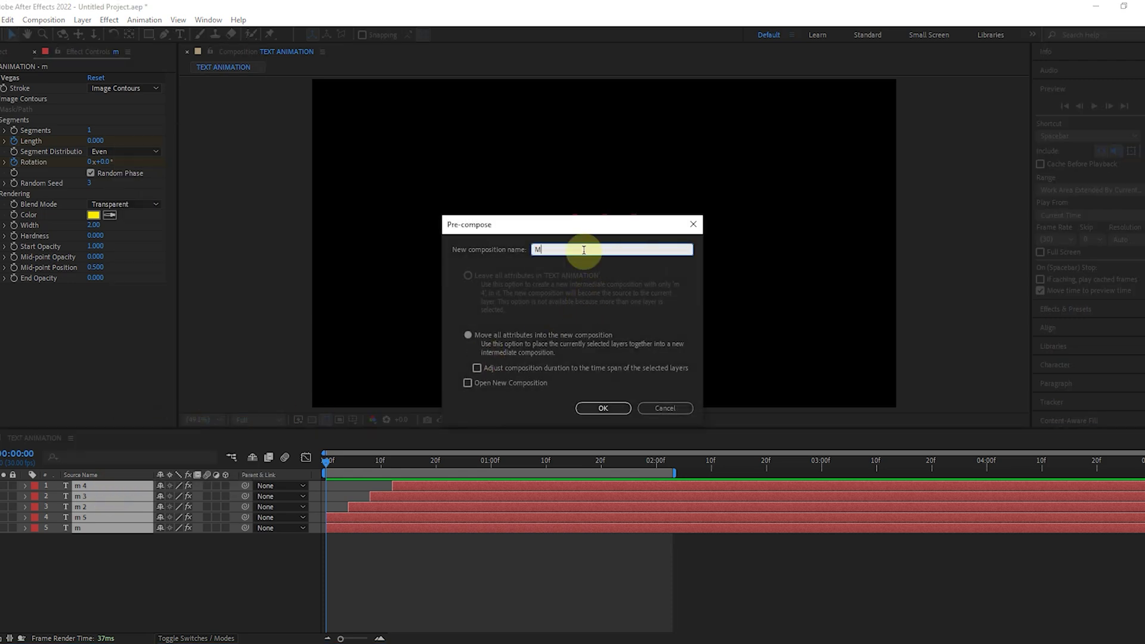
left_click(599, 408)
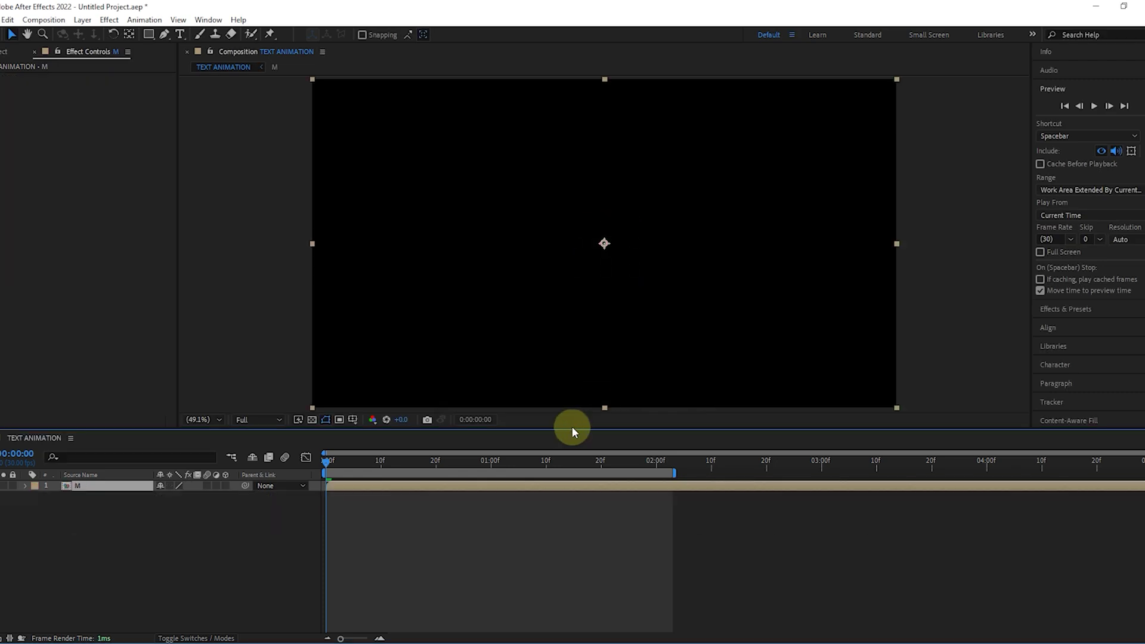
- Duplicate the M composition in the project
left_click(6, 51)
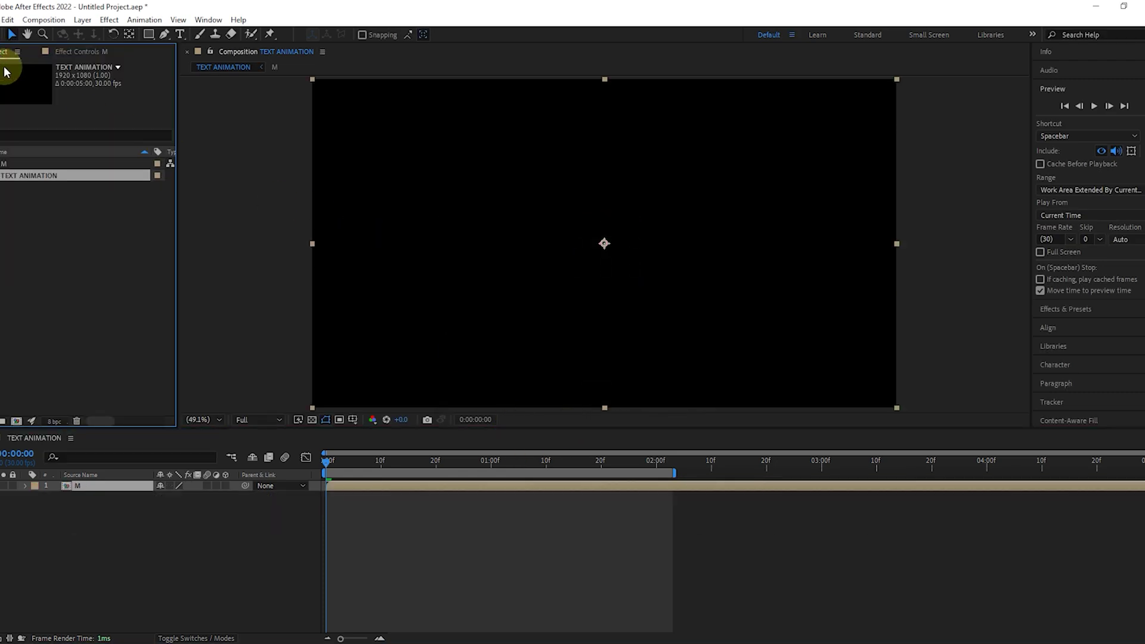
left_click(49, 201)
left_click(42, 167)
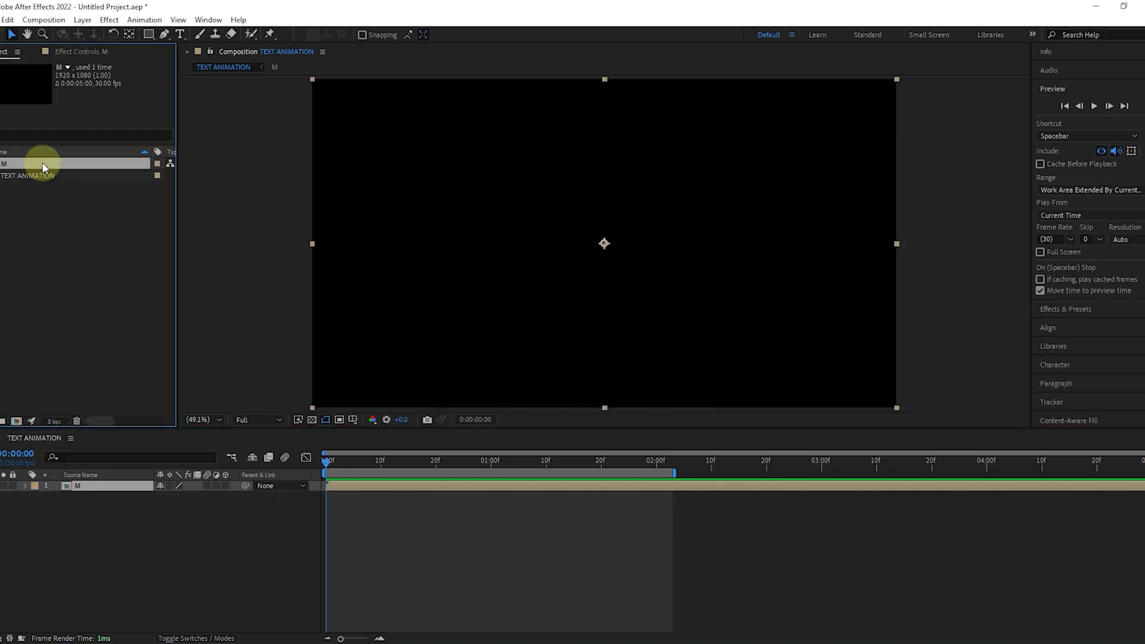
left_click(7, 20)
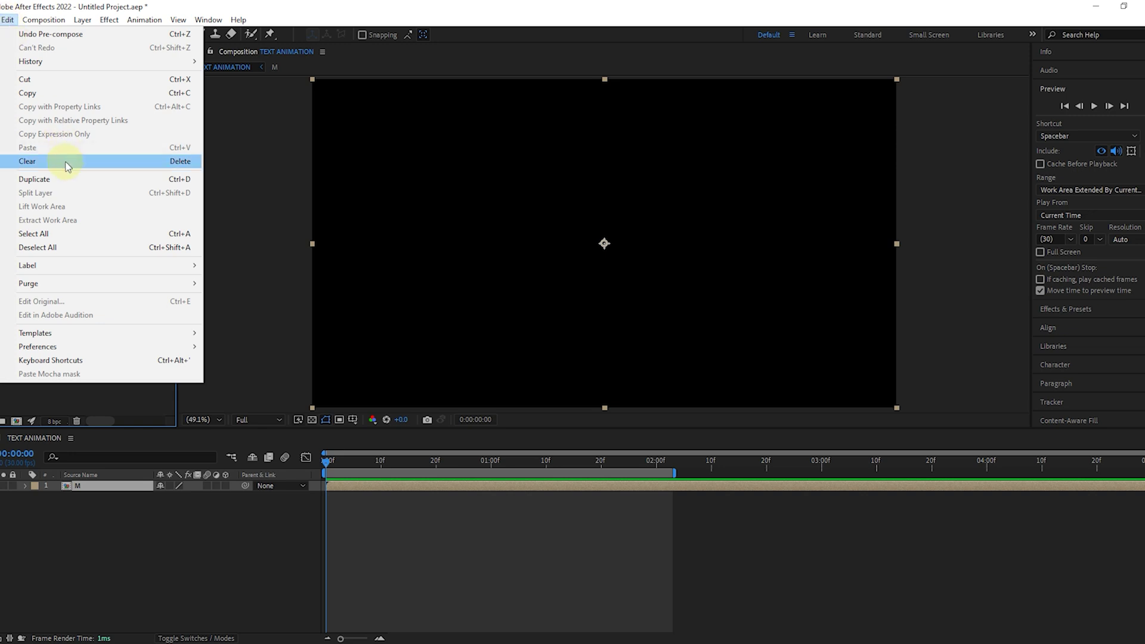
left_click(67, 179)
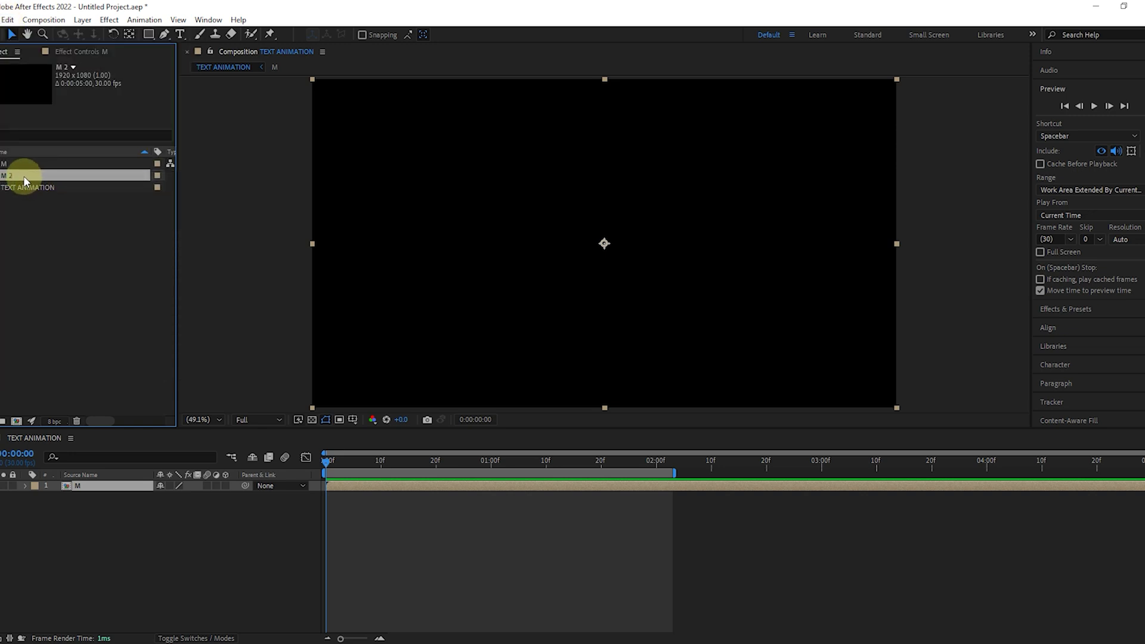
- Rename the duplicated composition M 2 as O
right_click(24, 176)
left_click(84, 376)
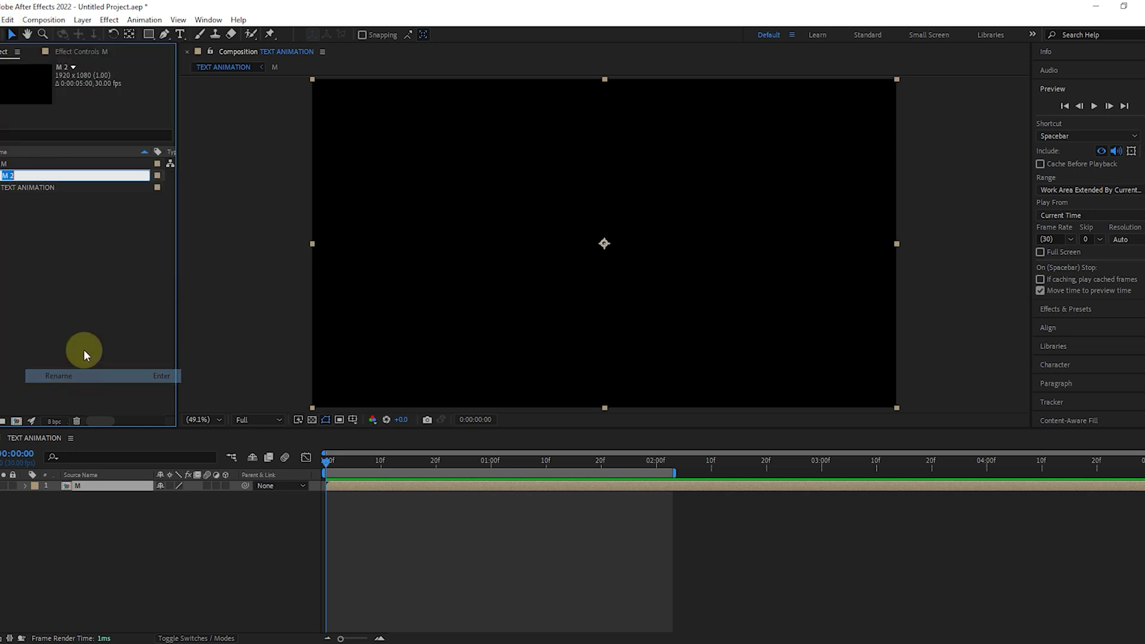
type("O")
left_click(81, 338)
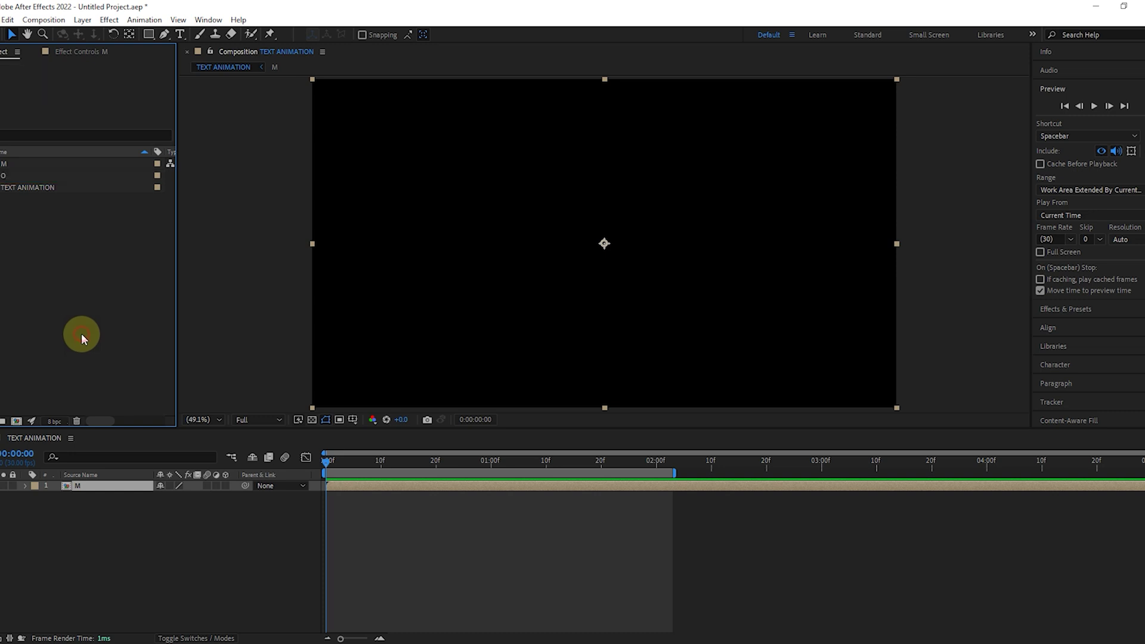
- Add the O composition above M in the TEXT ANIMATION timeline and shift its layer to start at 0:00:00:02
left_click_drag(17, 177, 94, 485)
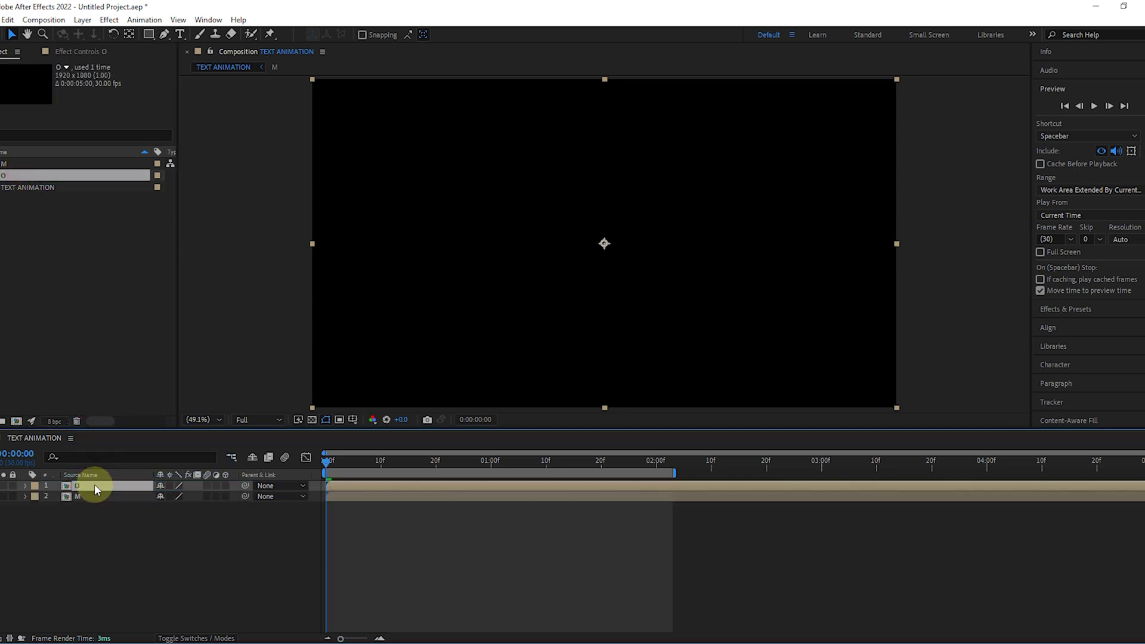
left_click(332, 464)
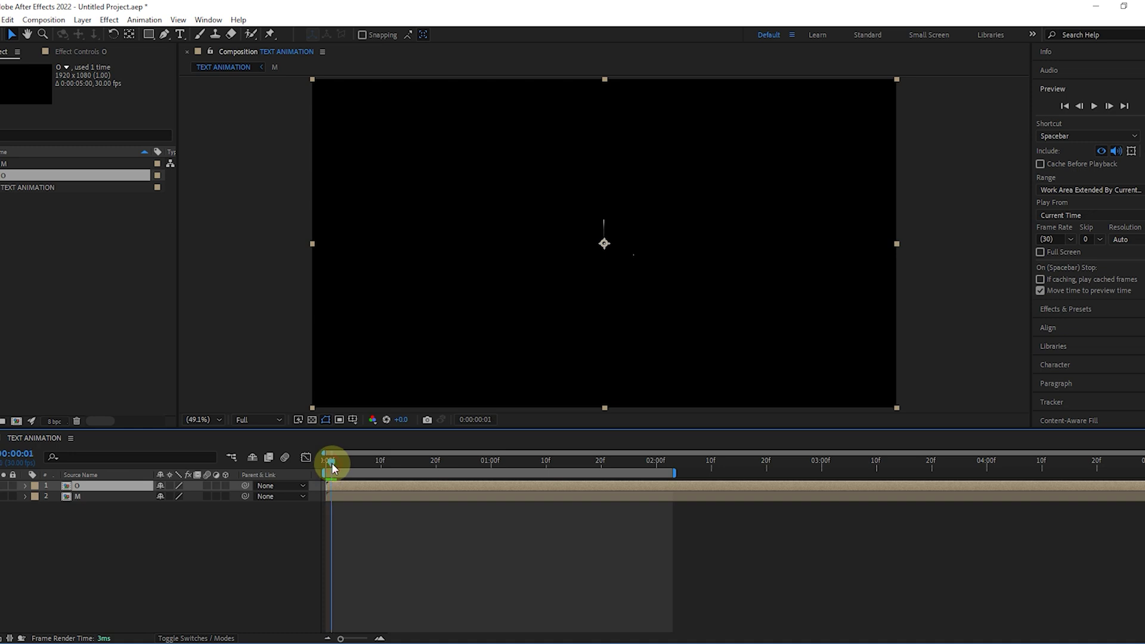
left_click(1109, 107)
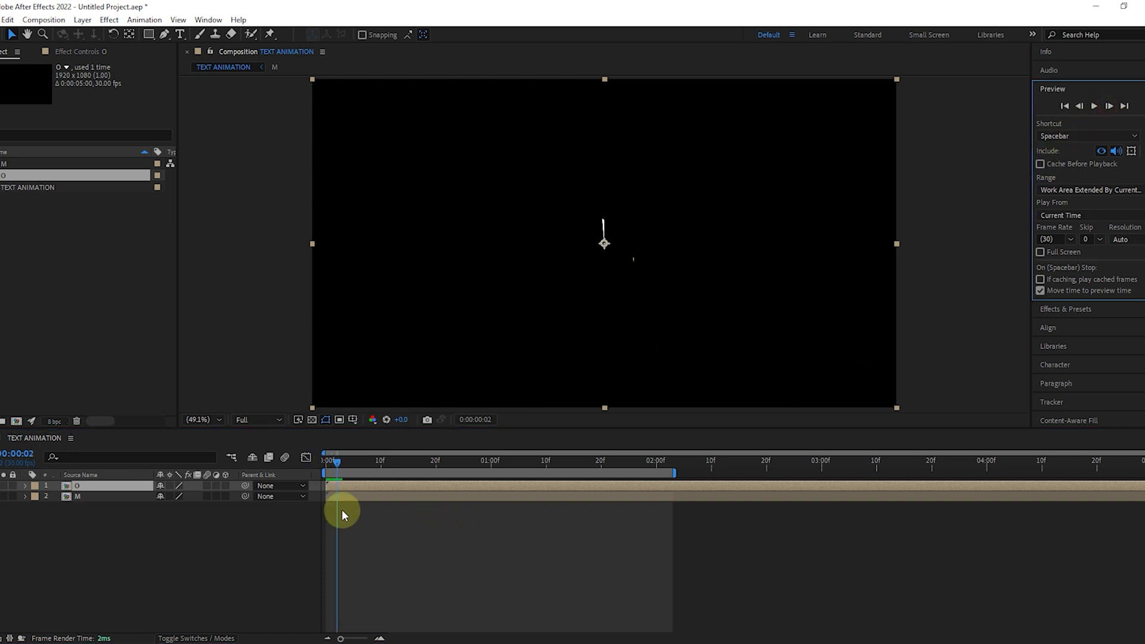
left_click_drag(348, 482, 392, 467)
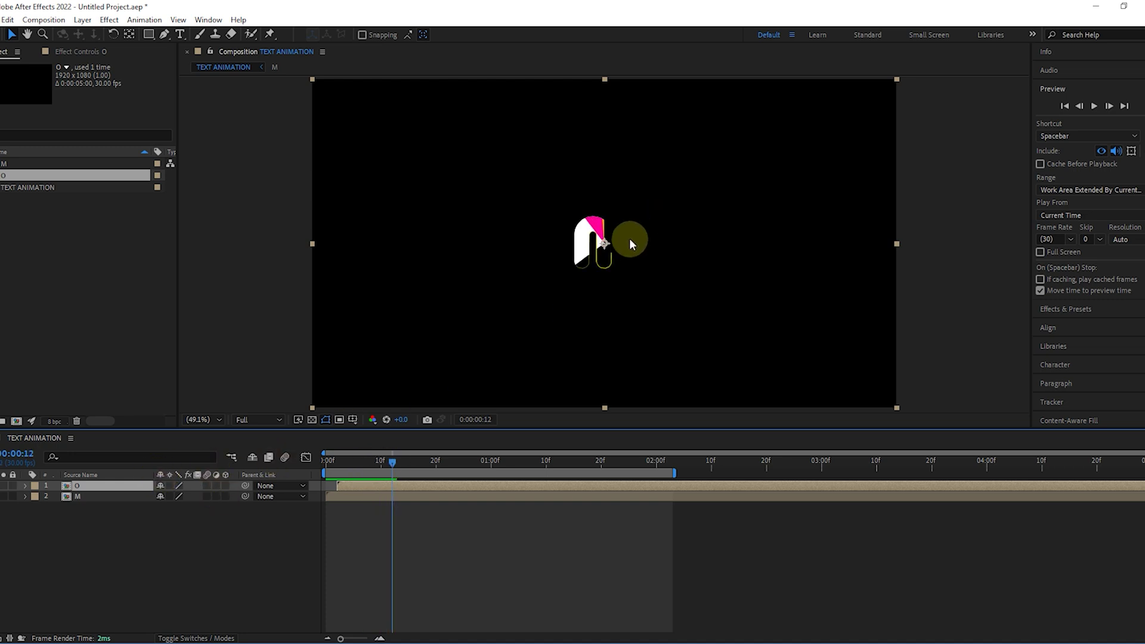
- Move the O layer horizontally to the right of the m in the frame and deselect it
left_click_drag(607, 244, 678, 244)
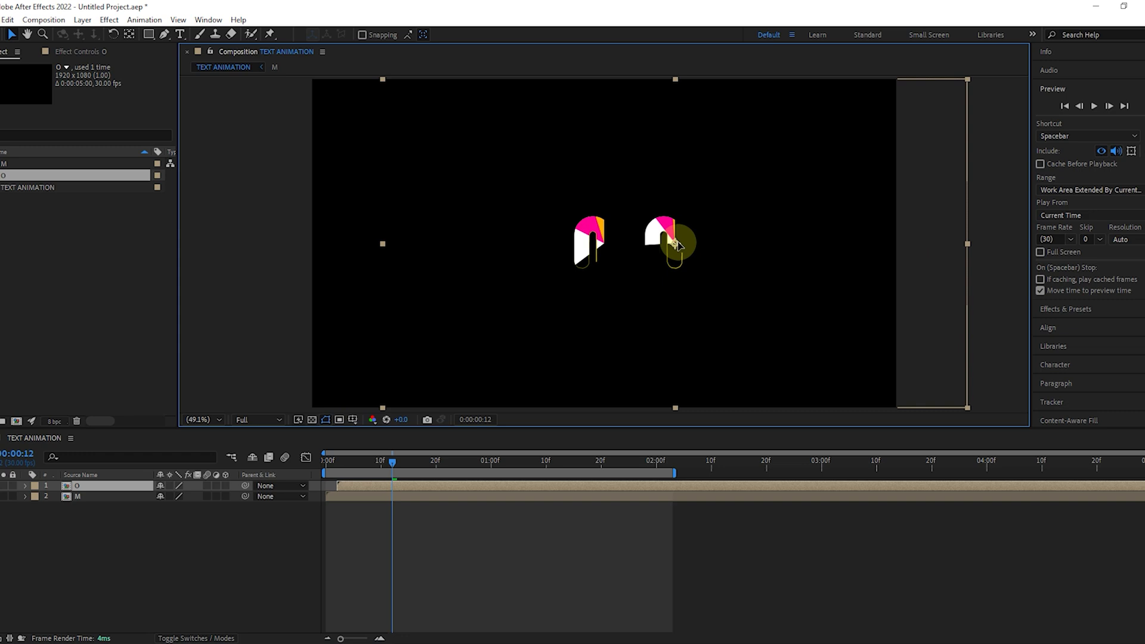
left_click(444, 361)
- Open the O composition and replace the text of its bottom m layer with "o"
double_click(102, 485)
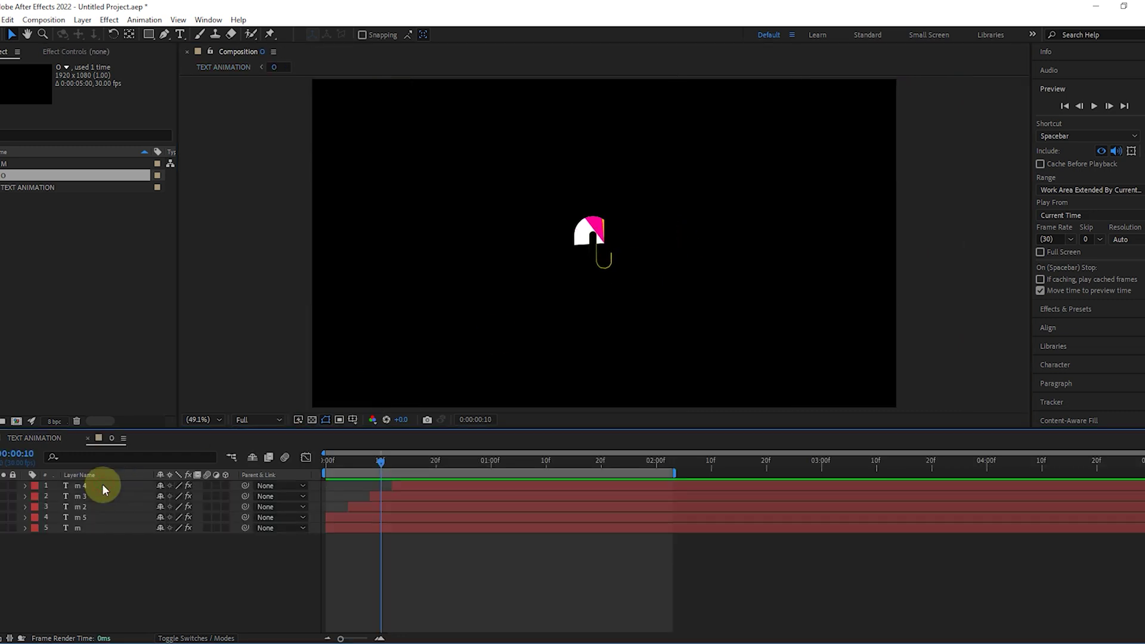
left_click(92, 528)
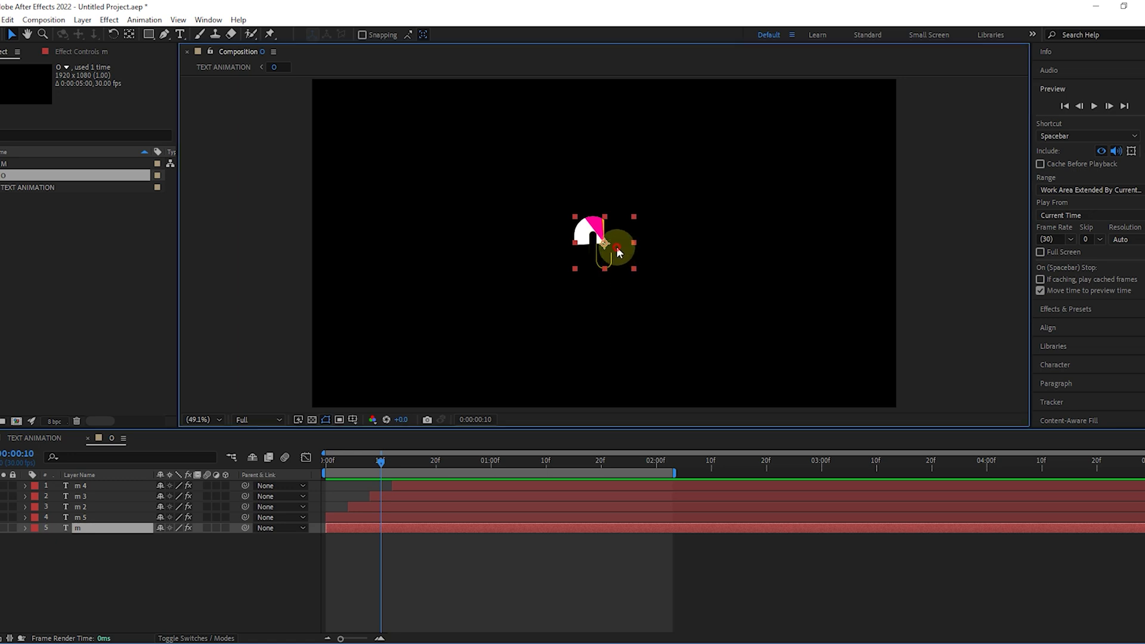
double_click(616, 246)
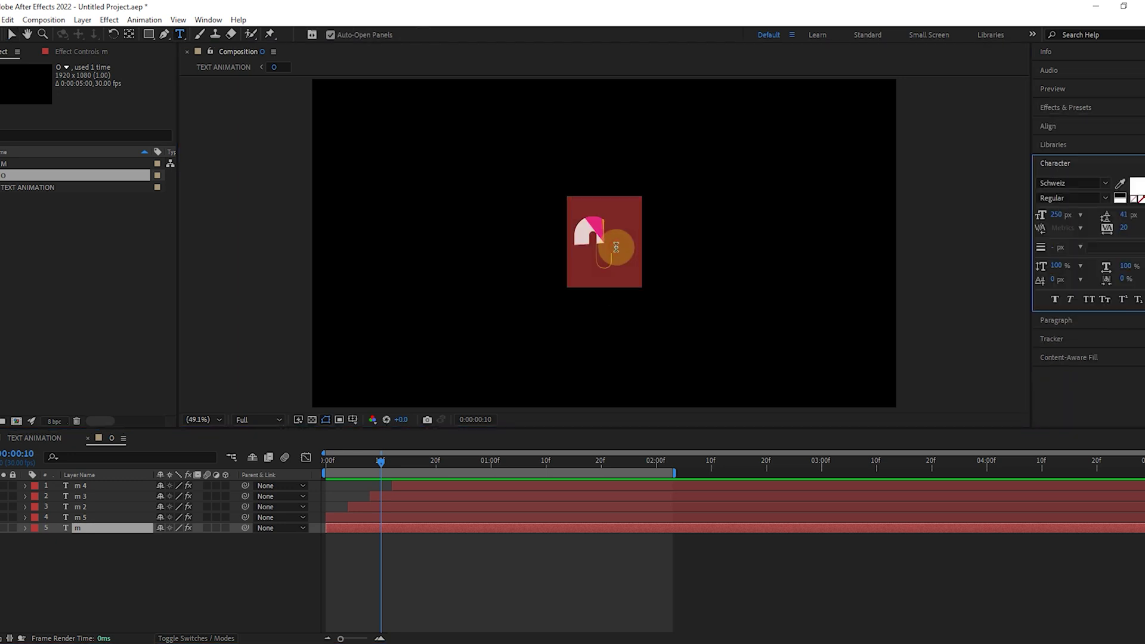
type("o")
left_click(272, 438)
- Replace the text of the m 5 and m 2 layers in the O composition with "o"
left_click(87, 519)
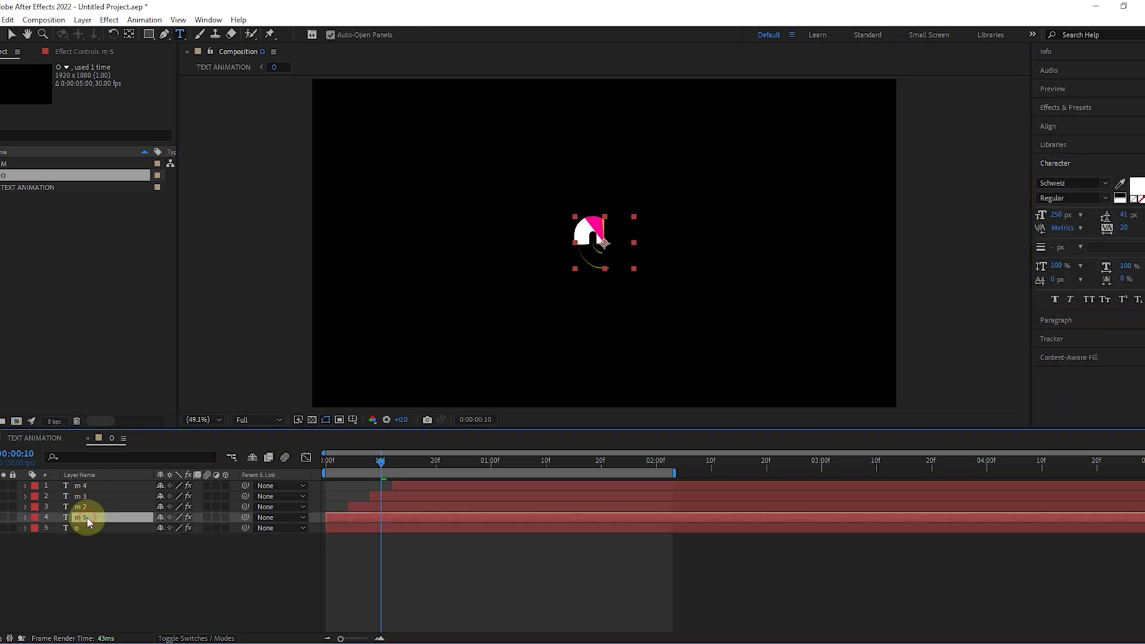
left_click(614, 243)
double_click(614, 244)
type("o 2")
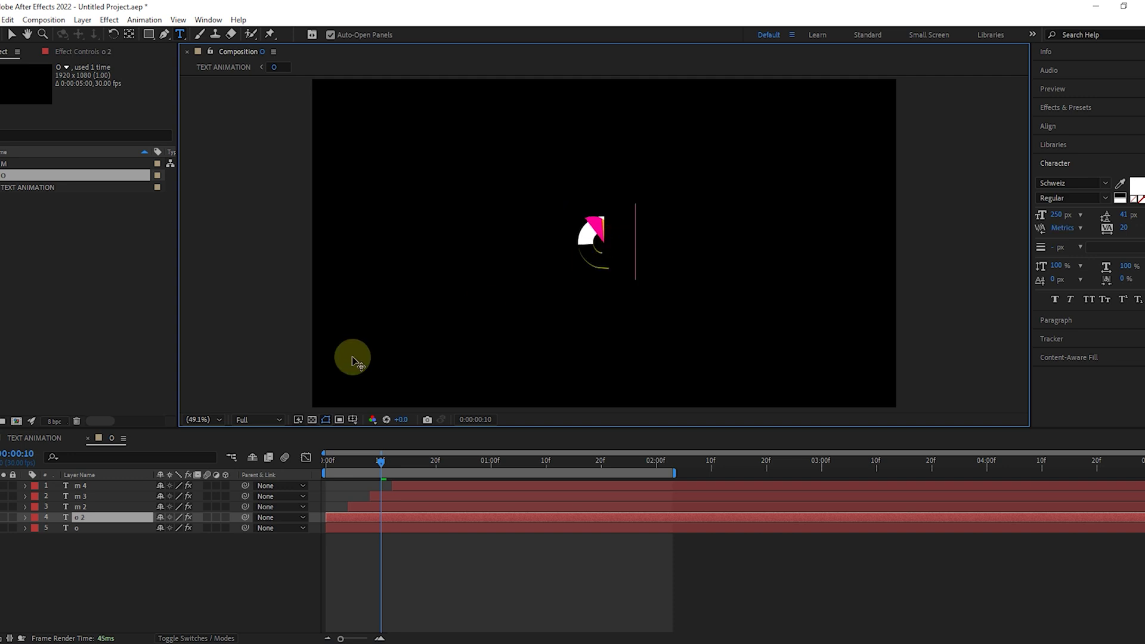
left_click(84, 506)
left_click(607, 225)
double_click(607, 225)
type("o")
left_click(243, 473)
- Replace the text of the m 3 layer with "o"
left_click(109, 493)
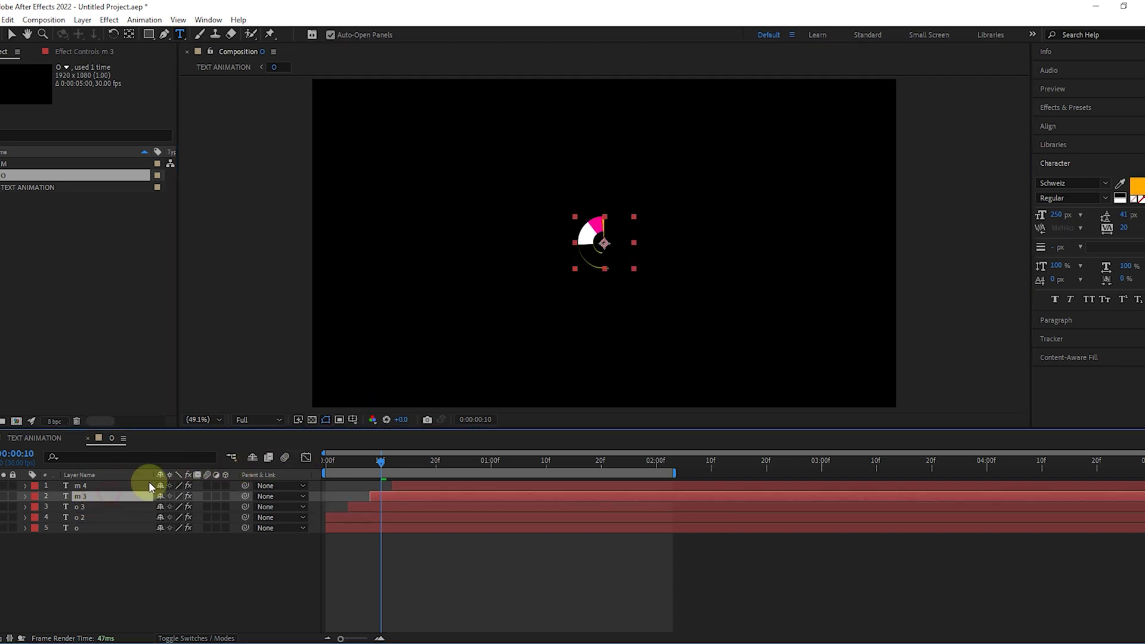
left_click(604, 239)
double_click(605, 239)
type("o 4")
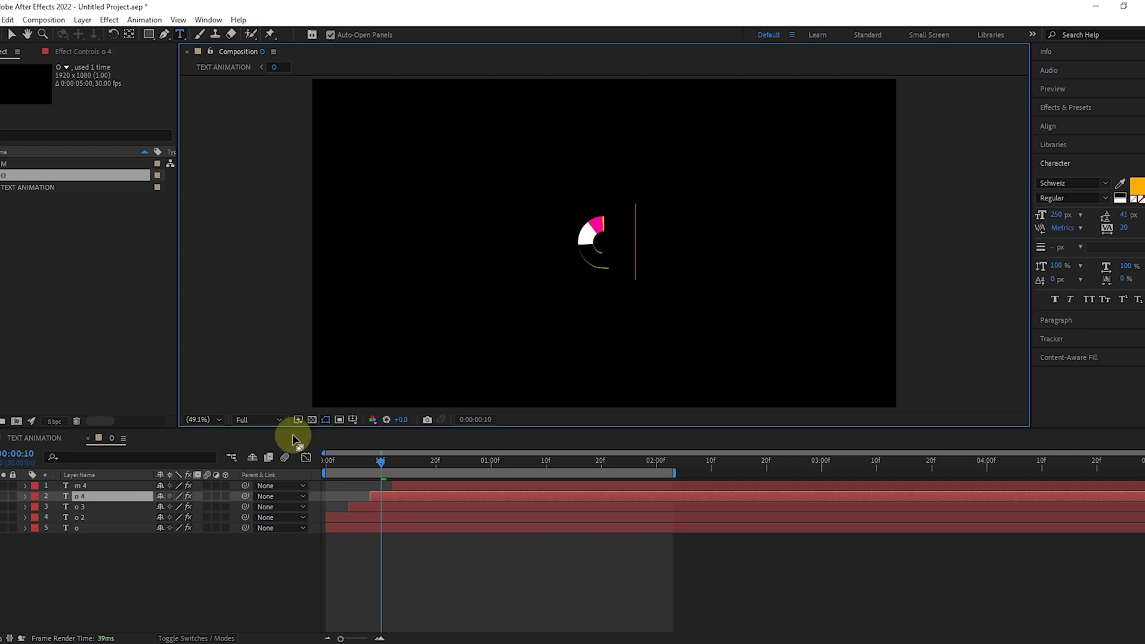
- Go to 0:00:00:18, replace the text of the m 4 layer with "o", and return to the Selection tool
left_click(99, 485)
key("Page_Down")
key("Page_Down")
key("Page_Down")
key("Page_Down")
key("Page_Down")
key("Page_Down")
key("Page_Down")
key("Page_Down")
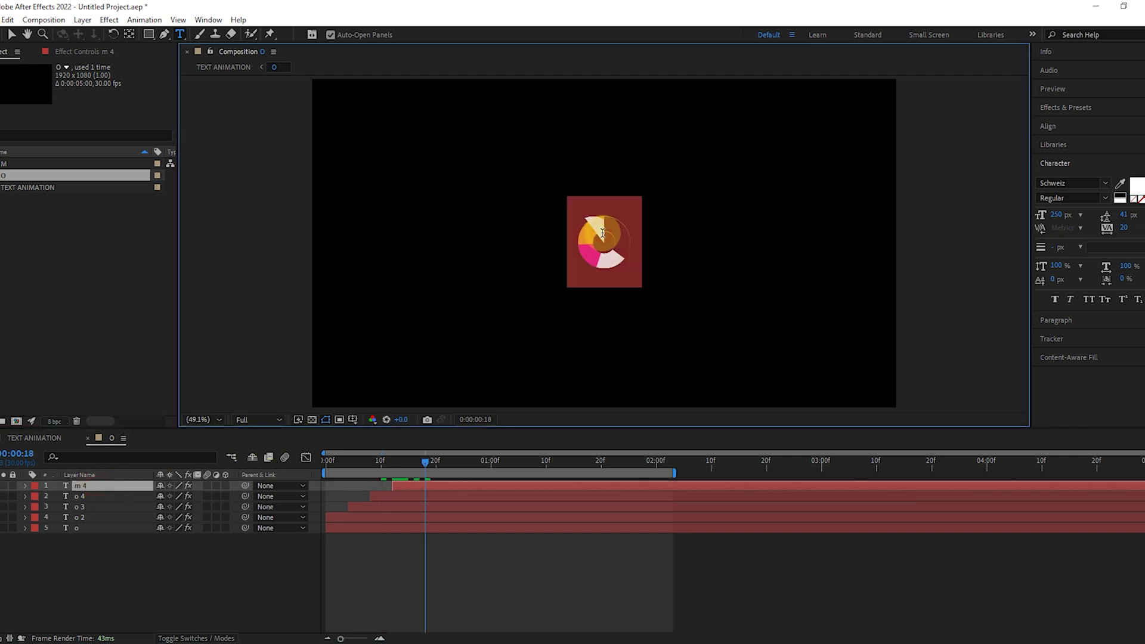
type("o 5")
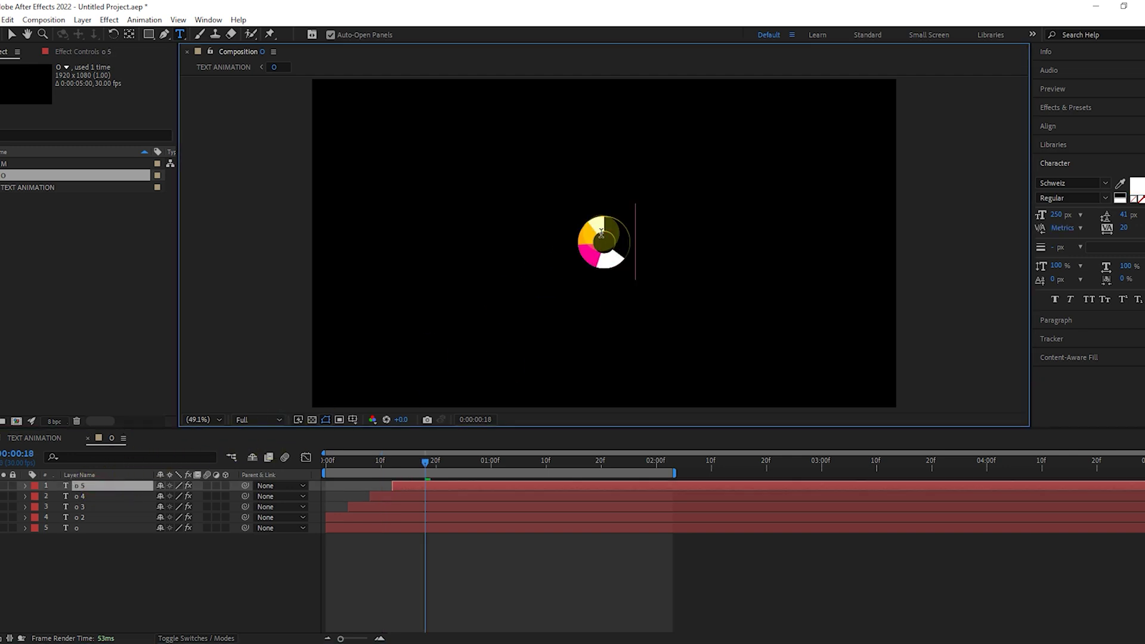
left_click(26, 48)
left_click(11, 38)
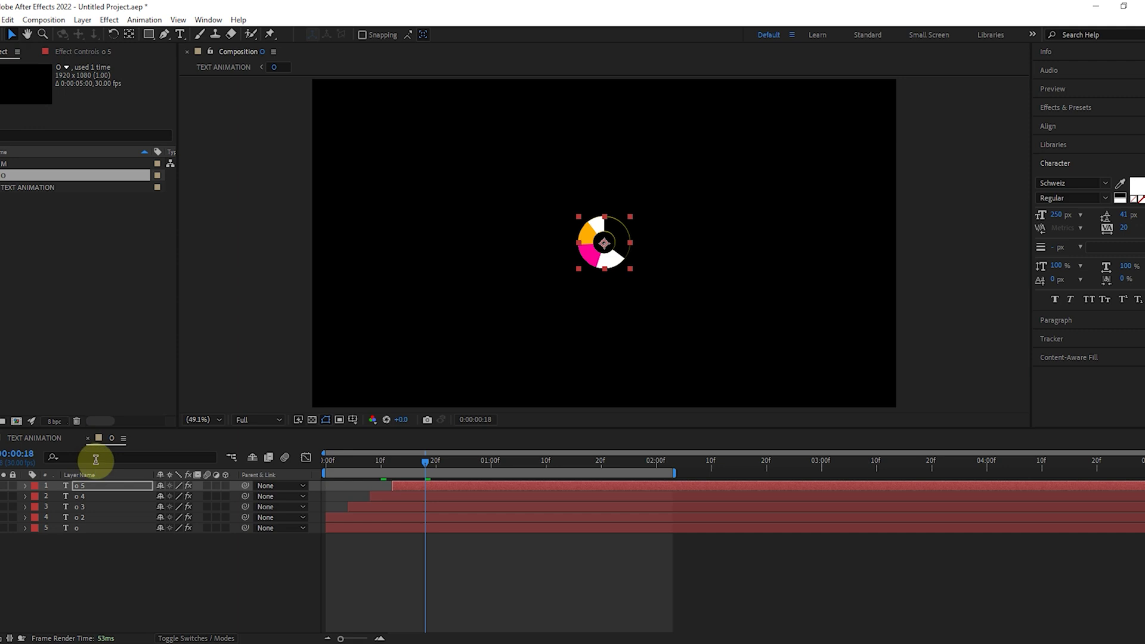
- Set the Radial Wipe direction to Counterclockwise on the o 2 and o 3 layers
left_click(98, 518)
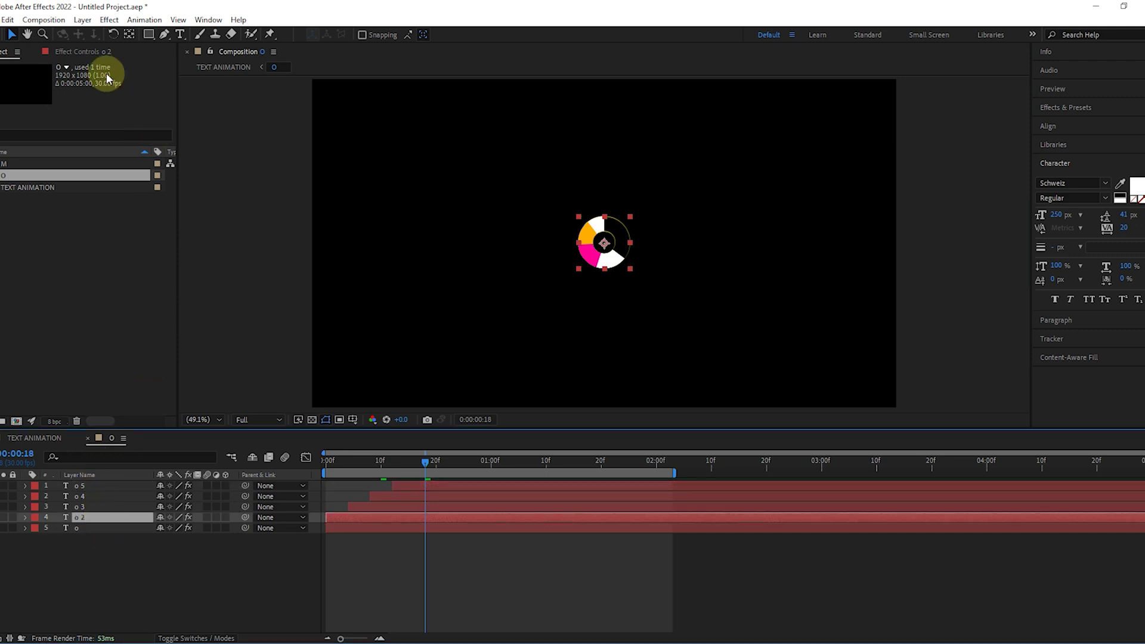
left_click(95, 52)
left_click(129, 145)
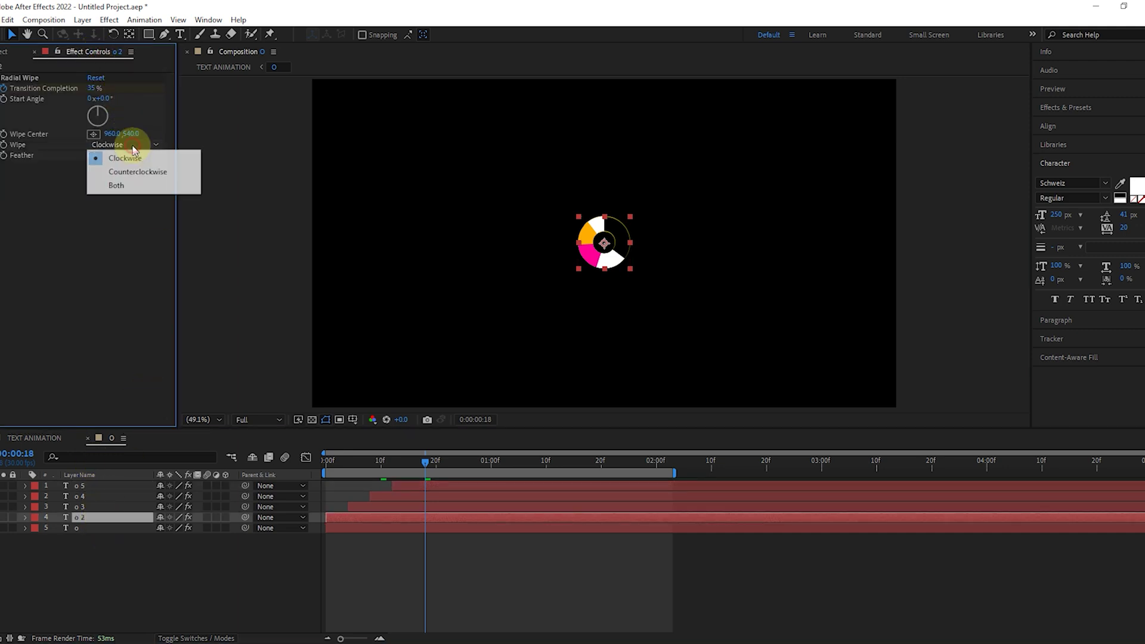
left_click(141, 174)
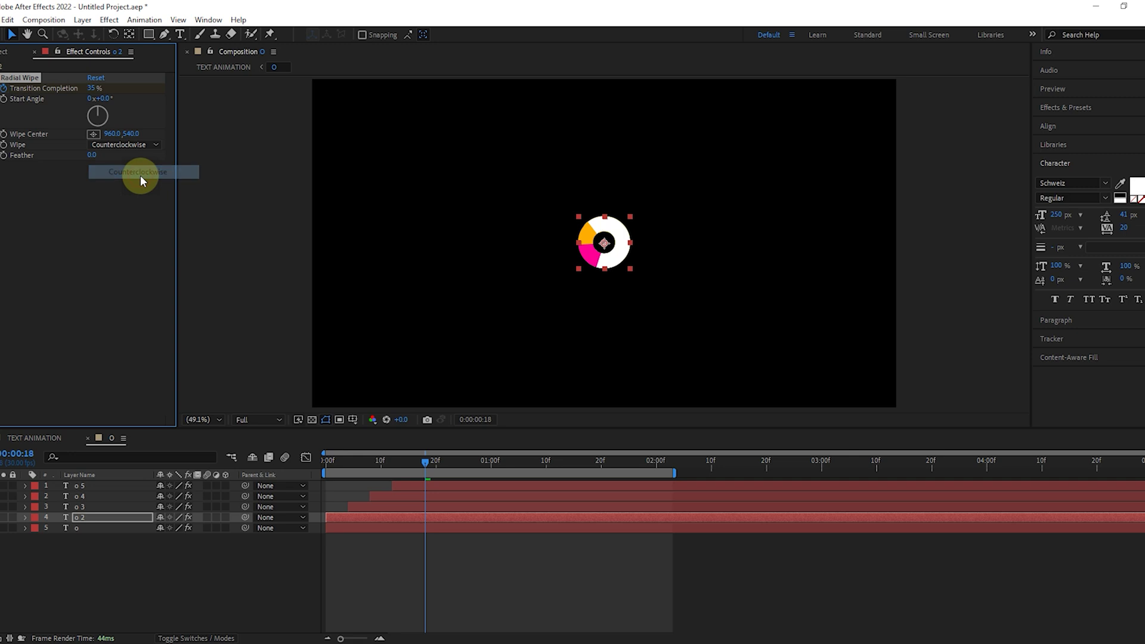
left_click(109, 507)
left_click(124, 146)
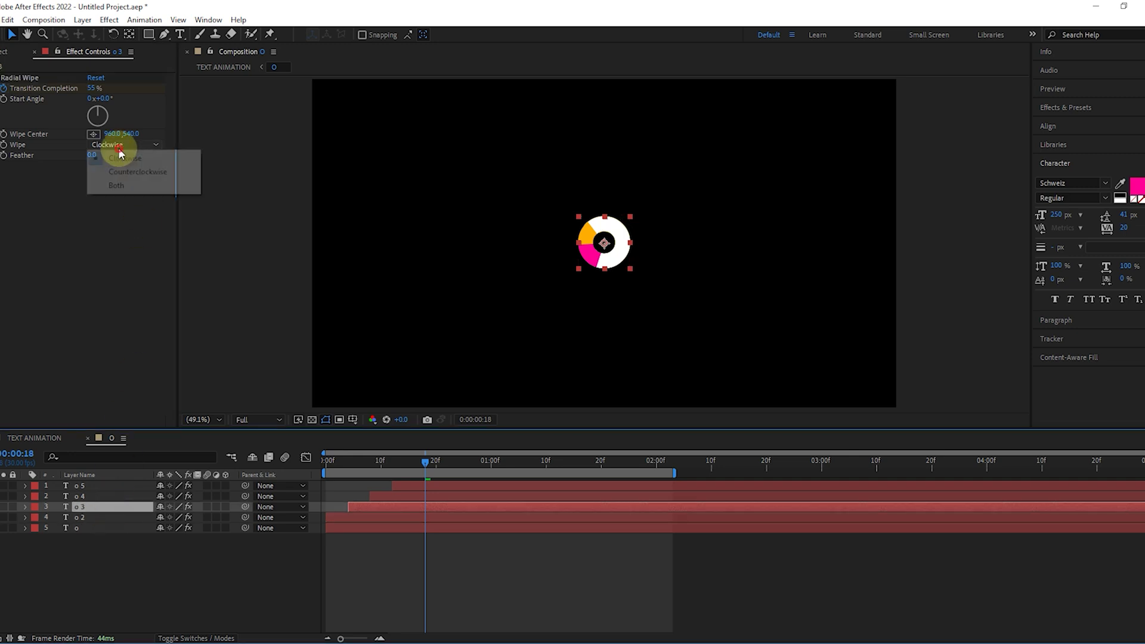
left_click(121, 172)
- Set the Radial Wipe direction to Counterclockwise on the o 4 and o 5 layers
left_click(113, 496)
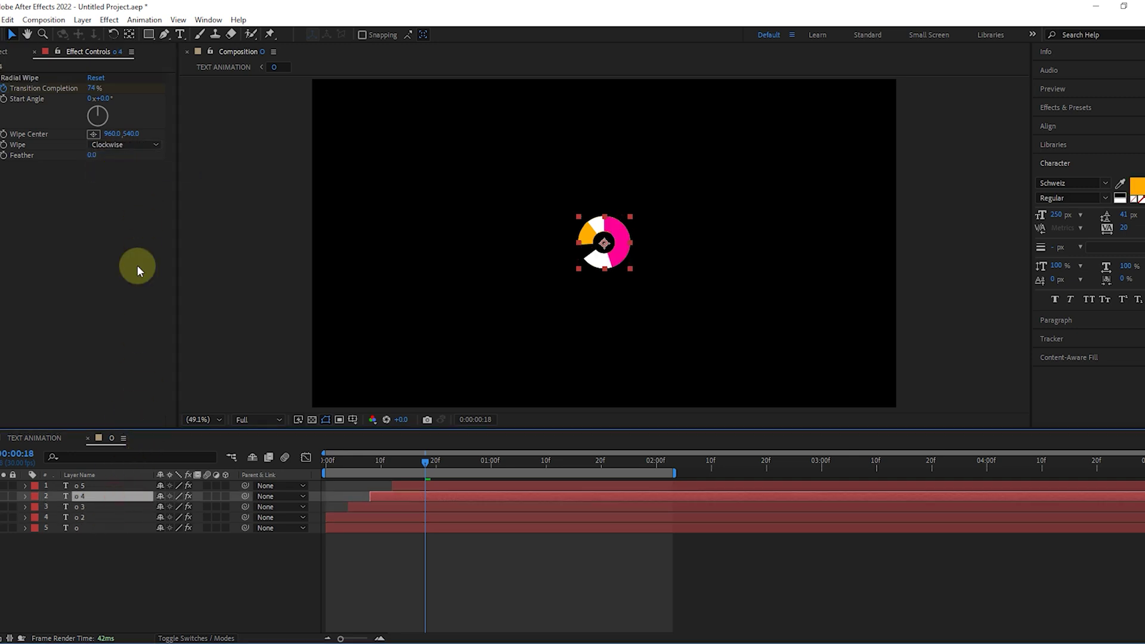
left_click(125, 147)
left_click(120, 171)
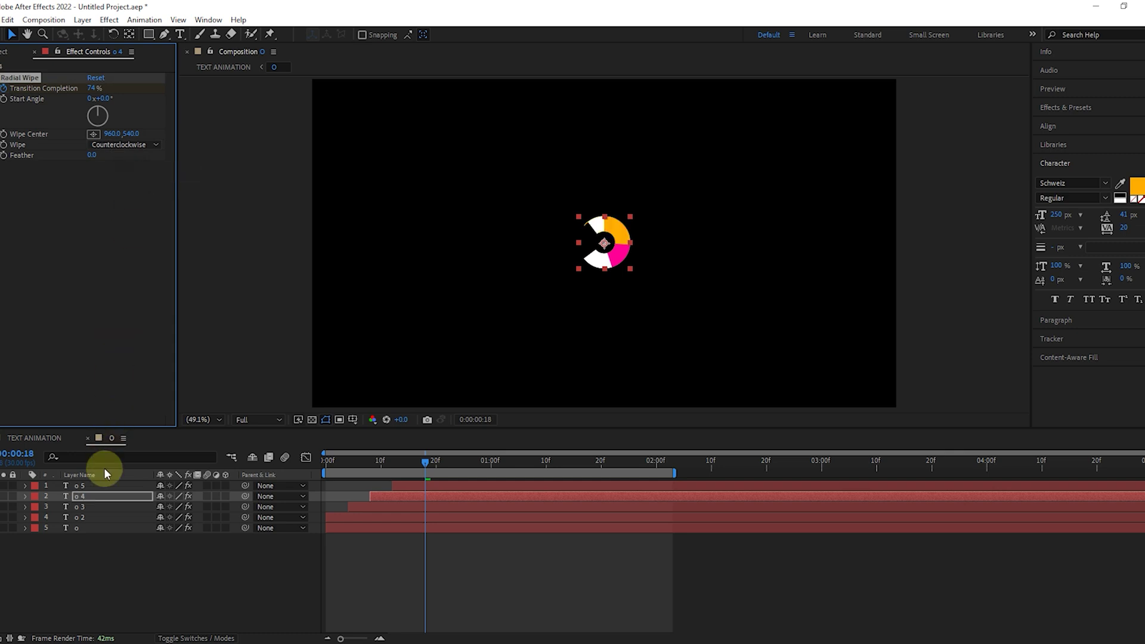
left_click(109, 484)
left_click(127, 146)
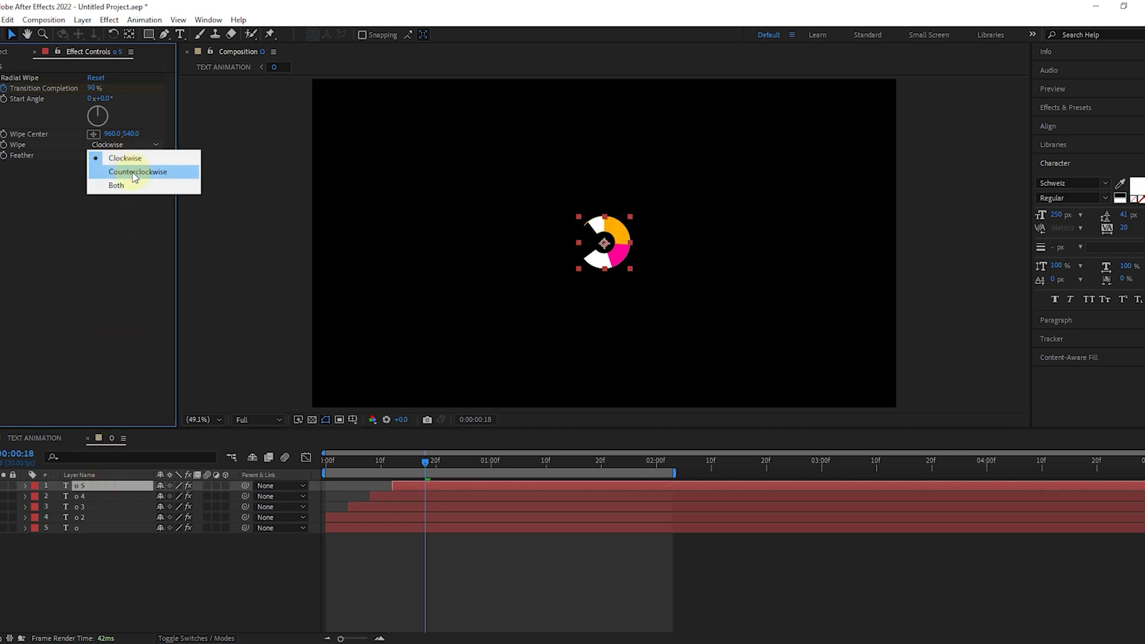
left_click(134, 176)
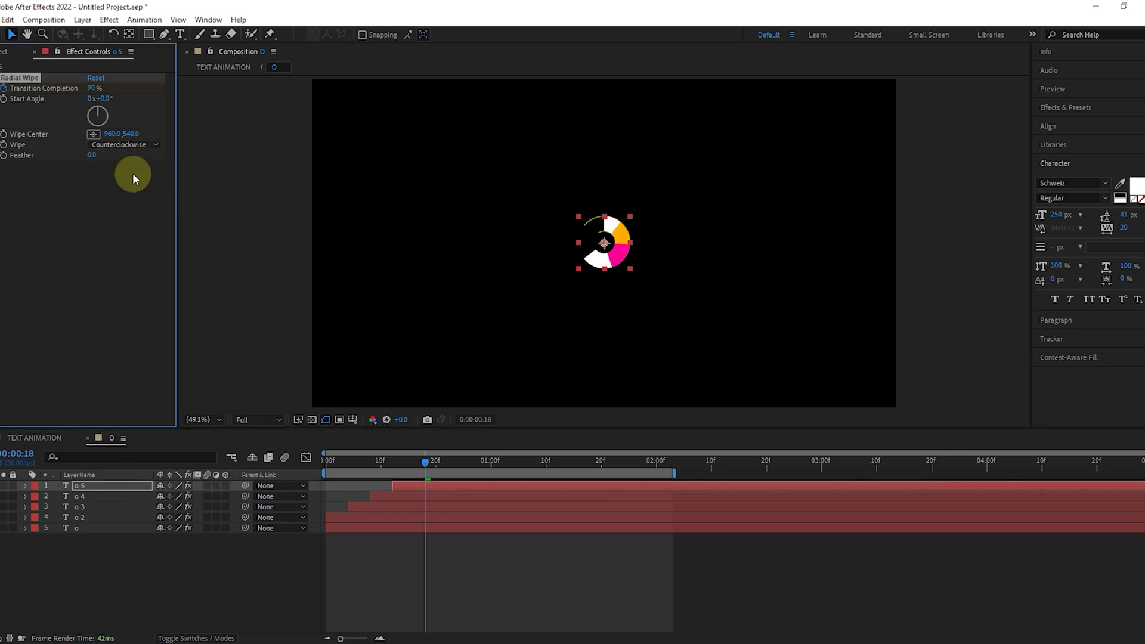
- Change the Vegas outline colour on the bottom o layer to blue 003BFA
left_click(113, 526)
left_click(93, 215)
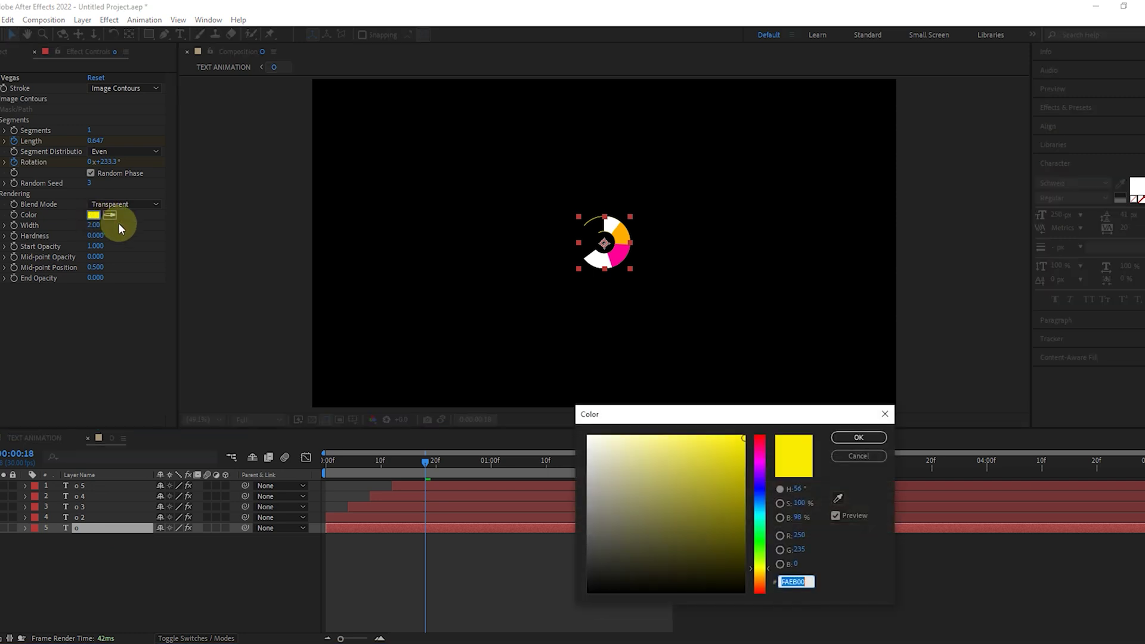
left_click(779, 504)
left_click(761, 492)
left_click_drag(760, 491, 760, 493)
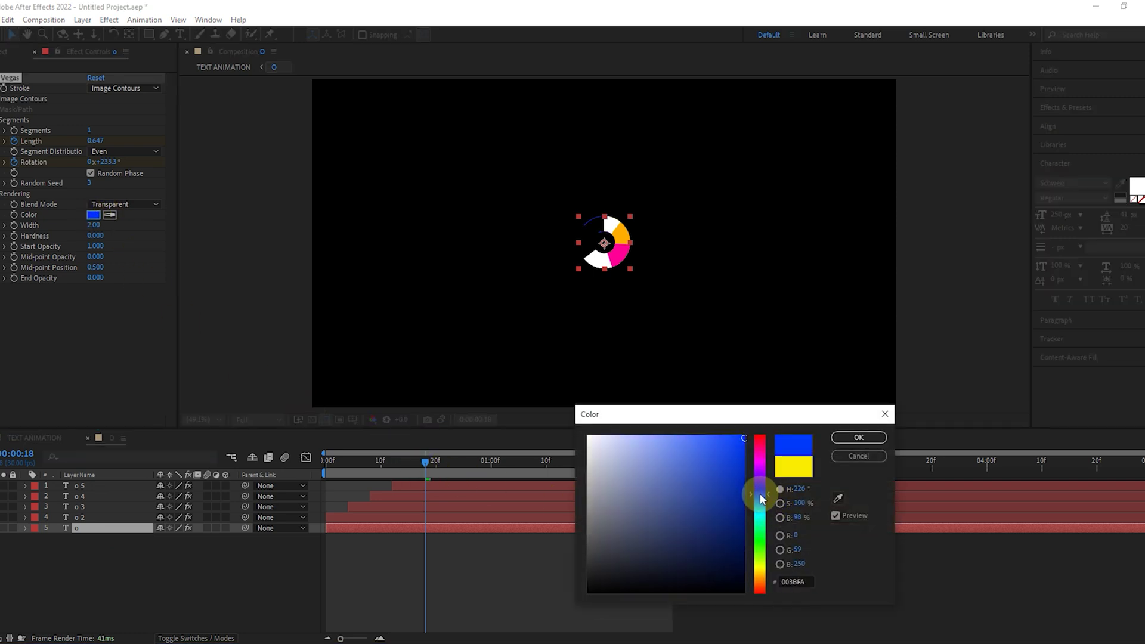
left_click(859, 439)
- Recolour the o 3 layer's text dark blue and the o 4 layer's text light blue, then deselect the layers
left_click(432, 464)
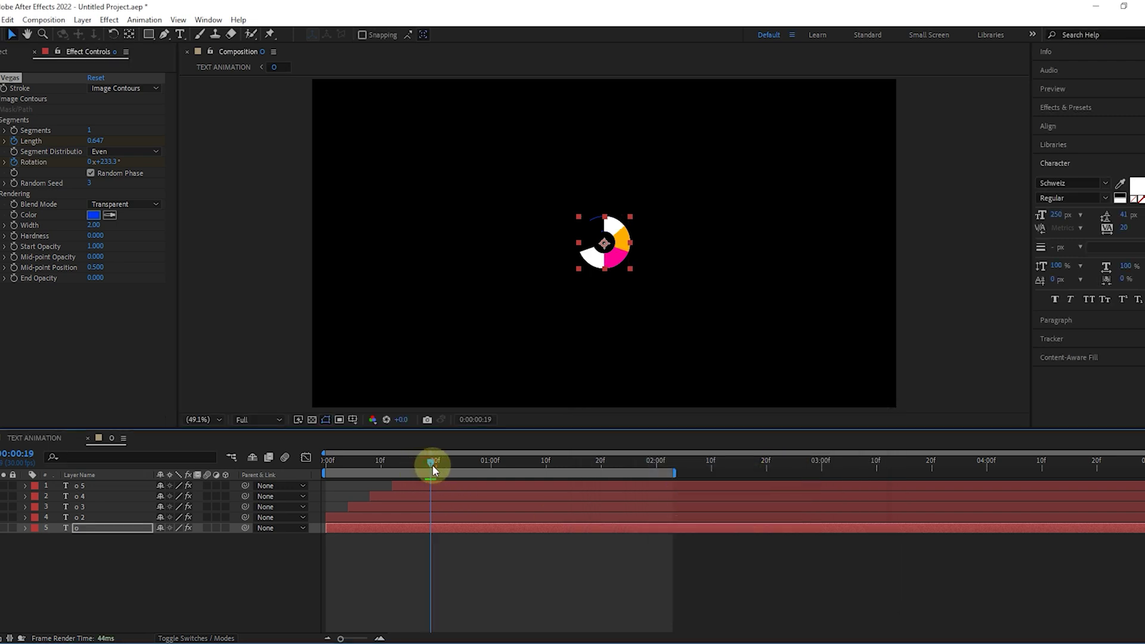
left_click(126, 507)
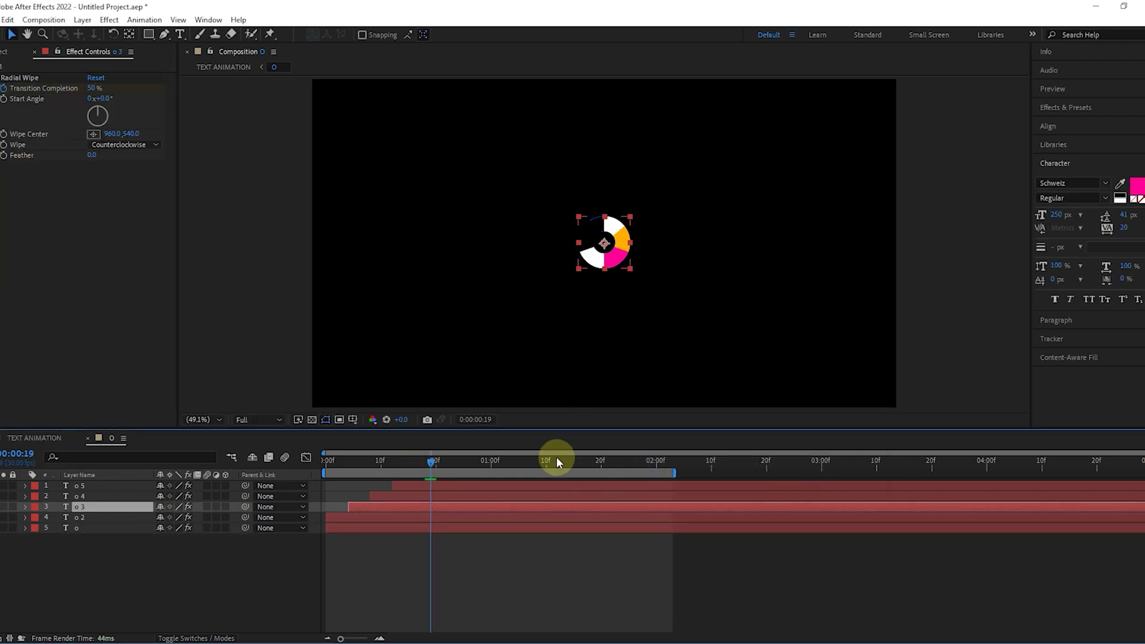
left_click(1133, 186)
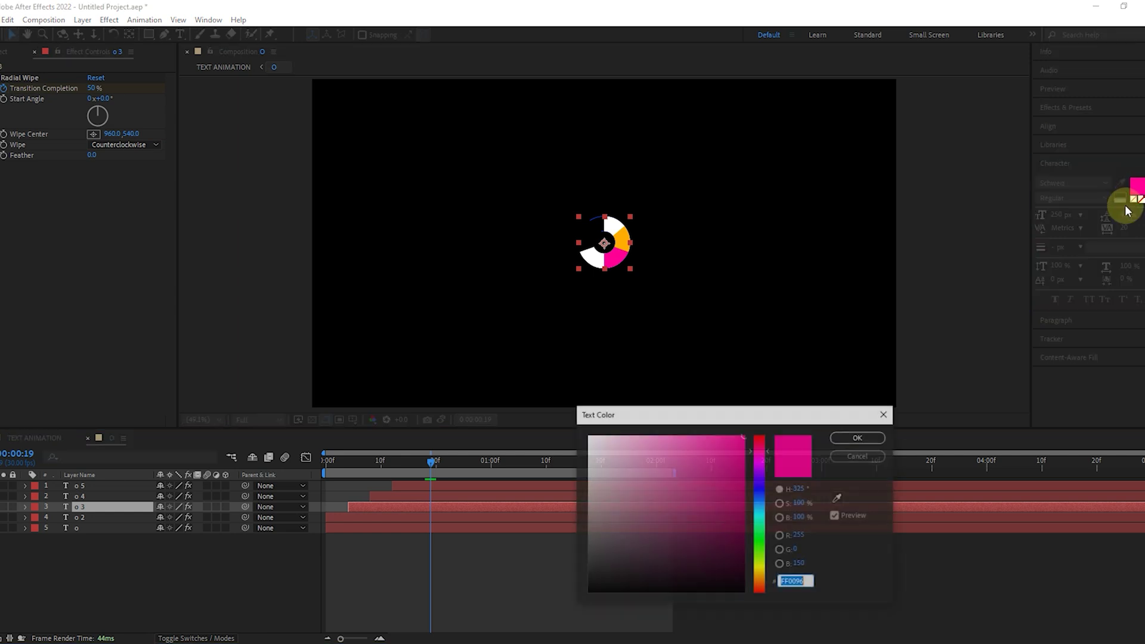
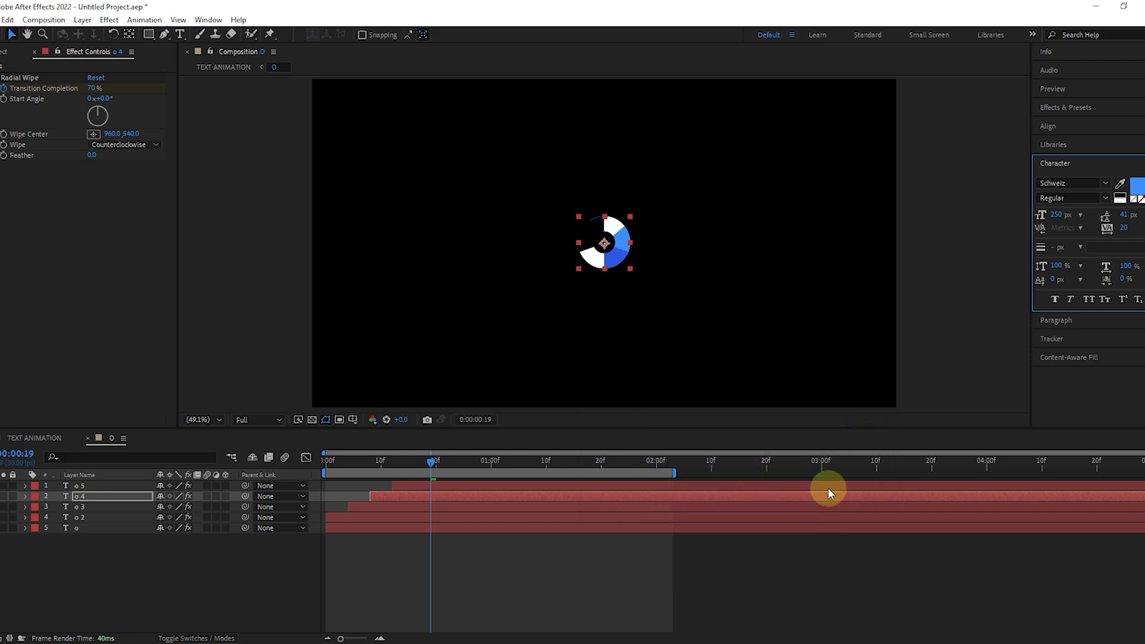
left_click(259, 560)
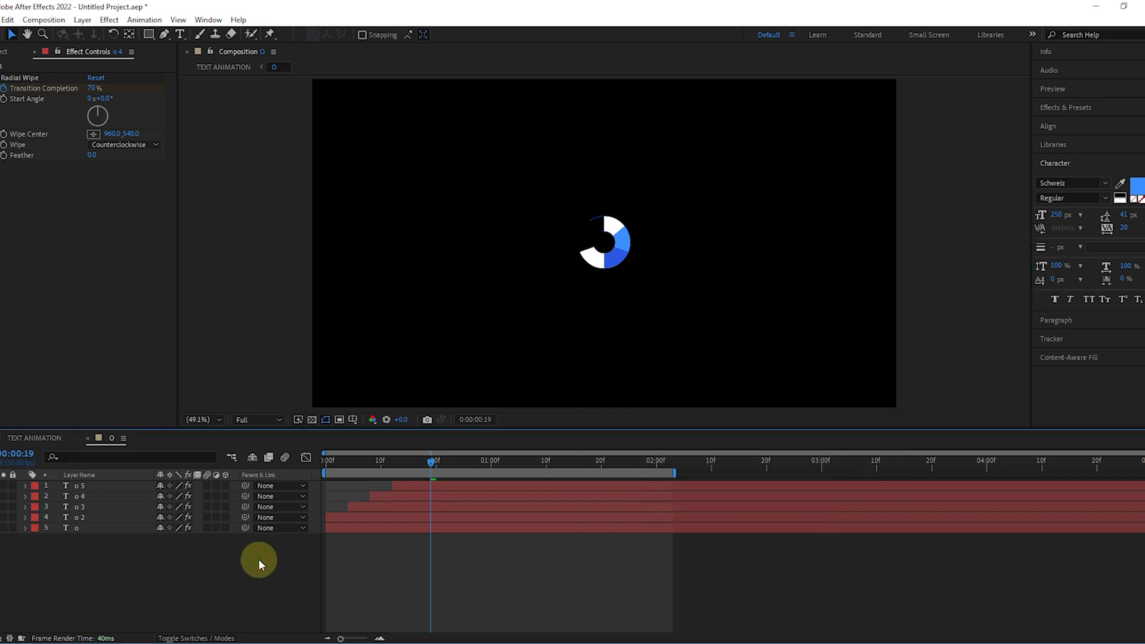
- Return to the TEXT ANIMATION composition, play the m and o animation from the first frame, and scrub through it
left_click(31, 441)
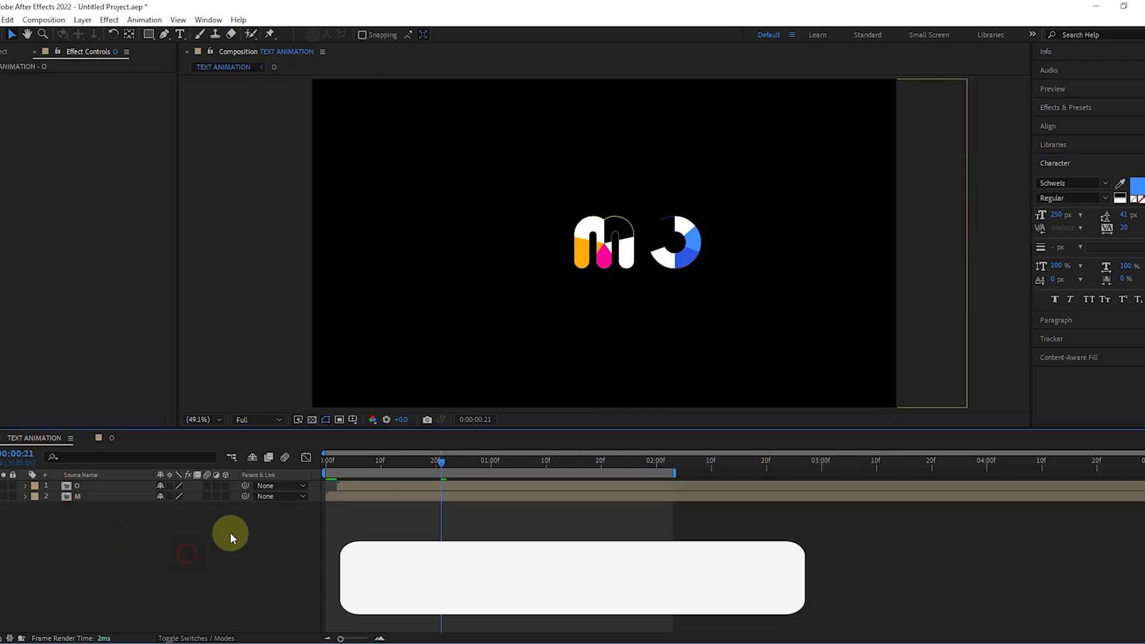
left_click(325, 462)
mouse_move(324, 465)
left_mouse_down()
mouse_move(581, 493)
mouse_move(357, 475)
mouse_move(406, 471)
mouse_move(463, 477)
mouse_move(327, 481)
left_mouse_up()
key("space")
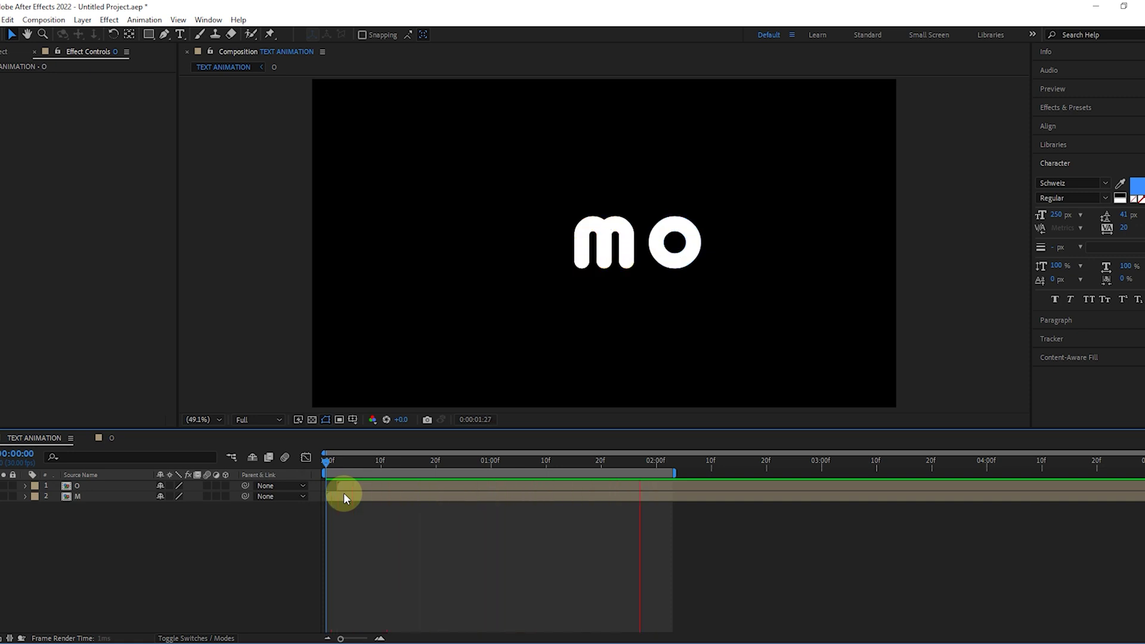
key("space")
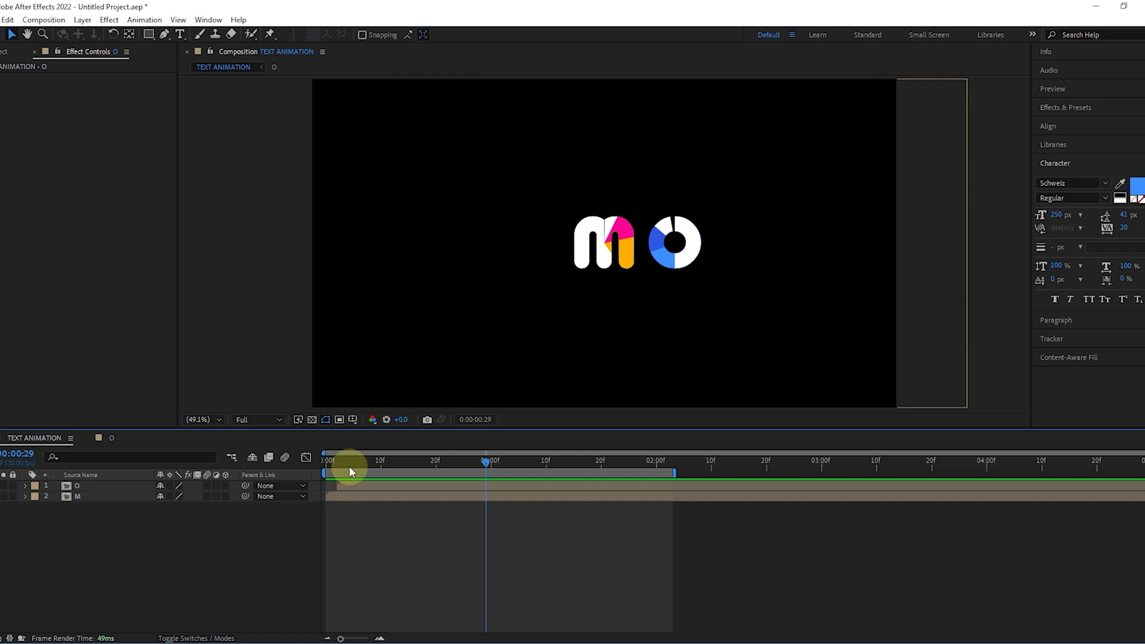
left_click_drag(348, 466, 409, 474)
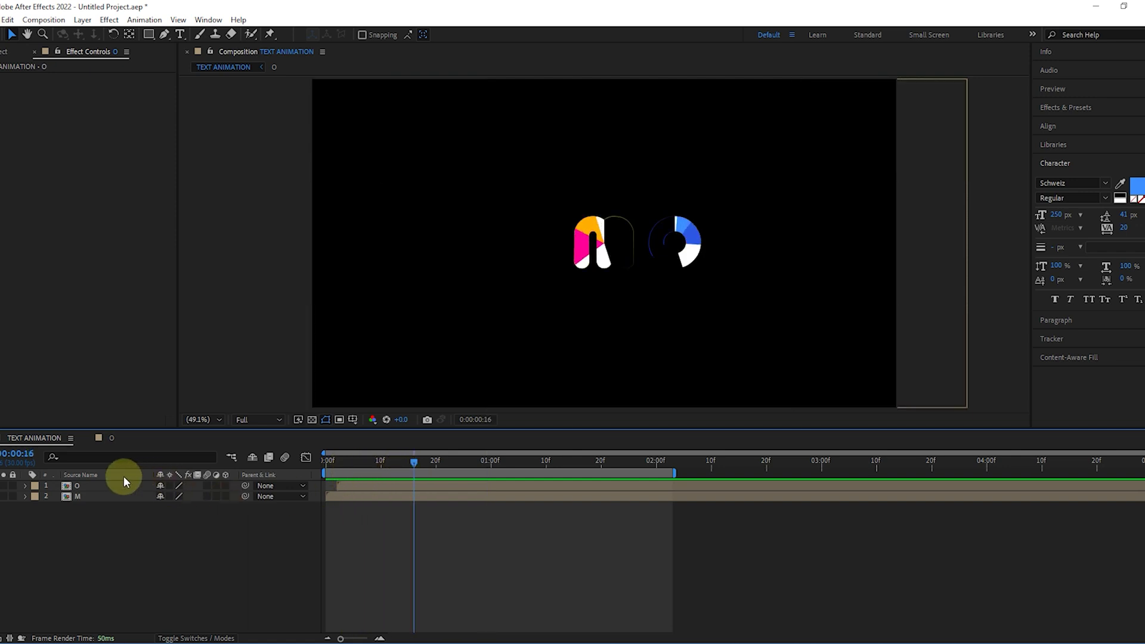
- Duplicate the O composition in the project and rename the copy T
left_click(3, 53)
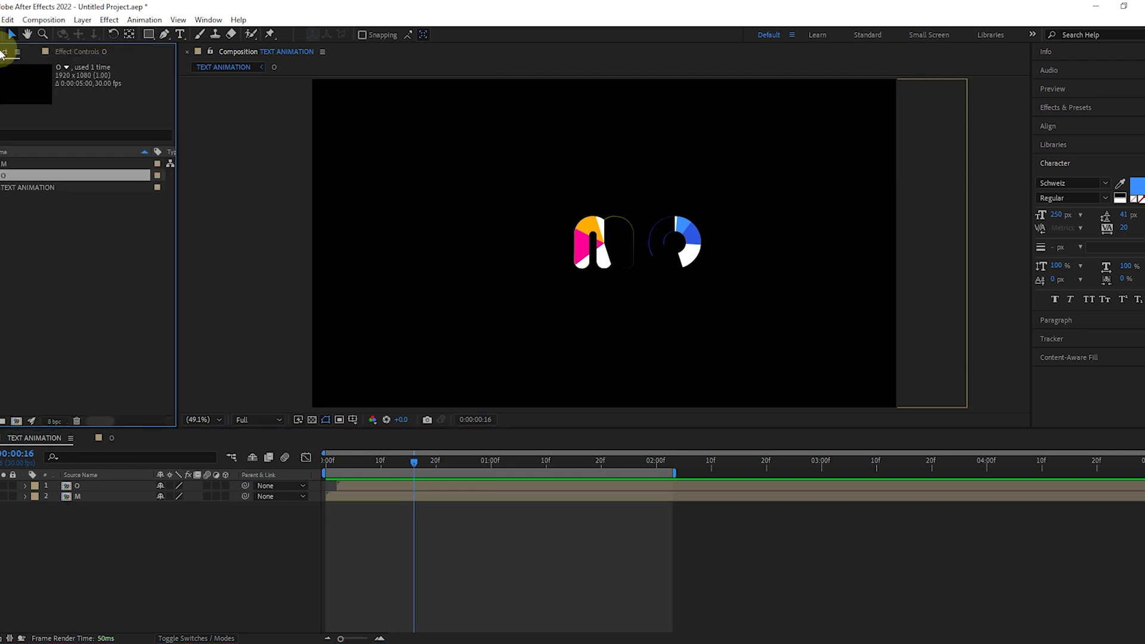
right_click(26, 178)
key("ctrl+d")
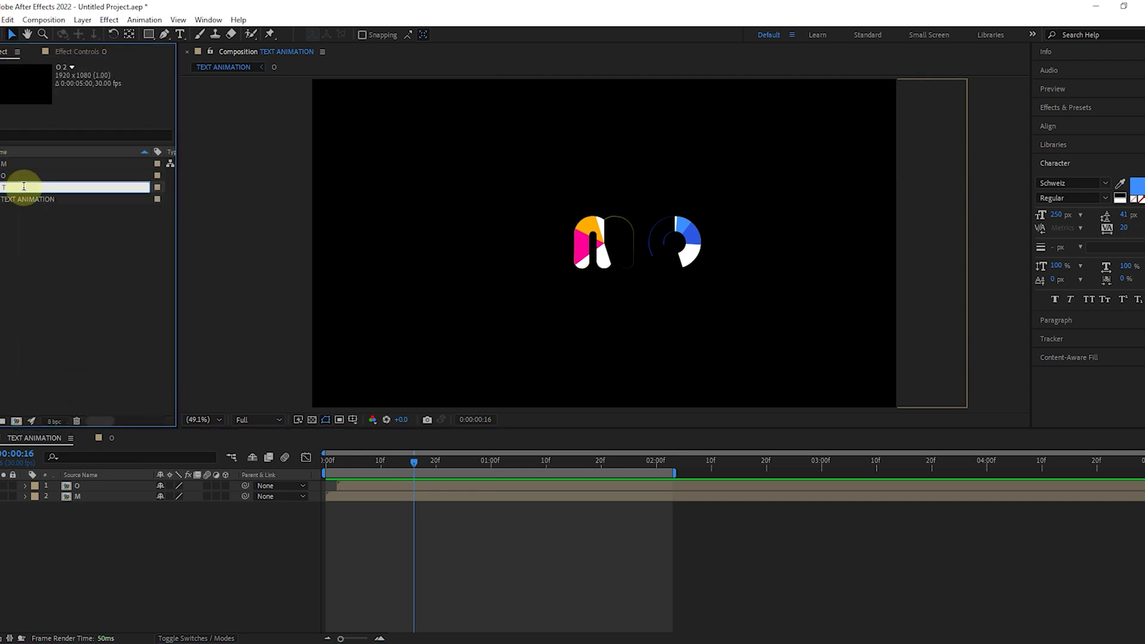
key("Return")
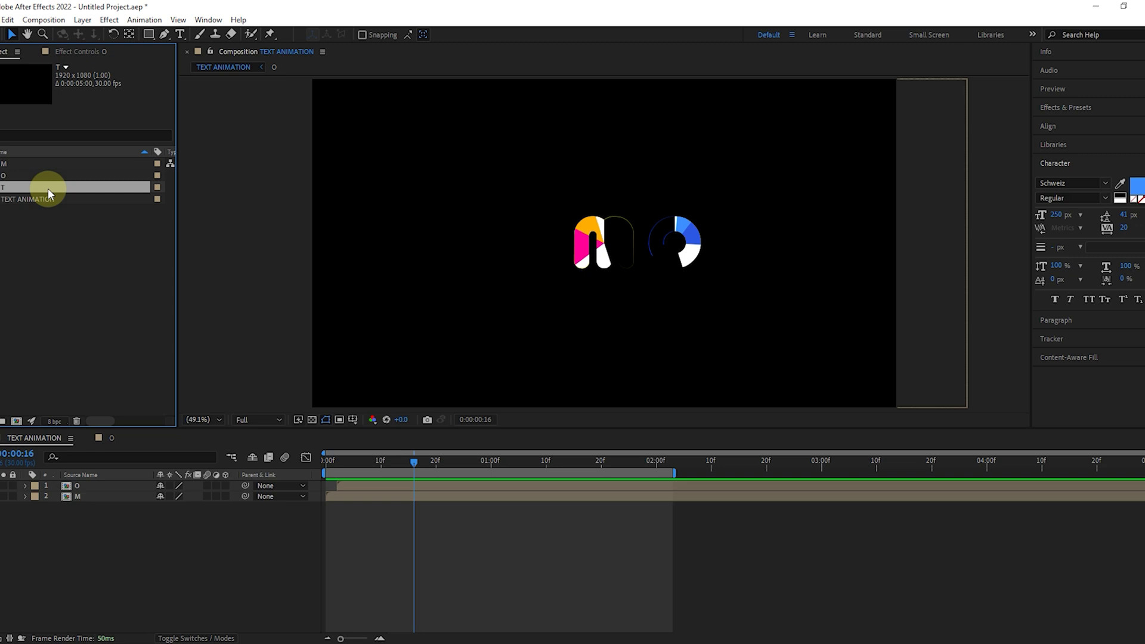
- Add the T composition above O in TEXT ANIMATION, start it a couple of frames after O, and place its letter beside the o
left_click_drag(48, 187, 113, 470)
left_click(343, 462)
left_click(1067, 89)
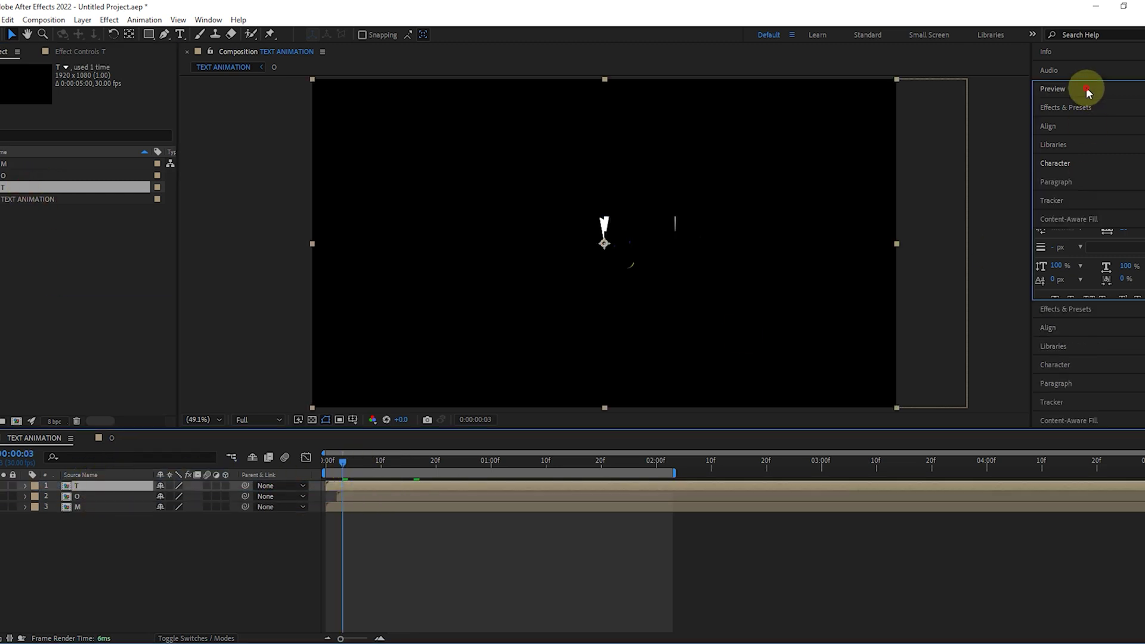
left_click(1109, 106)
left_click_drag(361, 485, 365, 485)
key("space")
left_click_drag(603, 242, 751, 242)
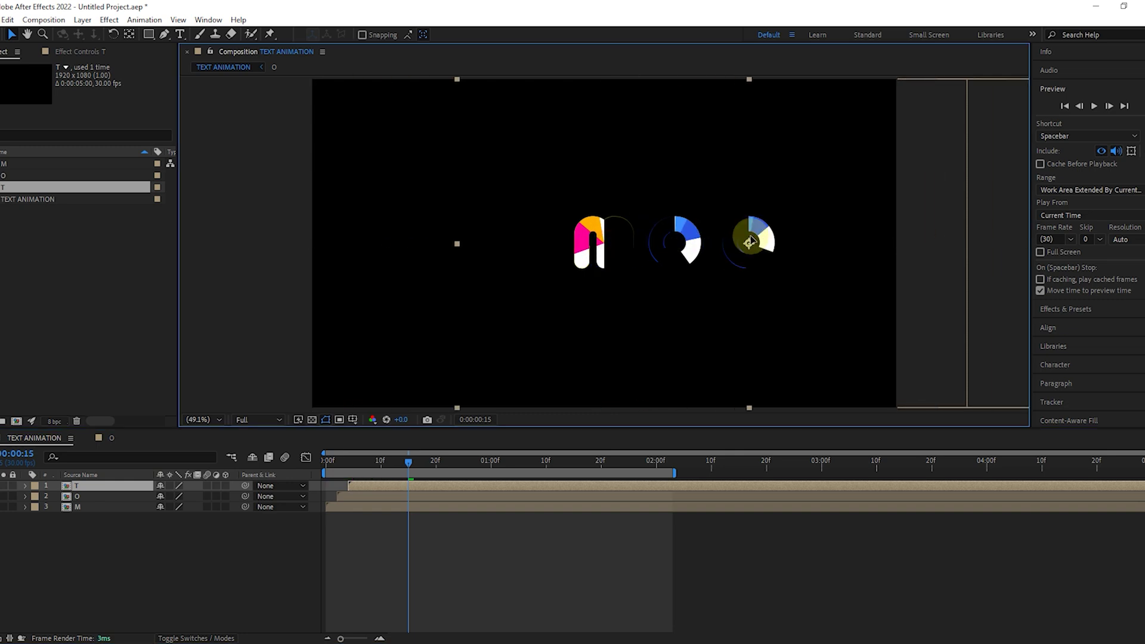
- Open the T composition and change the text of all five o layers to t
double_click(110, 485)
left_click(104, 527)
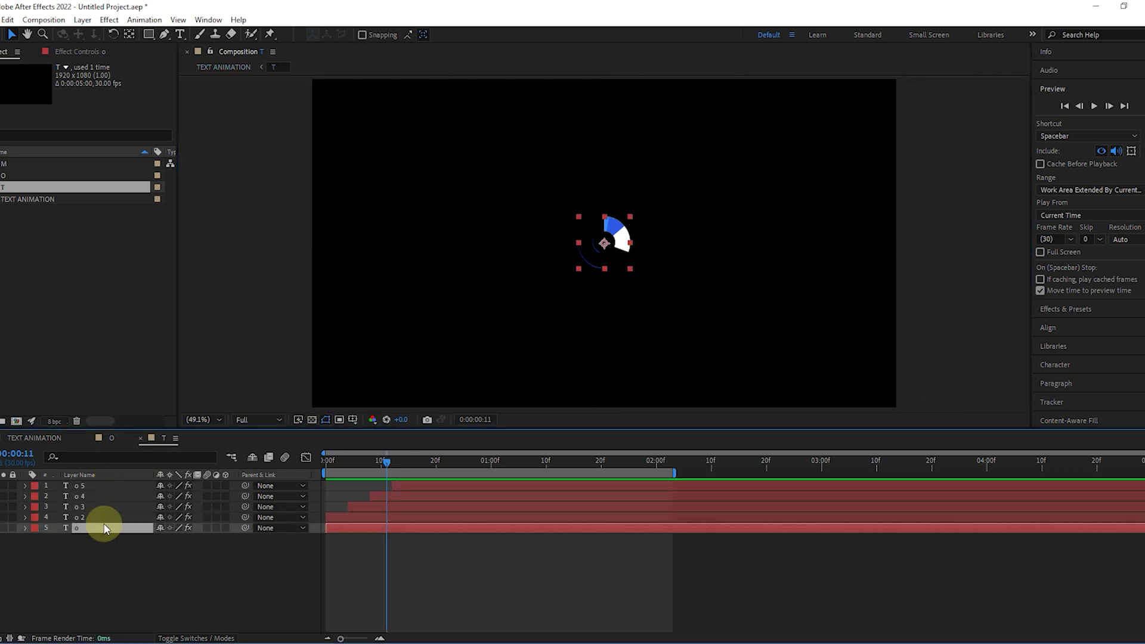
key("ctrl+t")
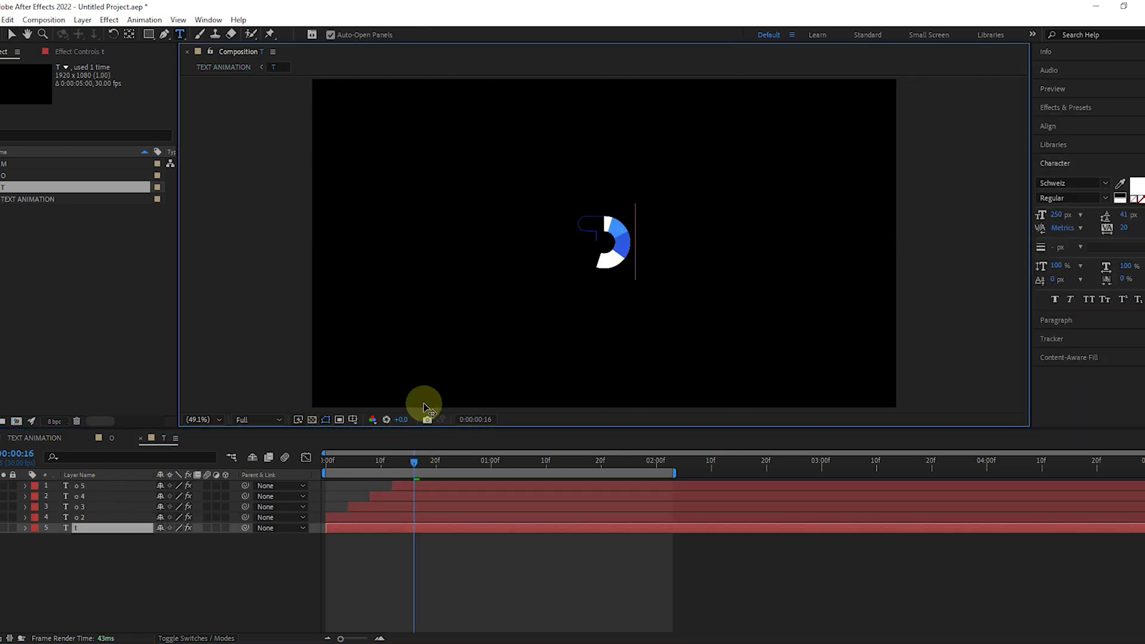
type("t")
left_click(103, 507)
double_click(626, 245)
type("t")
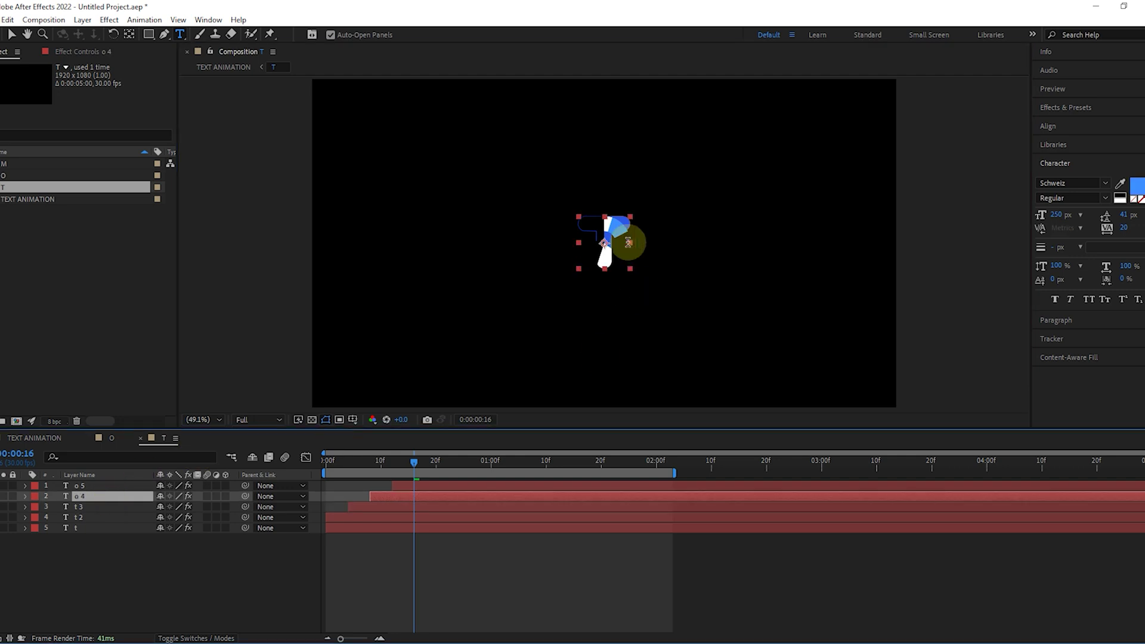
left_click(123, 485)
double_click(615, 235)
type("t")
key("Escape")
- Change the Vegas outline colour on the bottom t layer to red FA0000
left_click(124, 528)
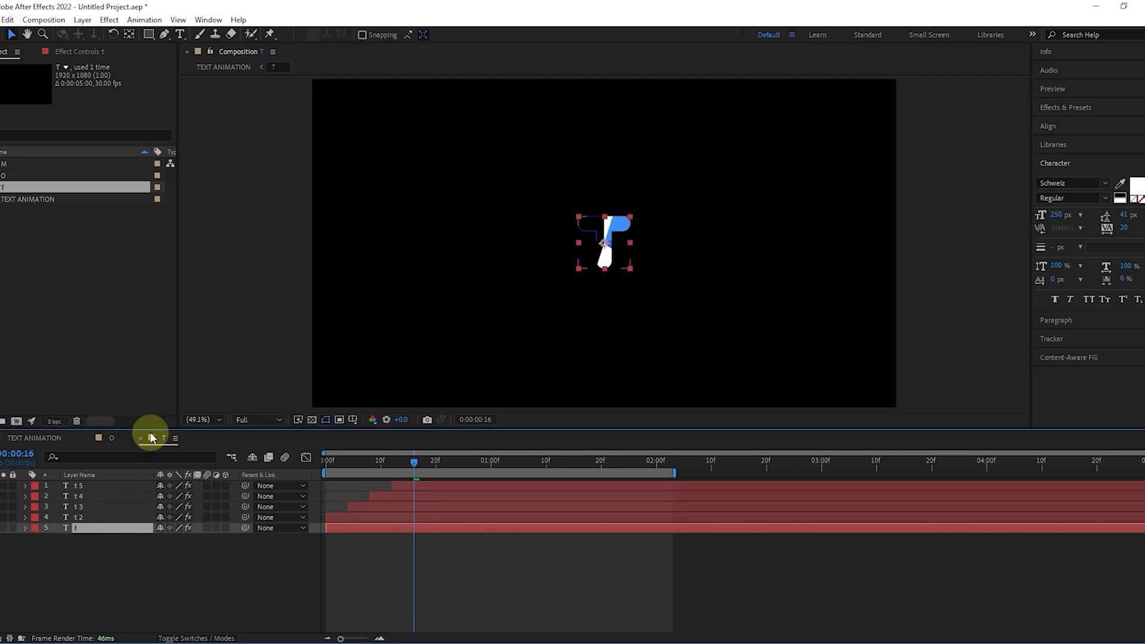
left_click(110, 51)
left_click(93, 215)
left_click_drag(754, 519, 728, 448)
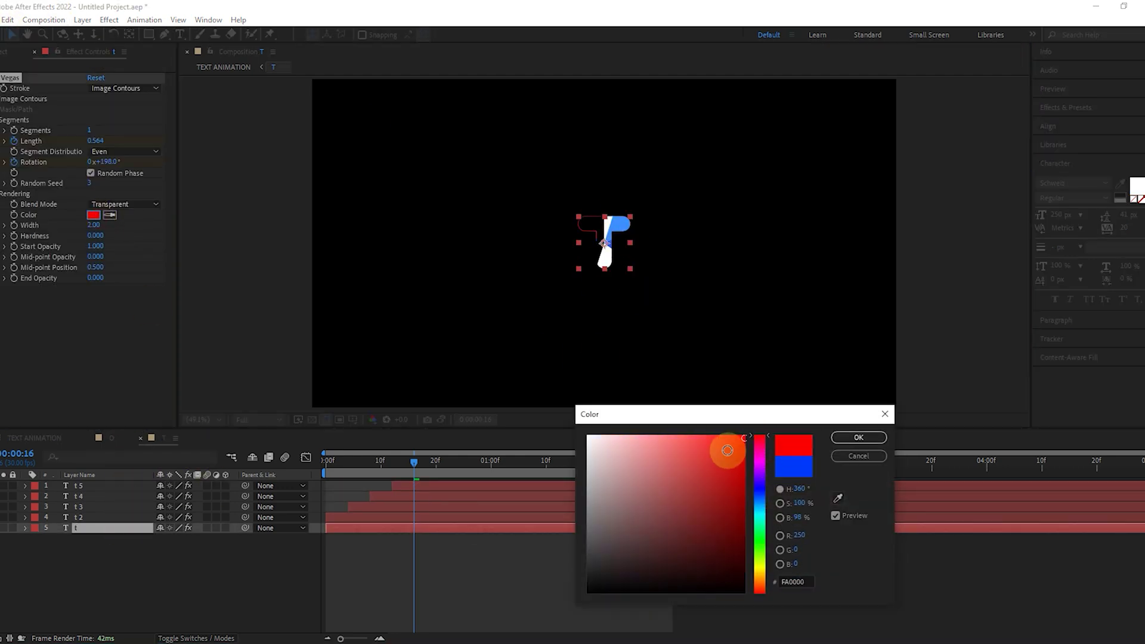
left_click(843, 440)
- Recolour the t 3 layer's text yellow
left_click_drag(459, 453, 422, 459)
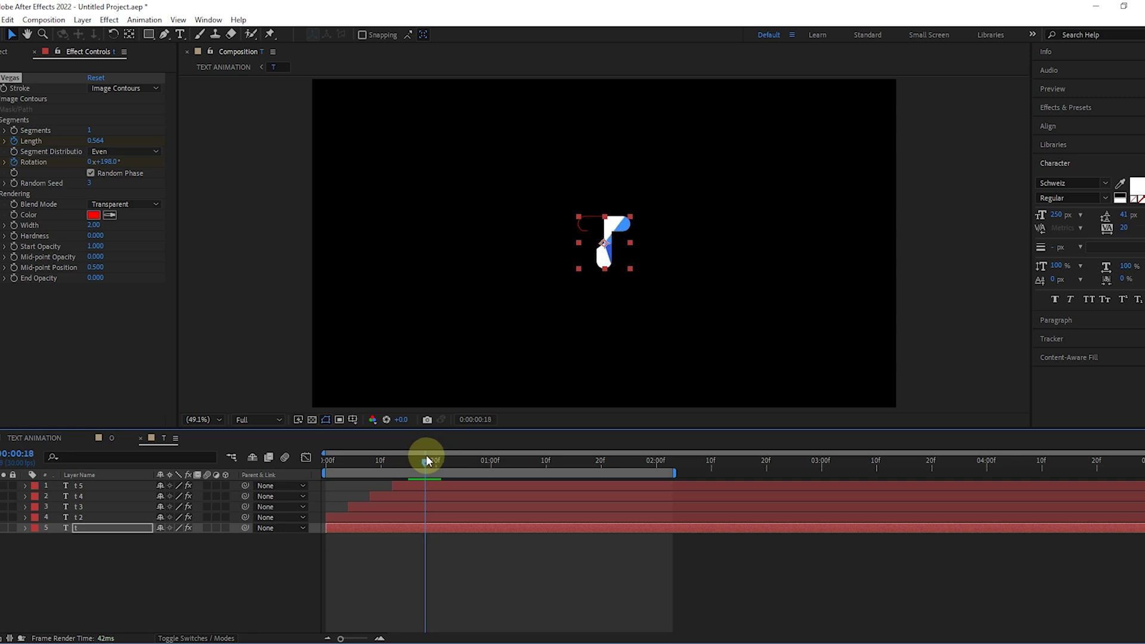
left_click(115, 507)
left_click(1137, 185)
left_click(760, 564)
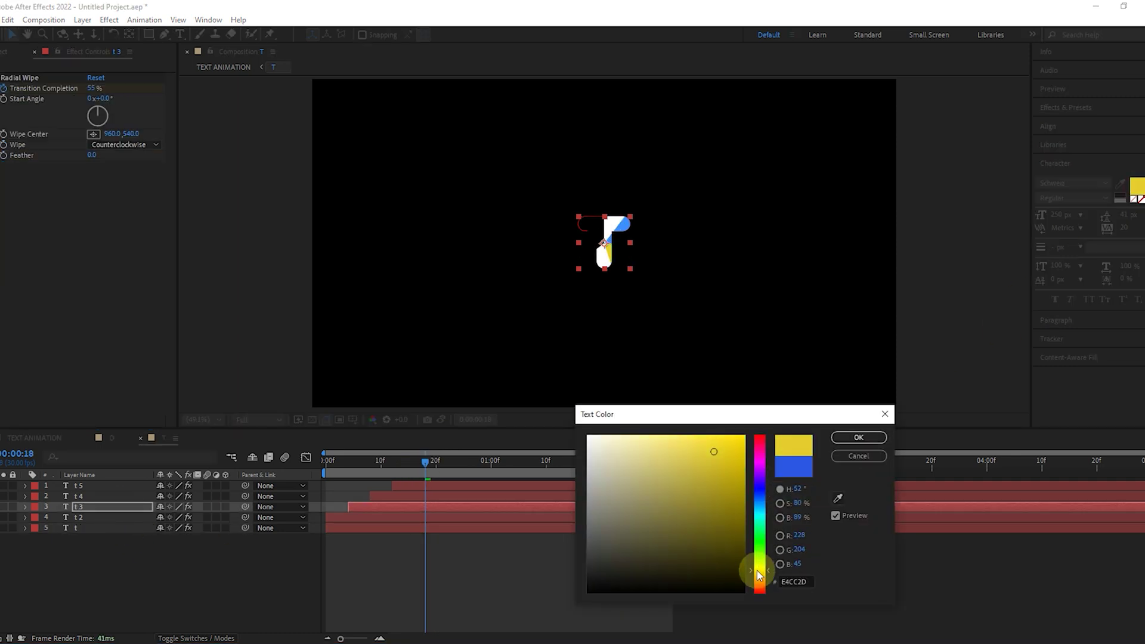
- Recolour the i 3 layer's text bright green in the I composition
left_click(115, 512)
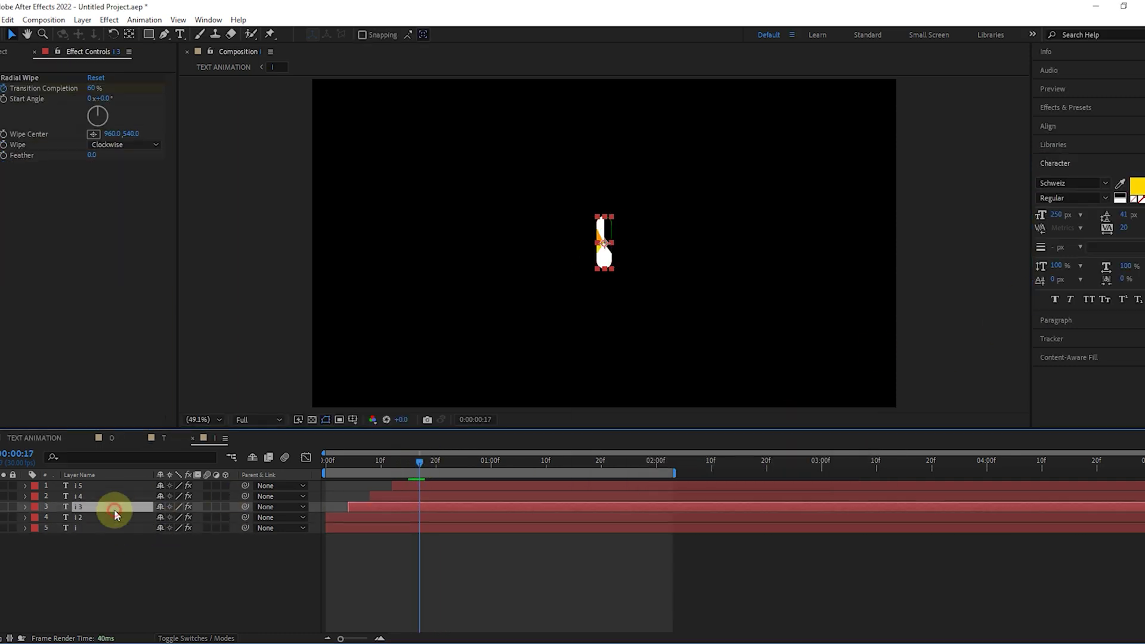
left_click(1137, 185)
left_click(760, 542)
left_click(859, 440)
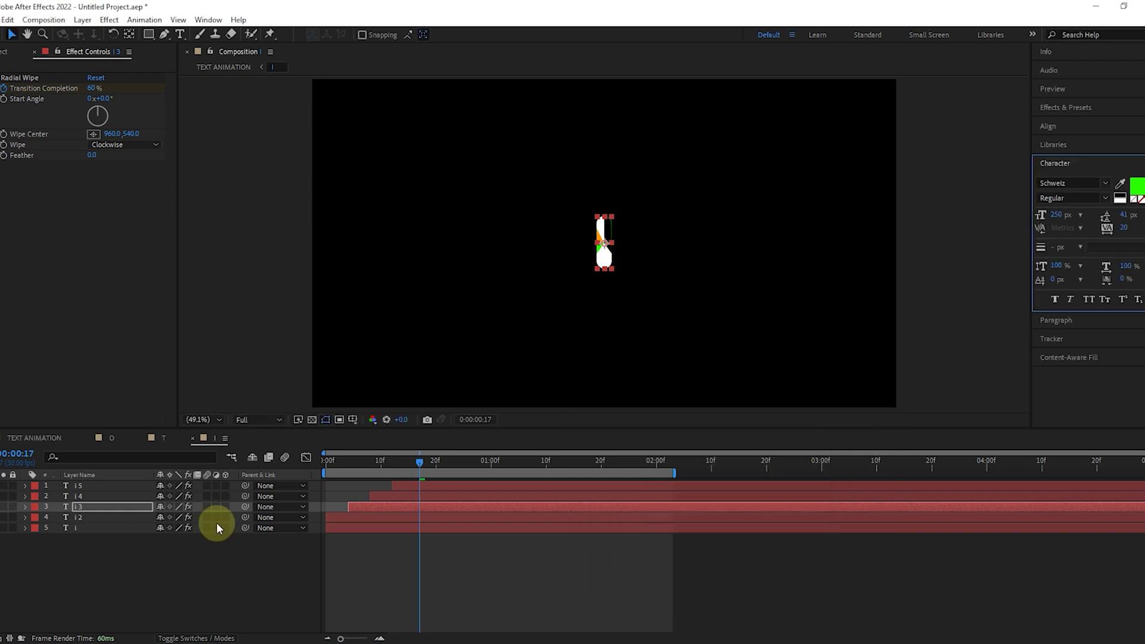
- Recolour the i 4 layer's text dark green
left_click(116, 496)
left_click(1136, 186)
left_click(760, 555)
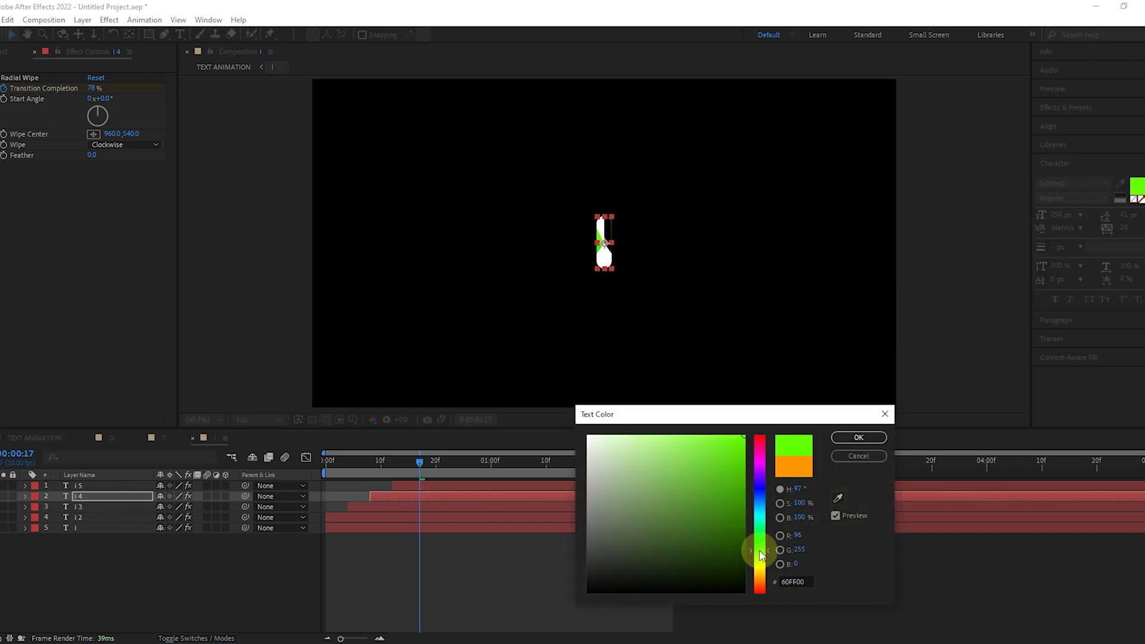
mouse_move(745, 442)
left_mouse_down()
mouse_move(741, 503)
mouse_move(715, 505)
left_mouse_up()
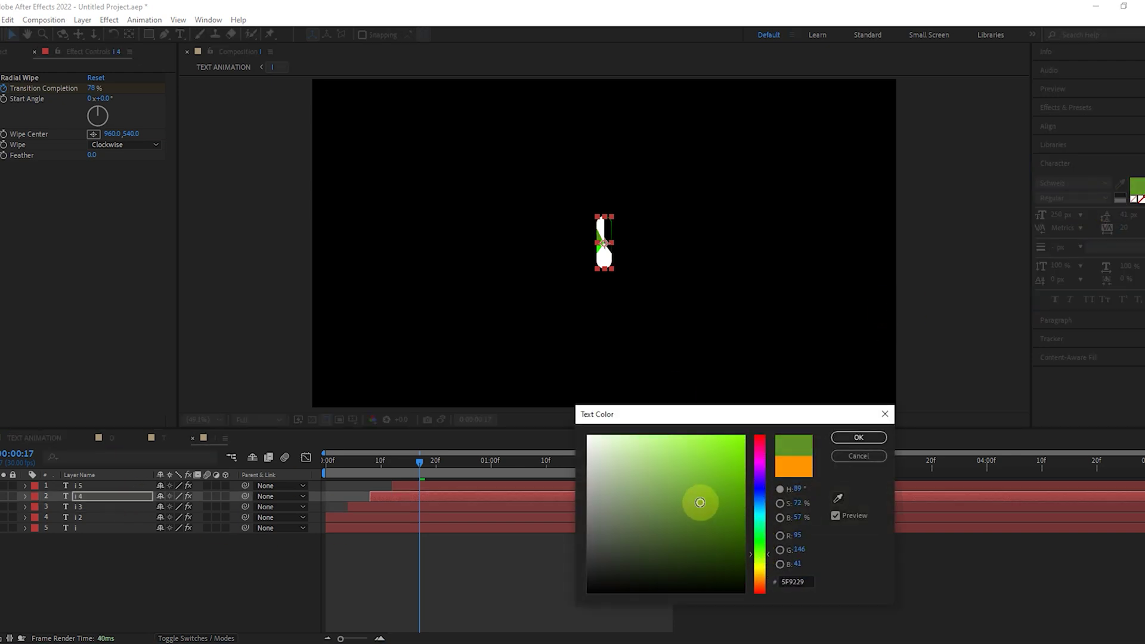
left_click(761, 537)
left_click(857, 438)
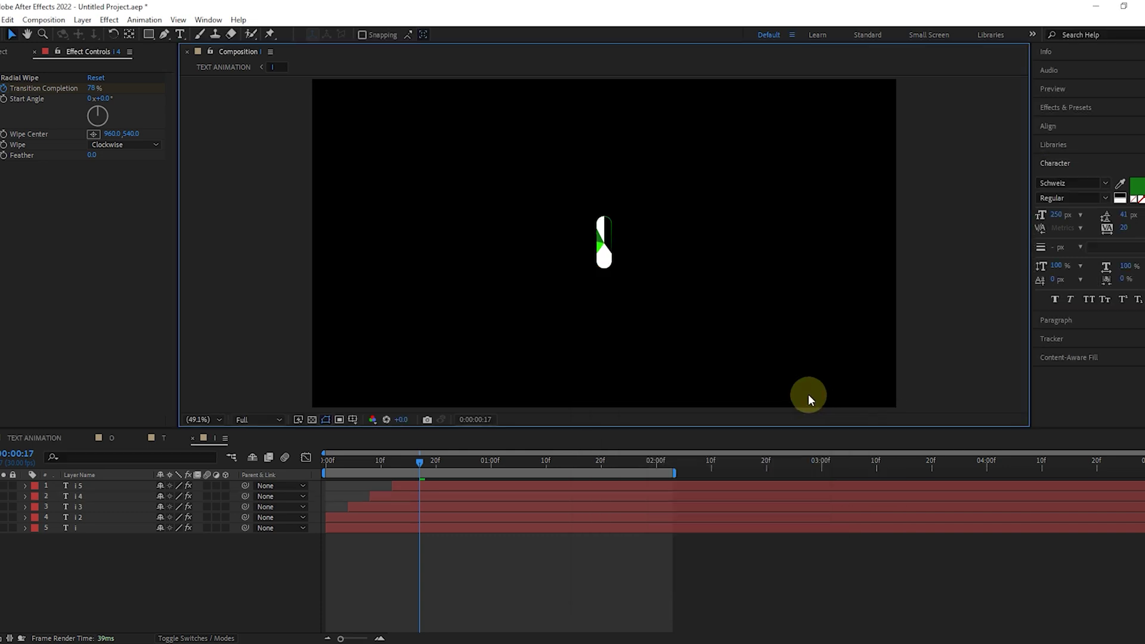
- Return to TEXT ANIMATION and move the I letter closer to the T, then deselect the layer
left_click_drag(398, 466, 428, 453)
left_click(34, 438)
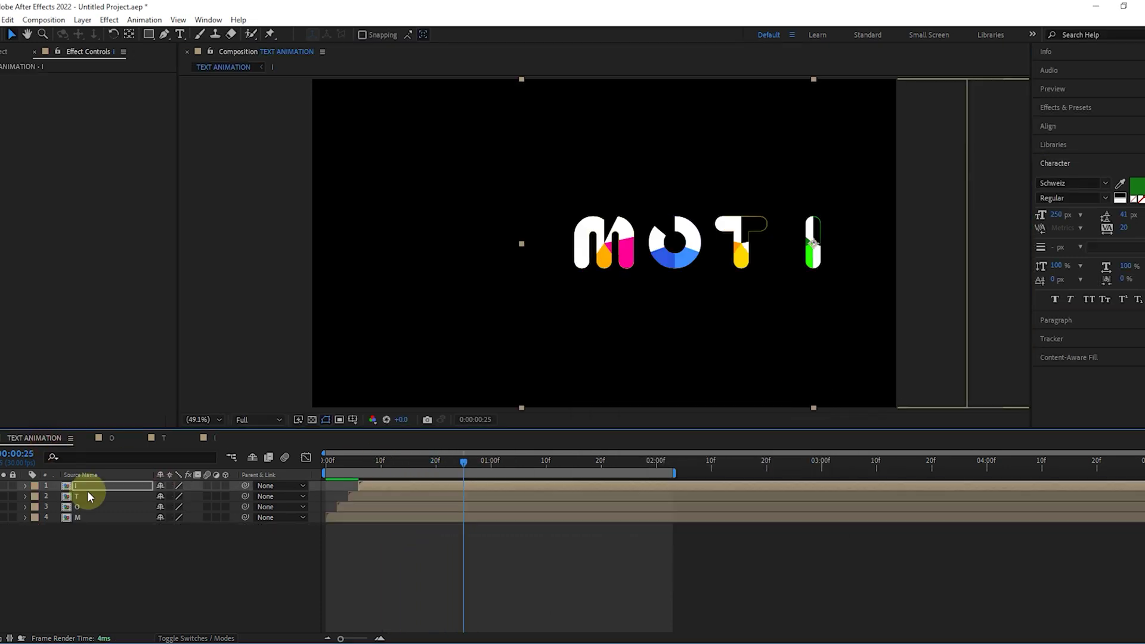
left_click_drag(801, 253, 779, 253)
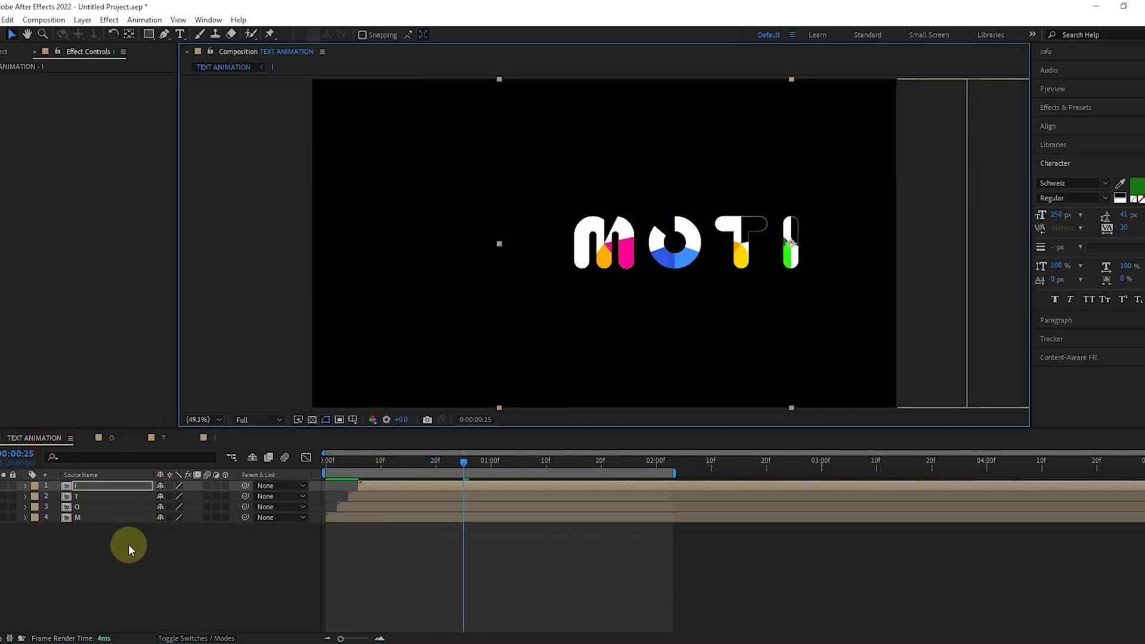
left_click(127, 544)
- Duplicate the I composition in the project and rename the copy O
left_click(6, 51)
left_click(31, 189)
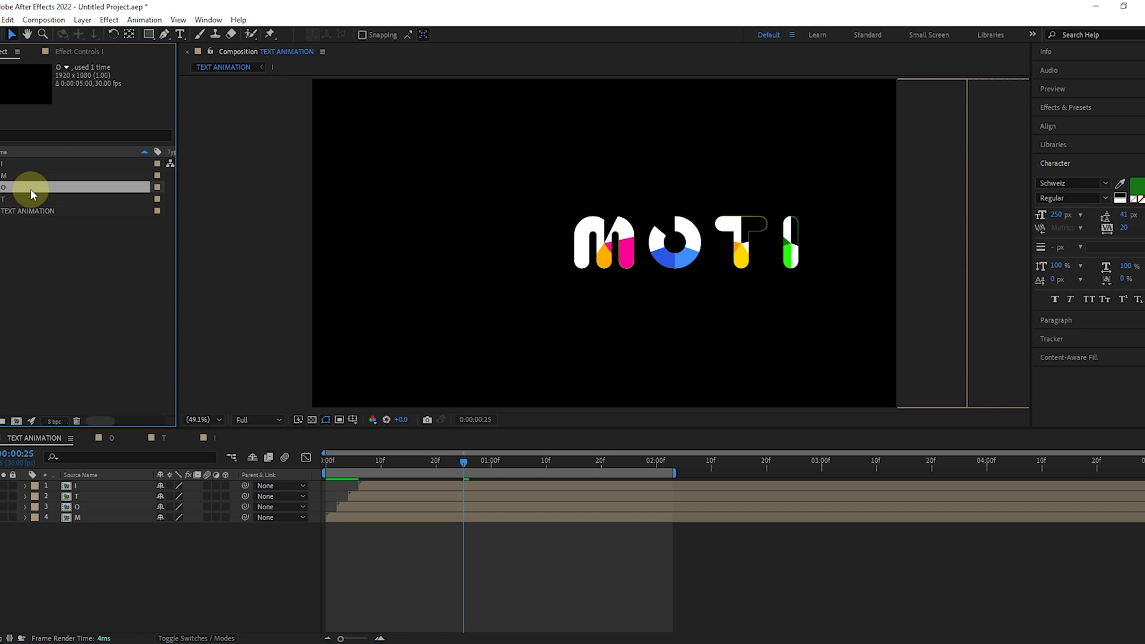
left_click(26, 163)
right_click(31, 179)
left_click(80, 376)
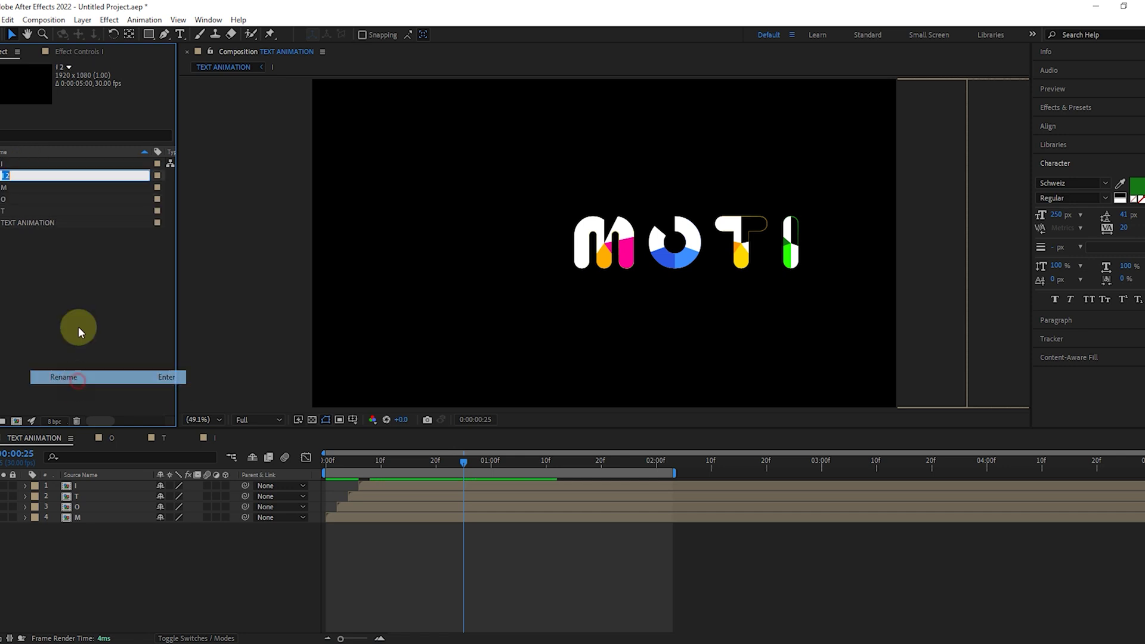
type("O")
key("Return")
- Add an O composition as the top layer of TEXT ANIMATION, start it at frame 8, and place its letter after the I
left_click(24, 190)
left_click_drag(23, 190, 109, 475)
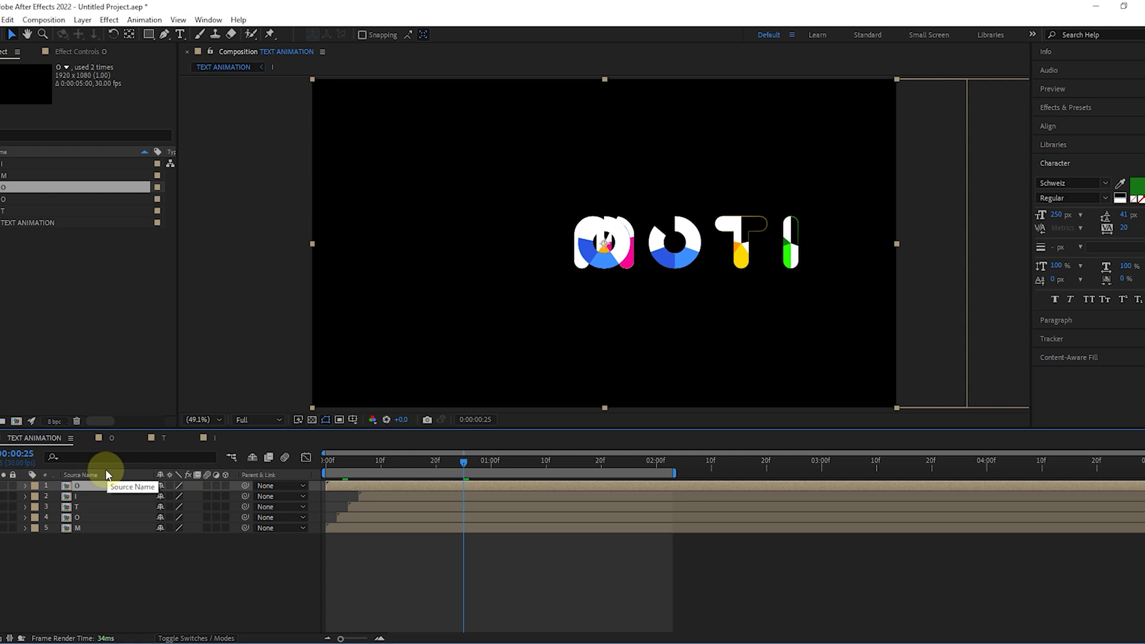
left_click(369, 462)
left_click(84, 484)
left_click(341, 488)
left_click_drag(341, 488, 384, 488)
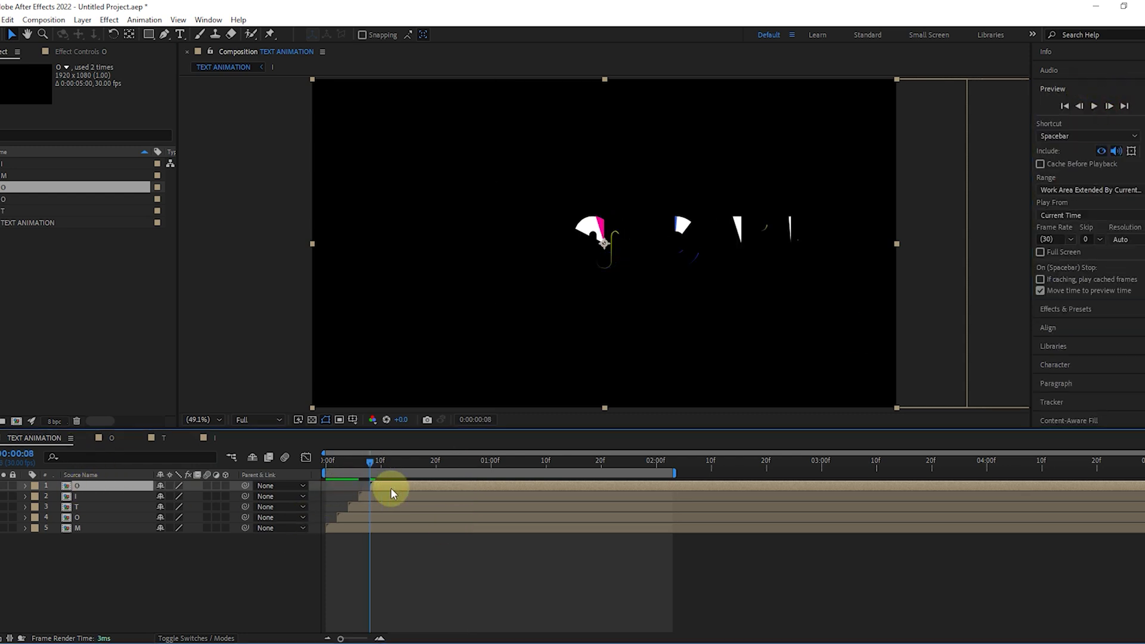
left_click(536, 235)
- Select all five letter layers and shift them together to the left to centre the word, then deselect them
left_click(114, 531, "shift")
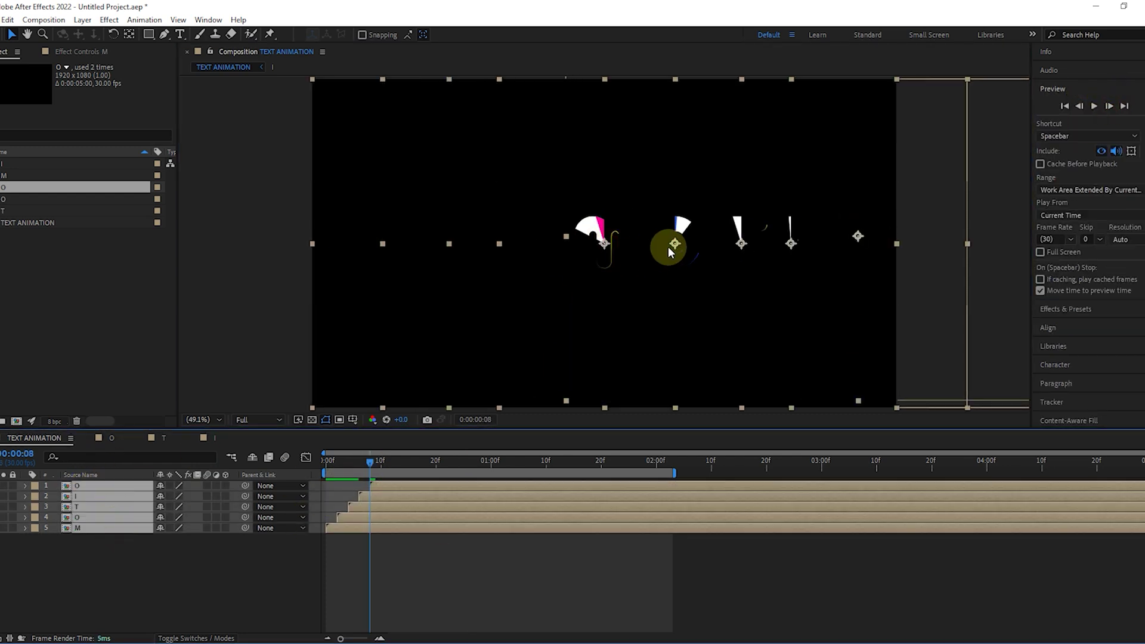
left_click_drag(668, 246, 496, 251)
left_click(225, 501)
- Scrub to 0:00:00:22 and nudge the last O letter closer to the I
left_click_drag(338, 450, 447, 471)
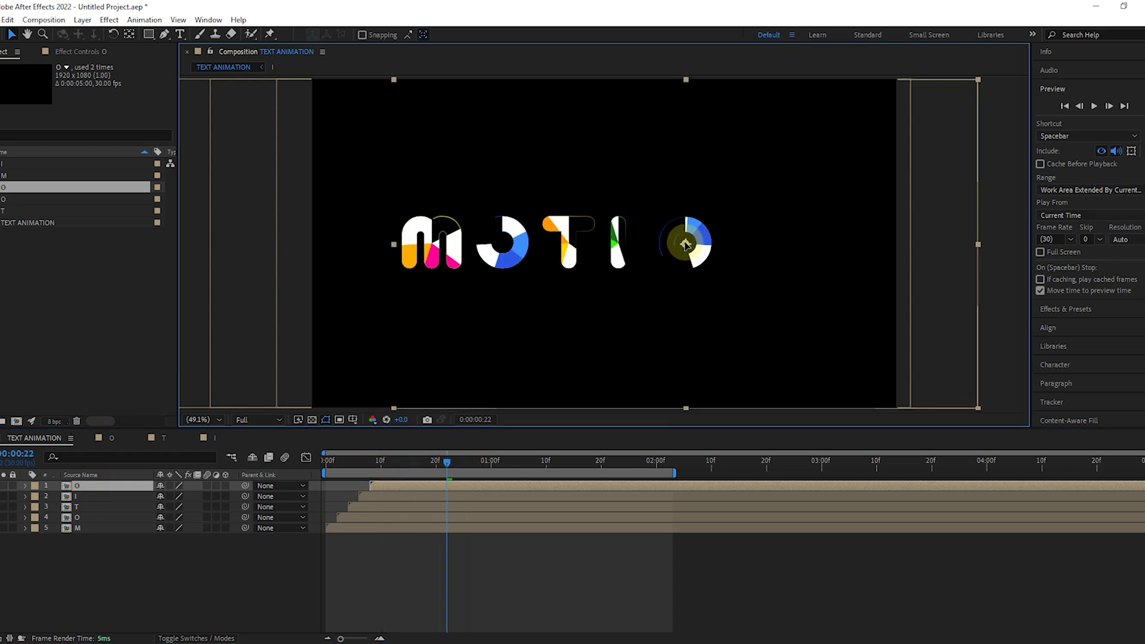
mouse_move(692, 238)
left_mouse_down()
mouse_move(677, 250)
mouse_move(686, 243)
left_mouse_up()
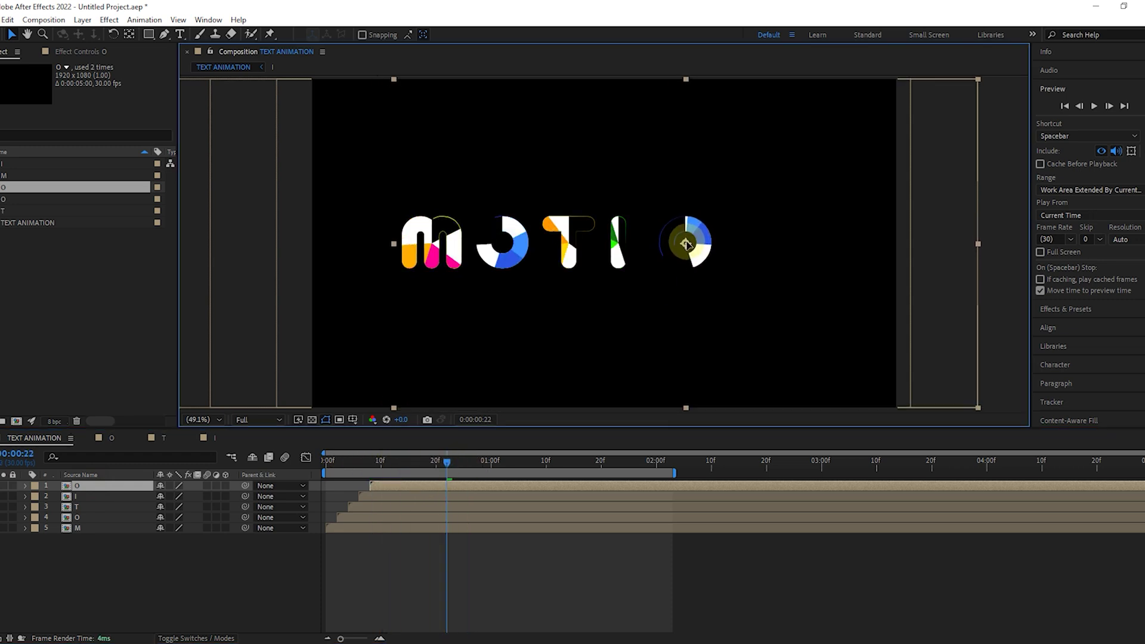
key("shift+Left")
key("shift+Left")
key("shift+Left")
key("shift+Left")
key("shift+Left")
key("shift+Left")
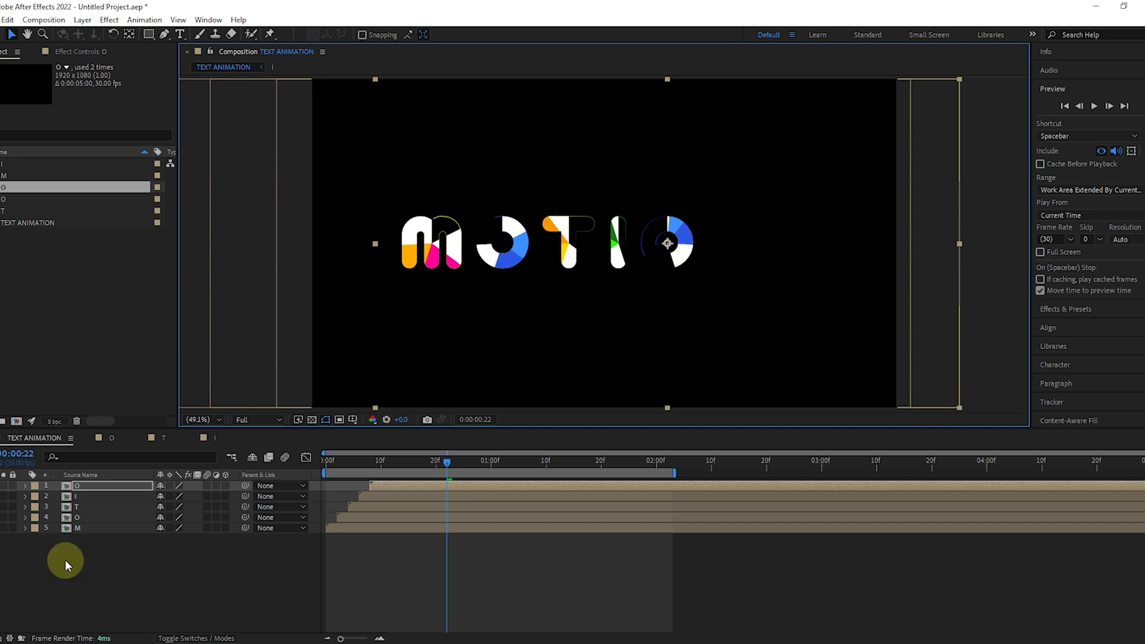
- Inspect the last O layer's composition, return to TEXT ANIMATION, and move its letter closer to the I
double_click(106, 485)
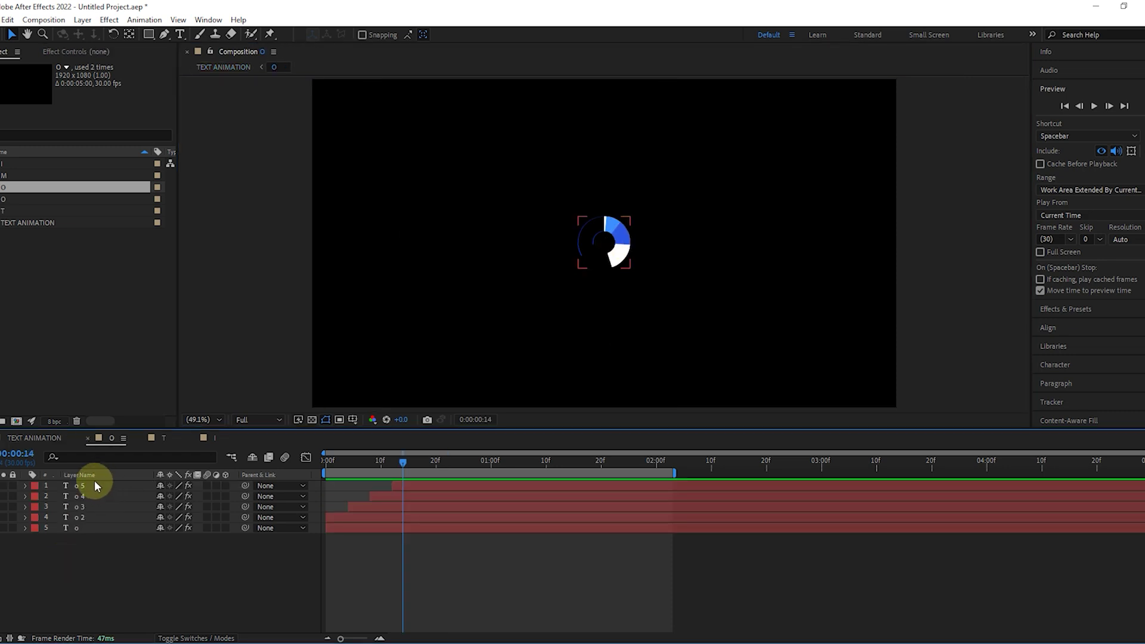
left_click(76, 439)
left_click(112, 486)
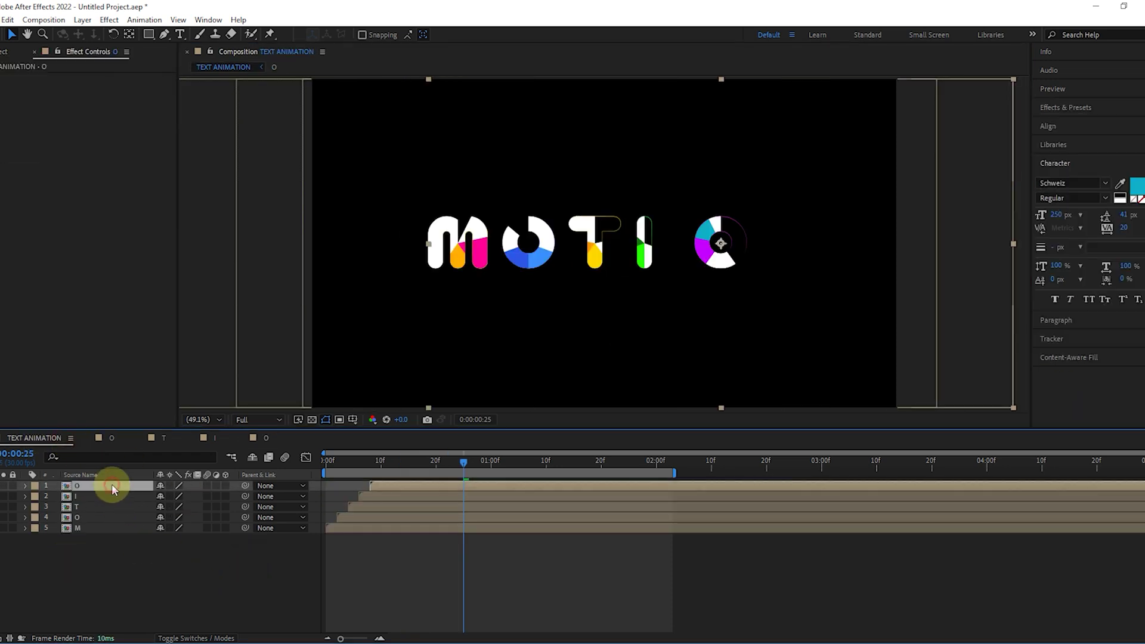
left_click_drag(727, 245, 704, 244)
- Shift the T, I and last O letters together slightly left to even out the spacing, then deselect them
left_click(101, 506)
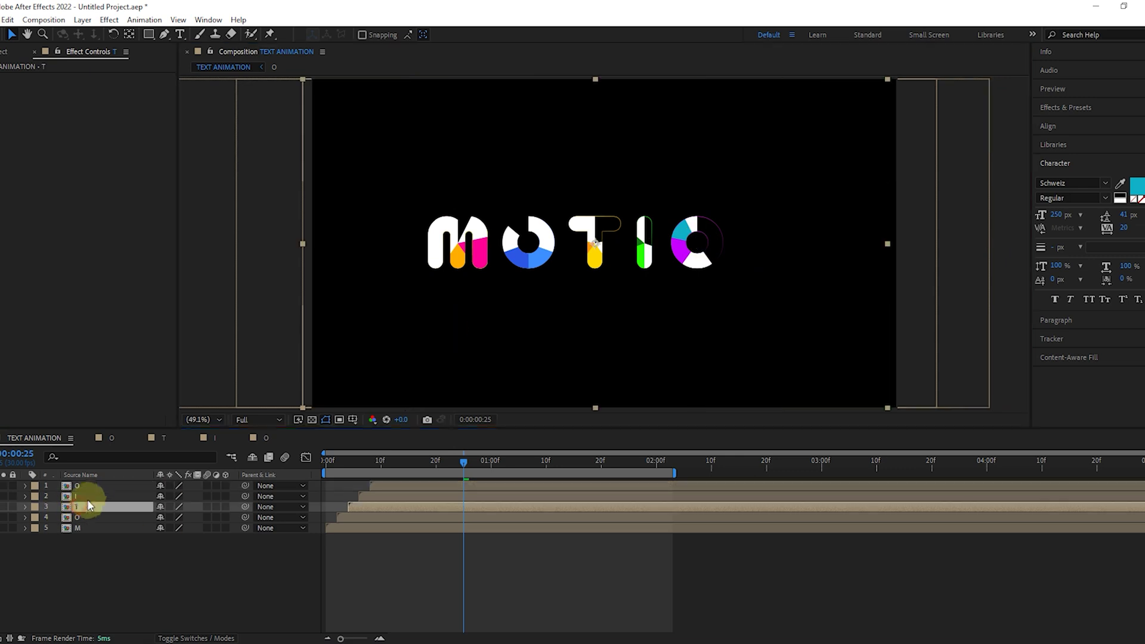
left_click(101, 485, "shift")
left_click_drag(599, 249, 592, 249)
left_click(114, 566)
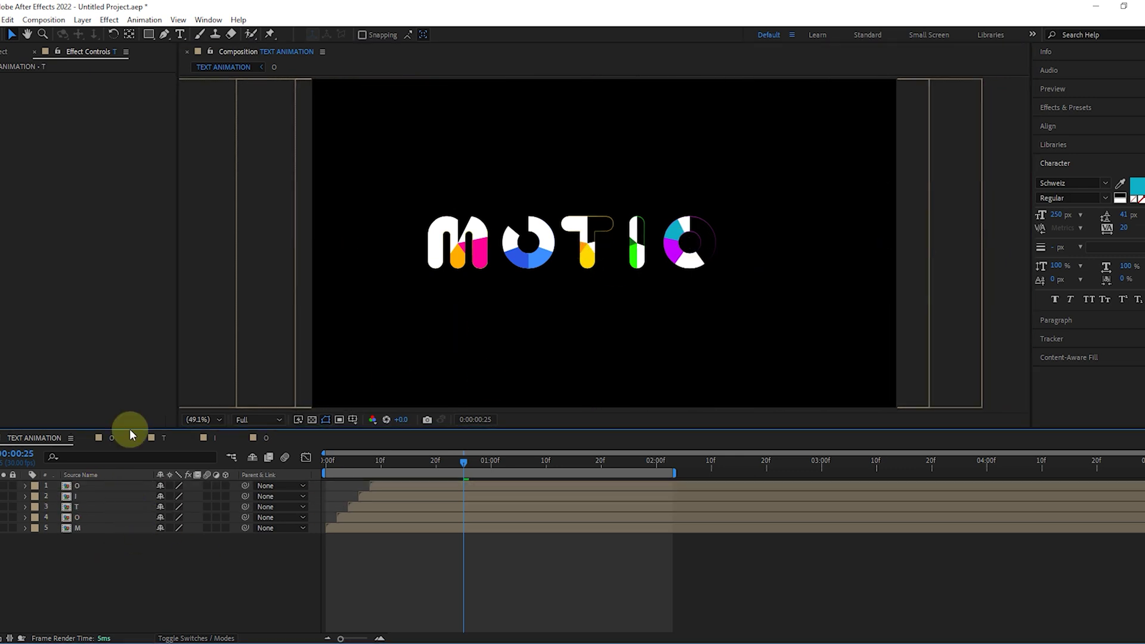
- Duplicate the second O composition in the project and rename the copy N
key("ctrl+0")
left_click(24, 199)
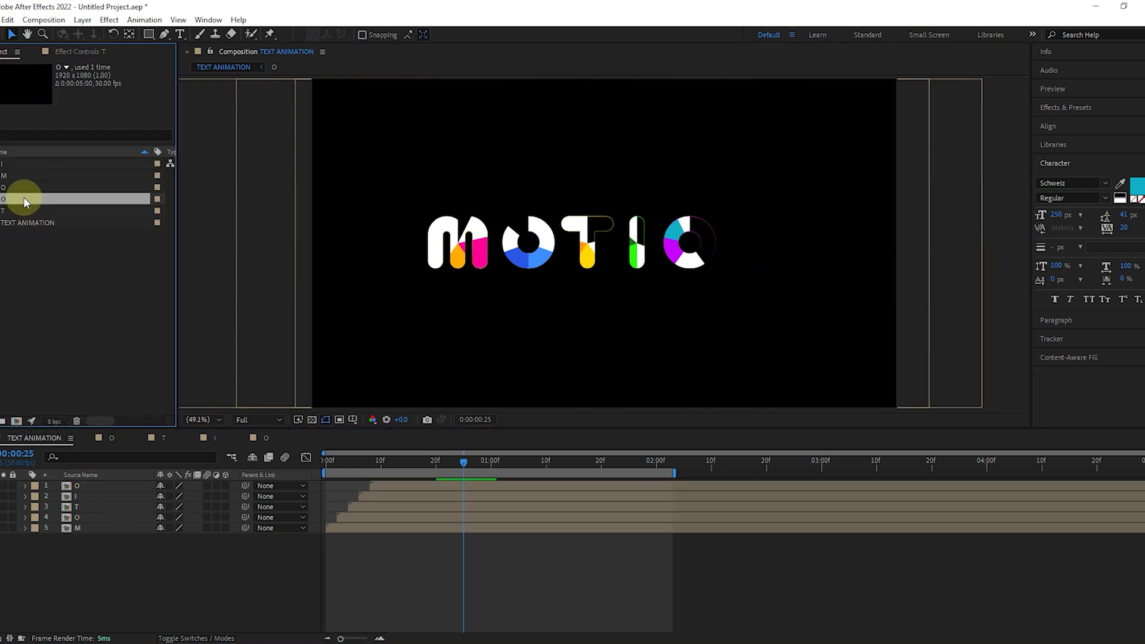
key("ctrl+d")
right_click(22, 211)
key("Return")
type("N")
key("Return")
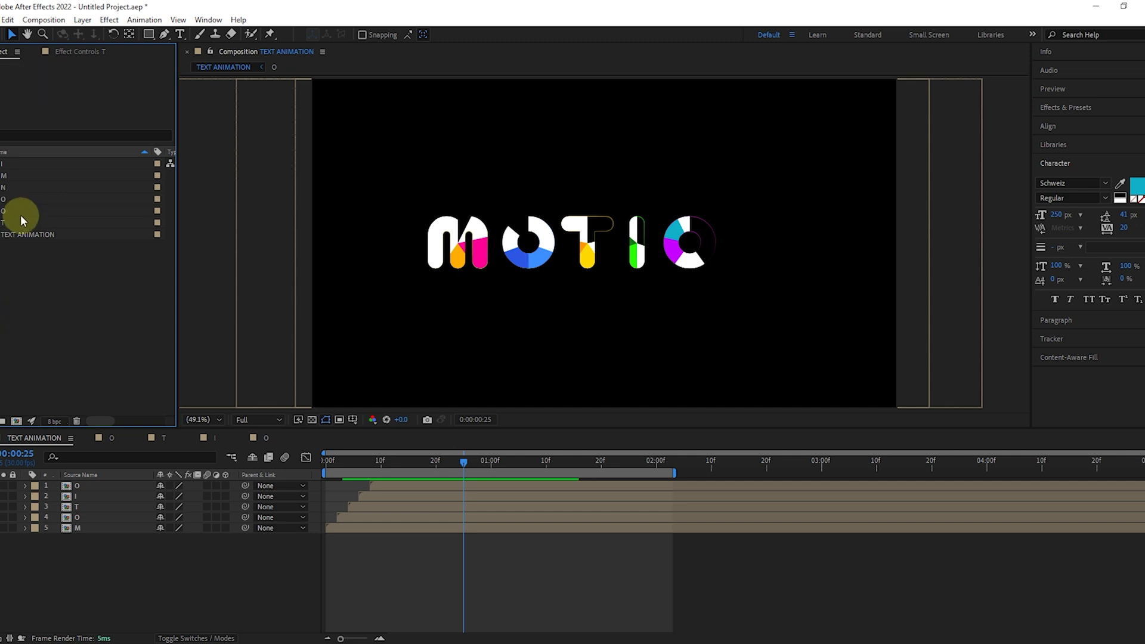
- Add the N composition as the top layer of TEXT ANIMATION, start it at frame 10, and place its letter after the last O
left_click_drag(18, 187, 88, 483)
left_click(380, 463)
left_click_drag(352, 486, 386, 493)
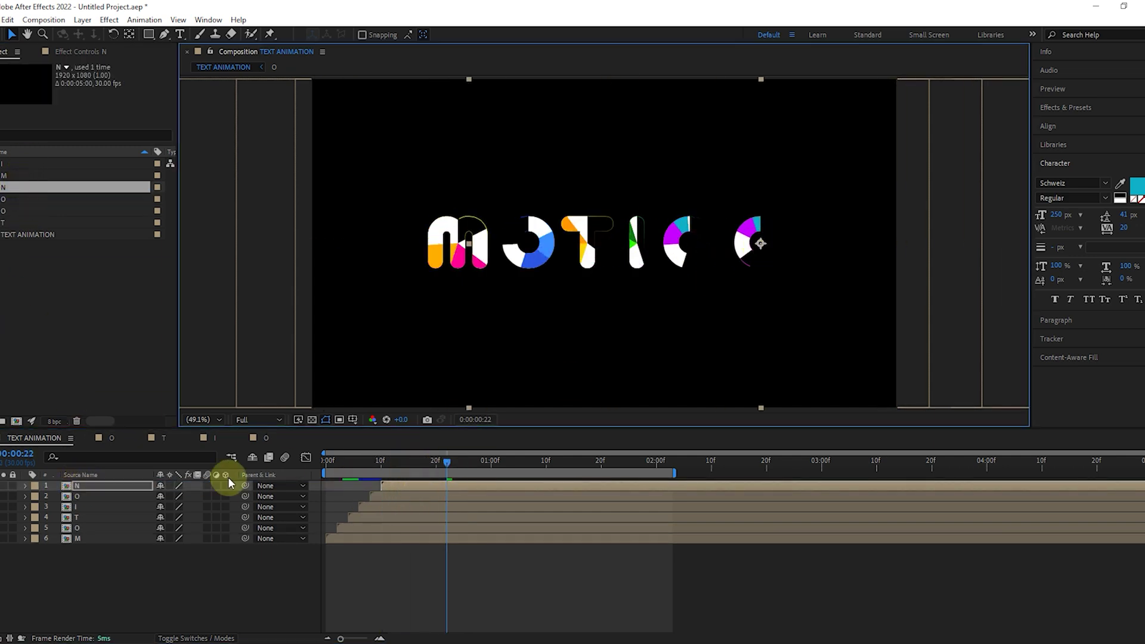
- Open the N composition and change the text of all five letter layers from o to n
double_click(106, 486)
left_click(403, 464)
left_click(95, 528)
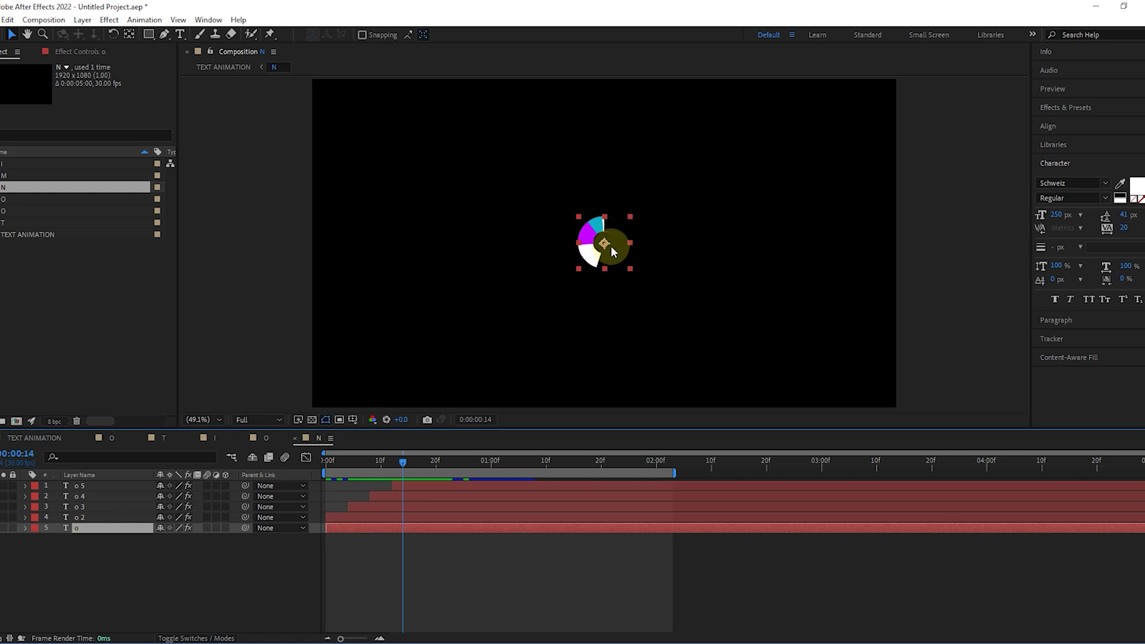
double_click(611, 246)
double_click(120, 517)
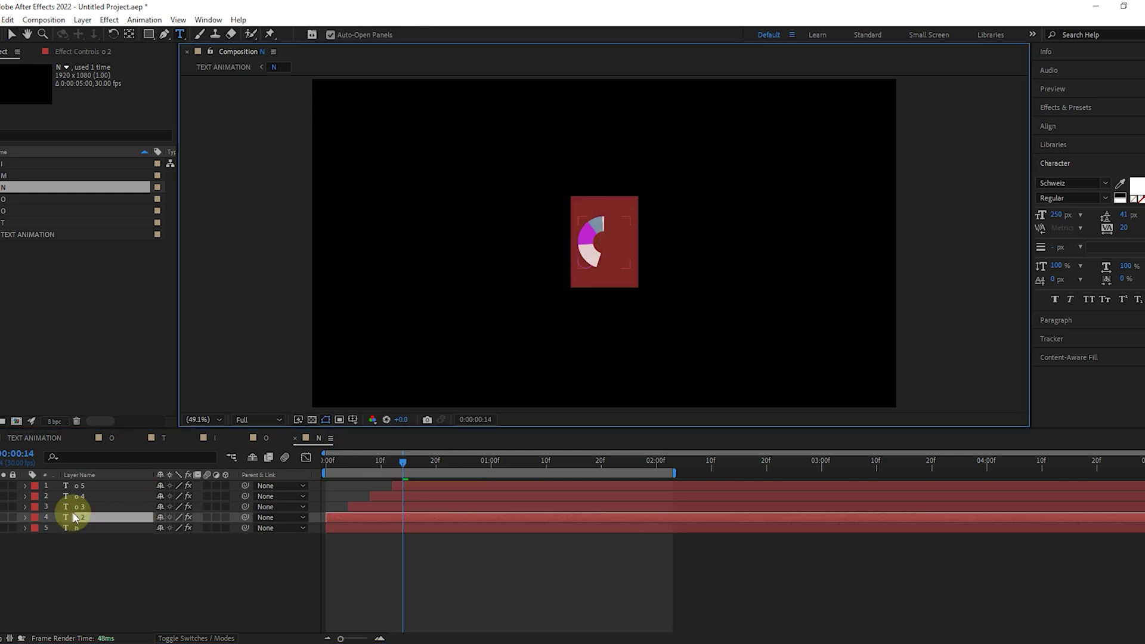
type("n")
left_click(93, 485)
key("v")
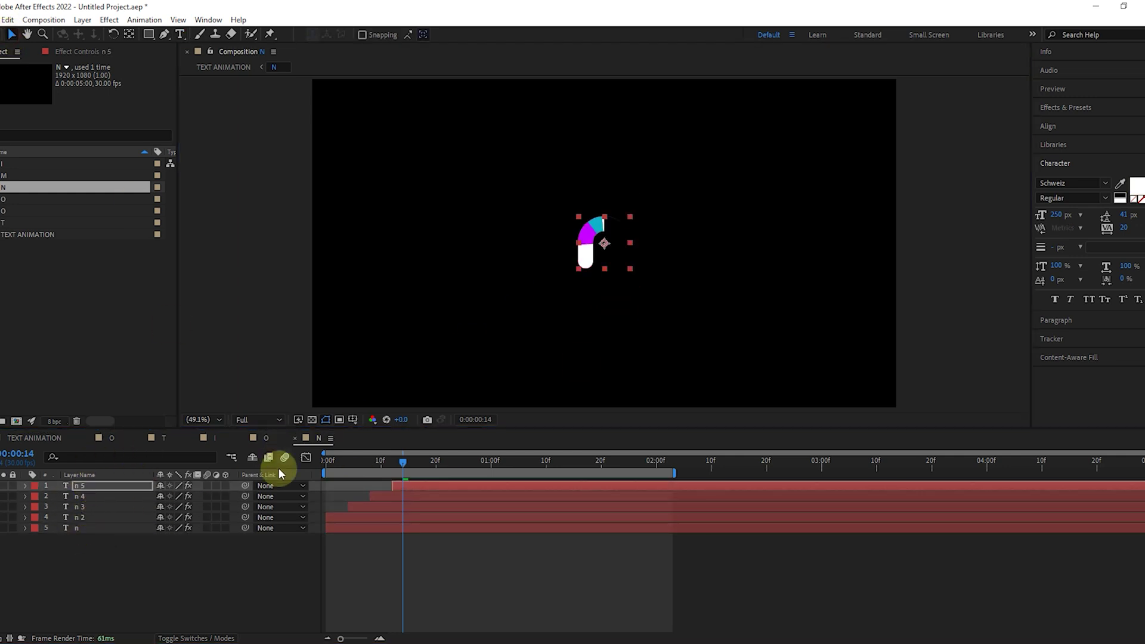
- Set the Vegas stroke colour of the bottom n layer to a fully saturated yellow
left_click(417, 464)
left_click(113, 528)
left_click(90, 51)
left_click(93, 215)
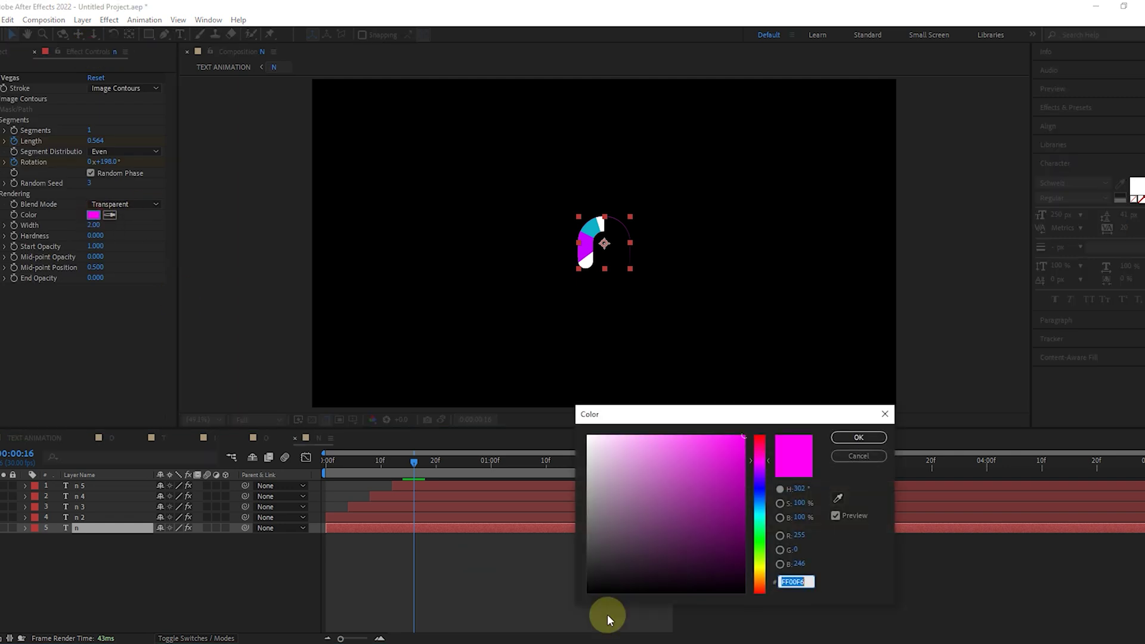
left_click_drag(760, 489, 760, 571)
left_click_drag(738, 533, 745, 436)
left_click(841, 439)
- Set the text fill colour of the n 3 layer to red
left_click(121, 519)
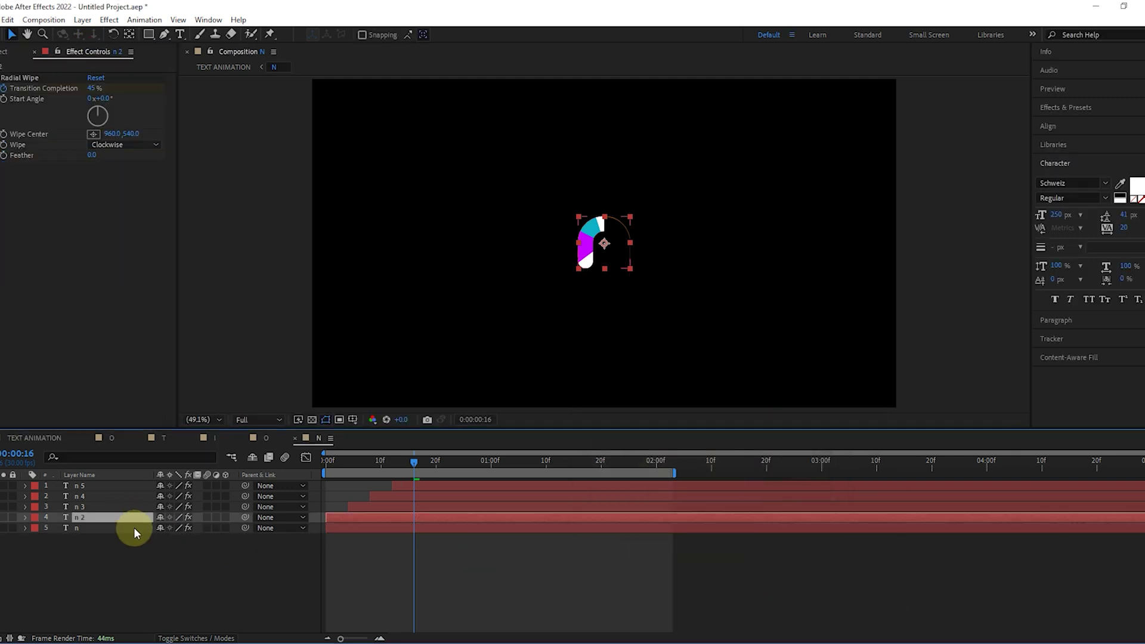
left_click(108, 506)
left_click(1136, 186)
left_click_drag(760, 478, 763, 438)
key("Return")
- Set the text fill colour of the n 4 layer to violet
left_click(109, 496)
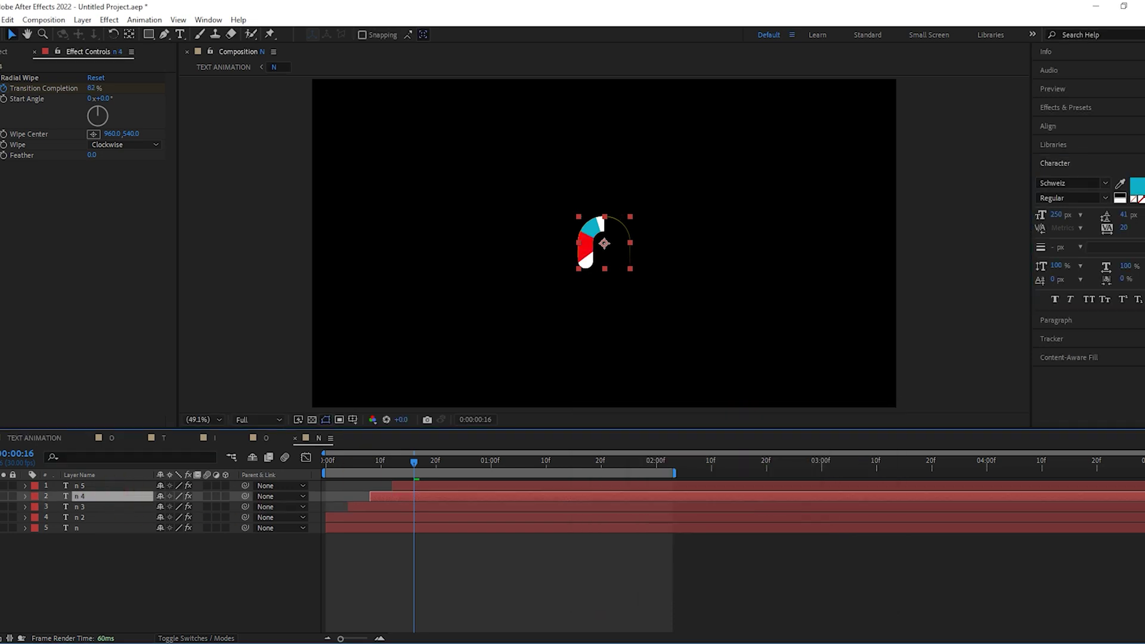
left_click(1137, 186)
left_click_drag(761, 583, 760, 478)
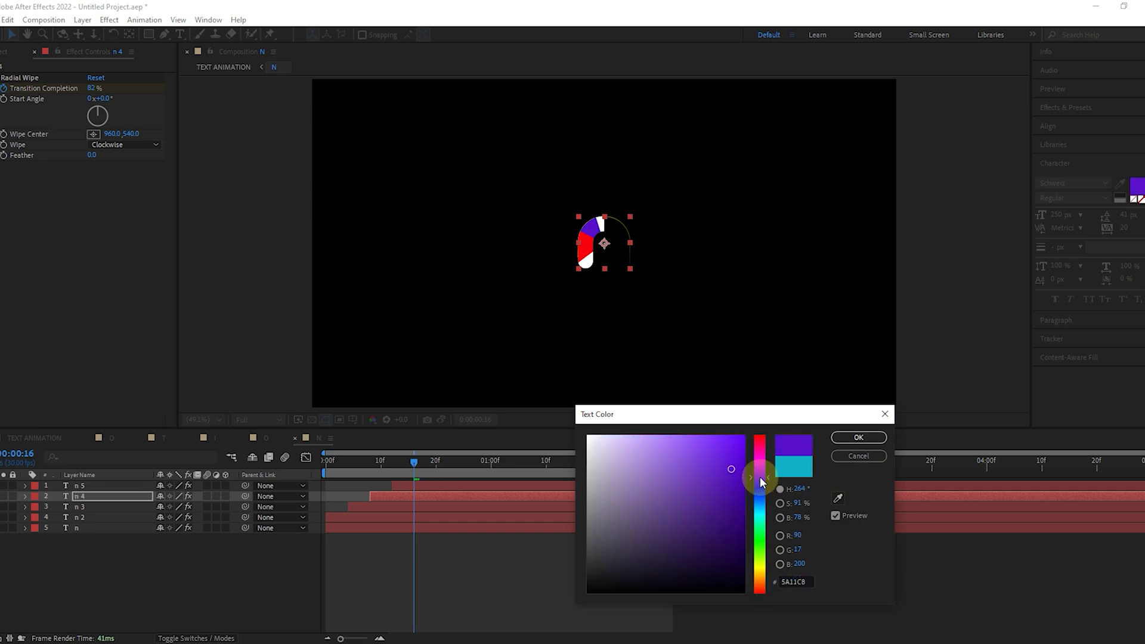
left_click(859, 437)
- Try lighter and yellowish shades for the n 3 layer's text fill, and settle on green
left_click(109, 506)
left_click(1136, 186)
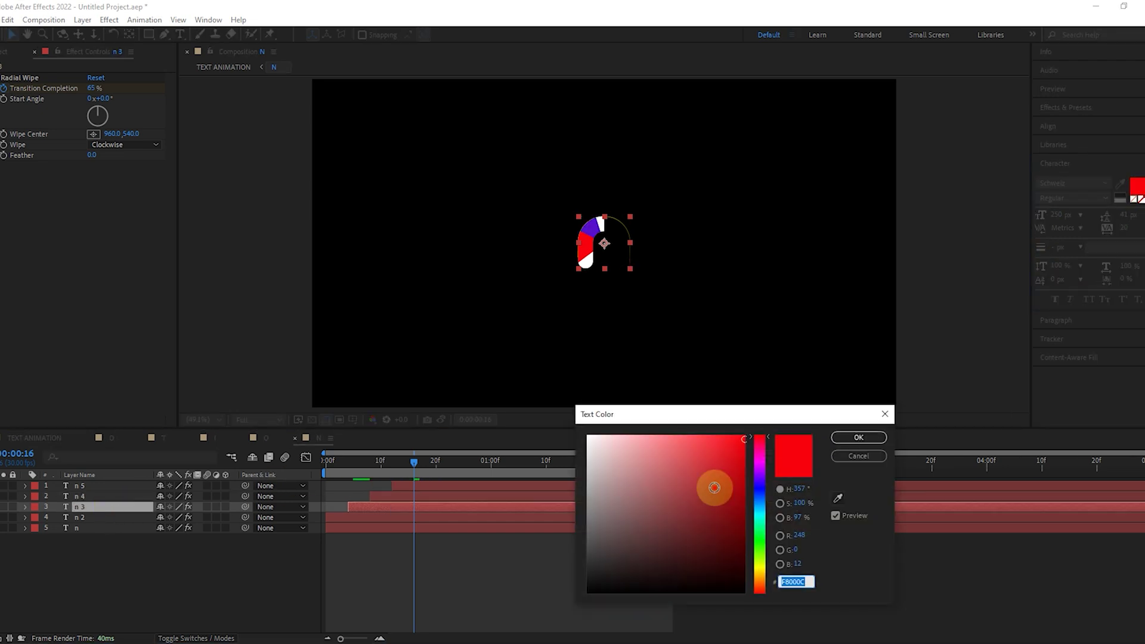
left_click(691, 448)
left_click(761, 517)
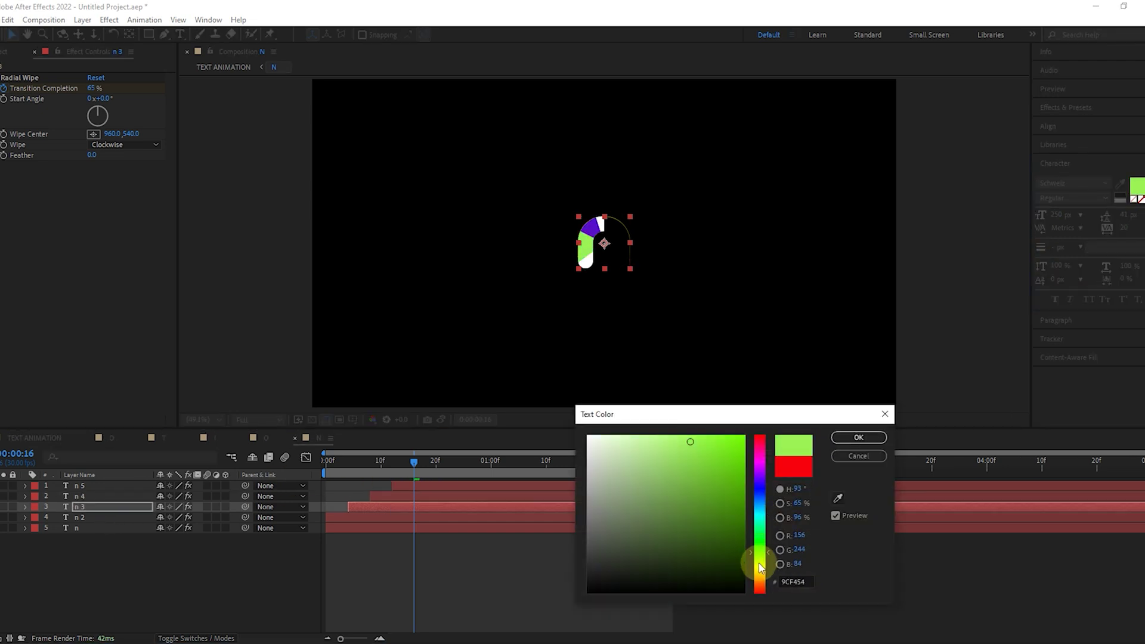
left_click(760, 571)
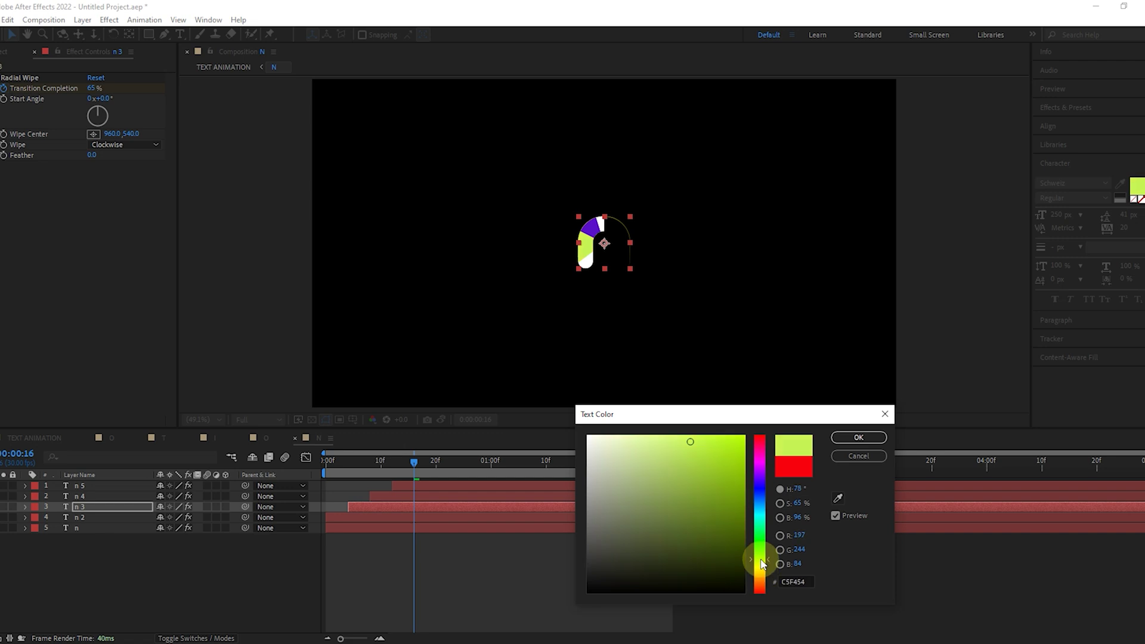
left_click_drag(765, 563, 761, 540)
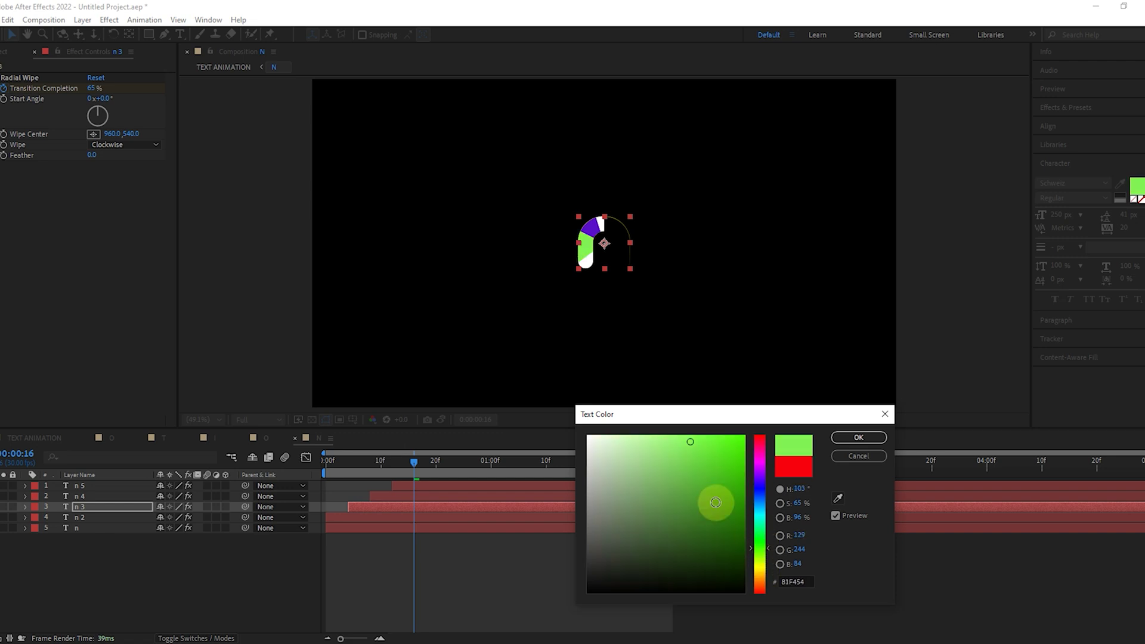
left_click(847, 437)
- Return to the TEXT ANIMATION composition, play the full MOTION animation from the start, and scrub to about 1:02
left_click(46, 441)
left_click(155, 575)
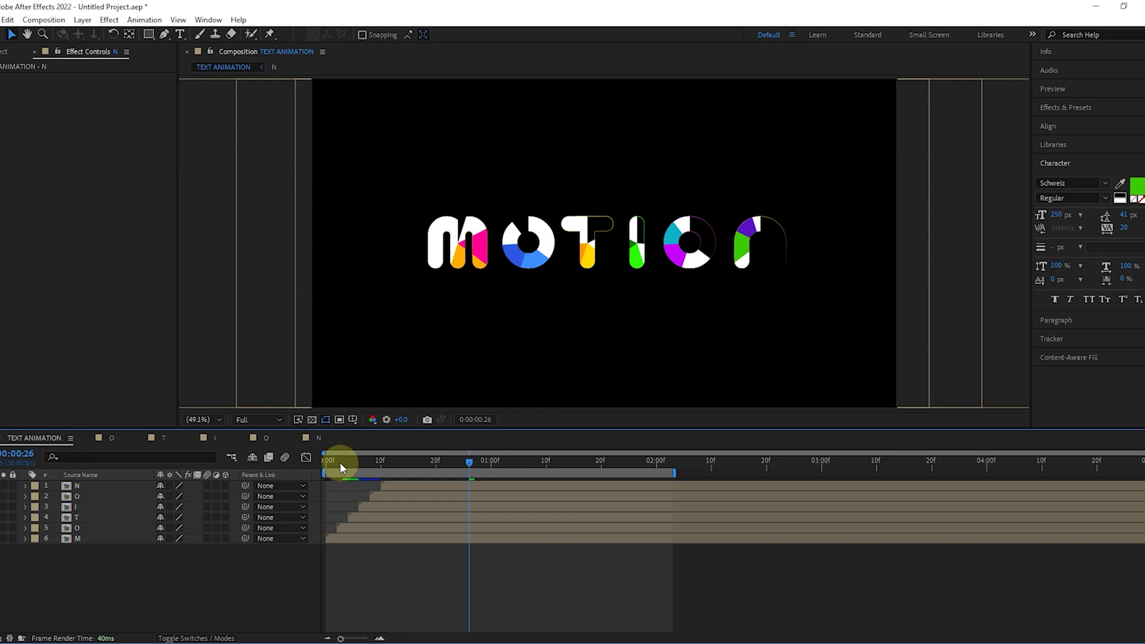
left_click_drag(340, 463, 250, 540)
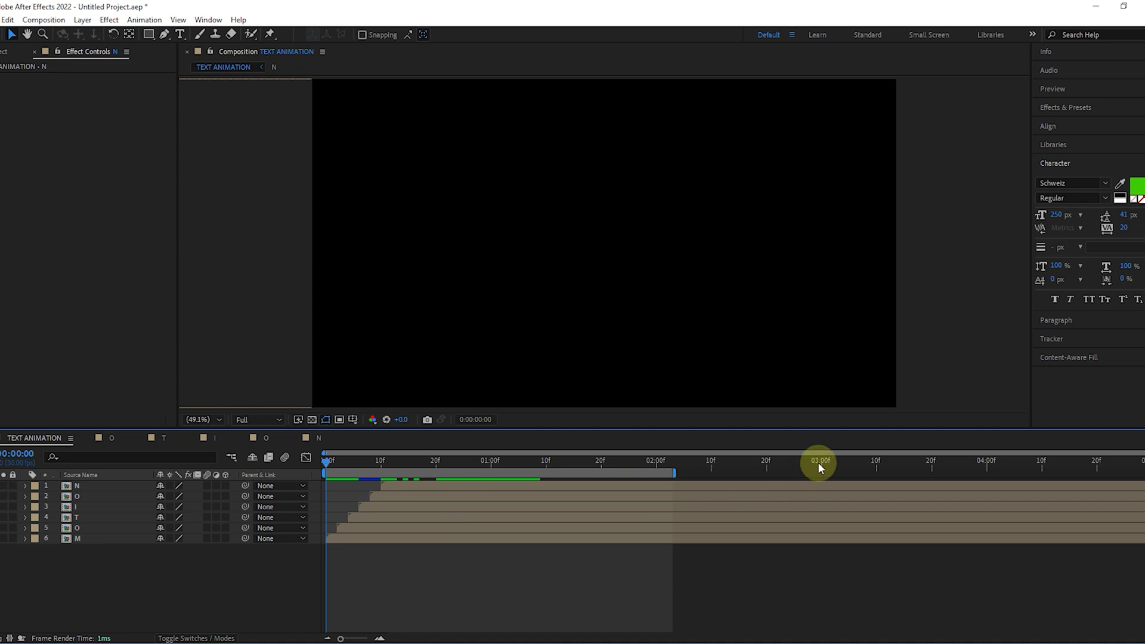
key("space")
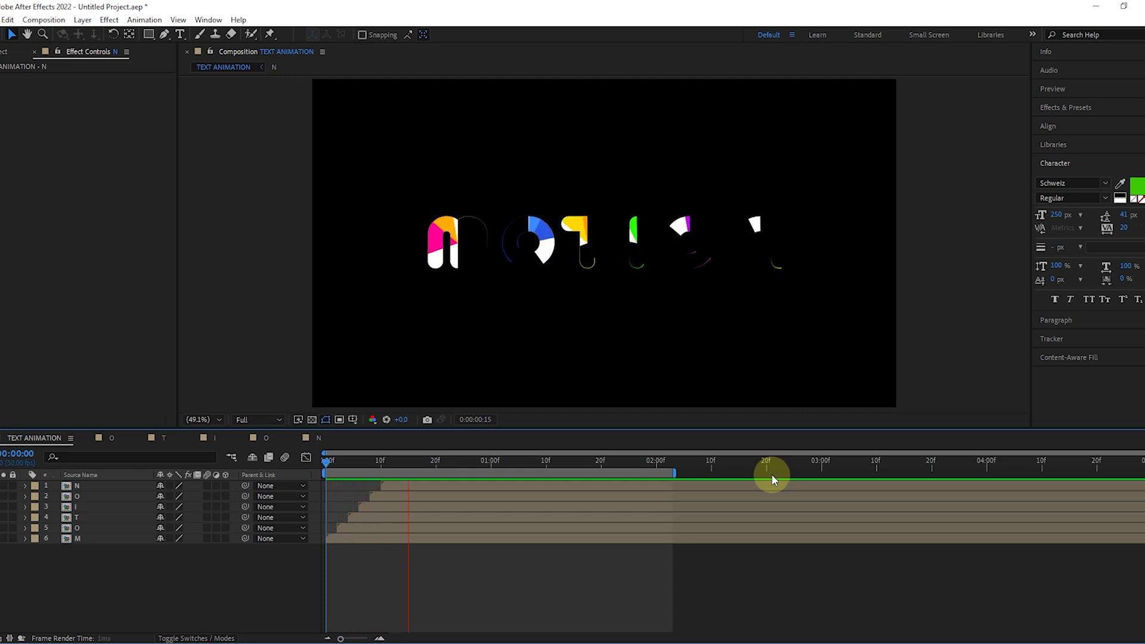
left_click(624, 464)
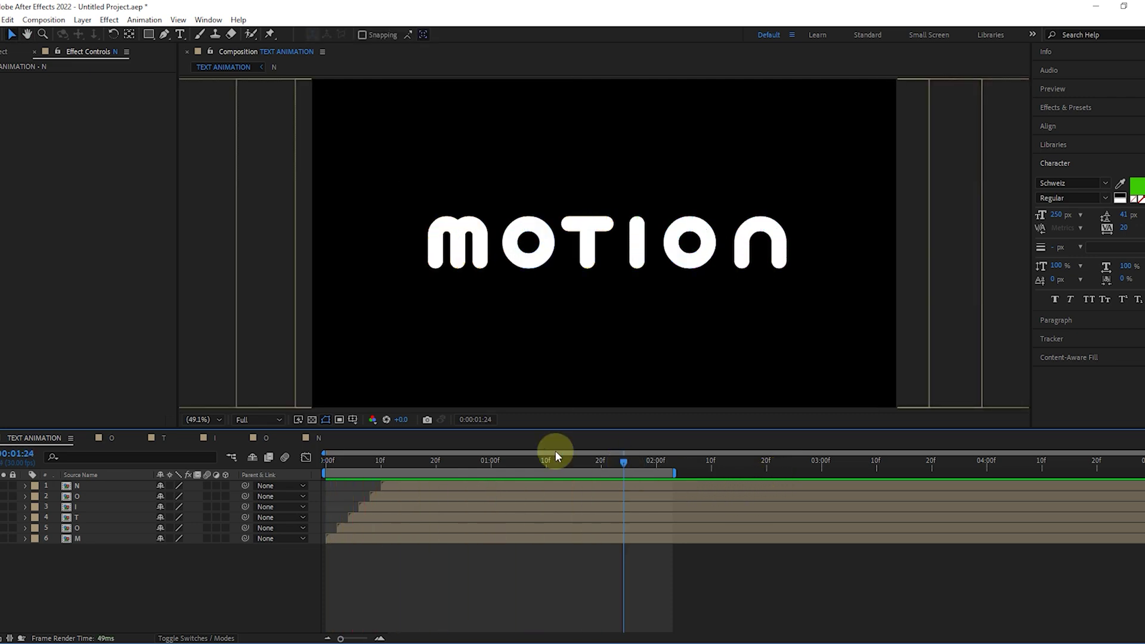
left_click_drag(464, 461, 504, 460)
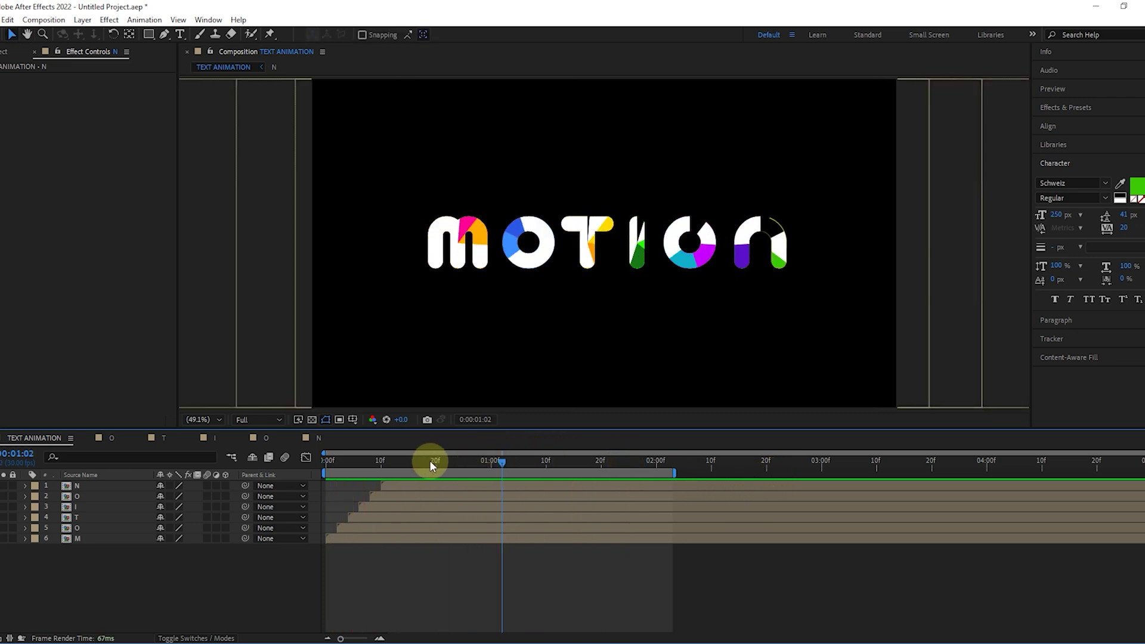
- In the last O's composition, set the Radial Wipe direction of layers o 3 and o 4 to Counterclockwise
left_click(266, 439)
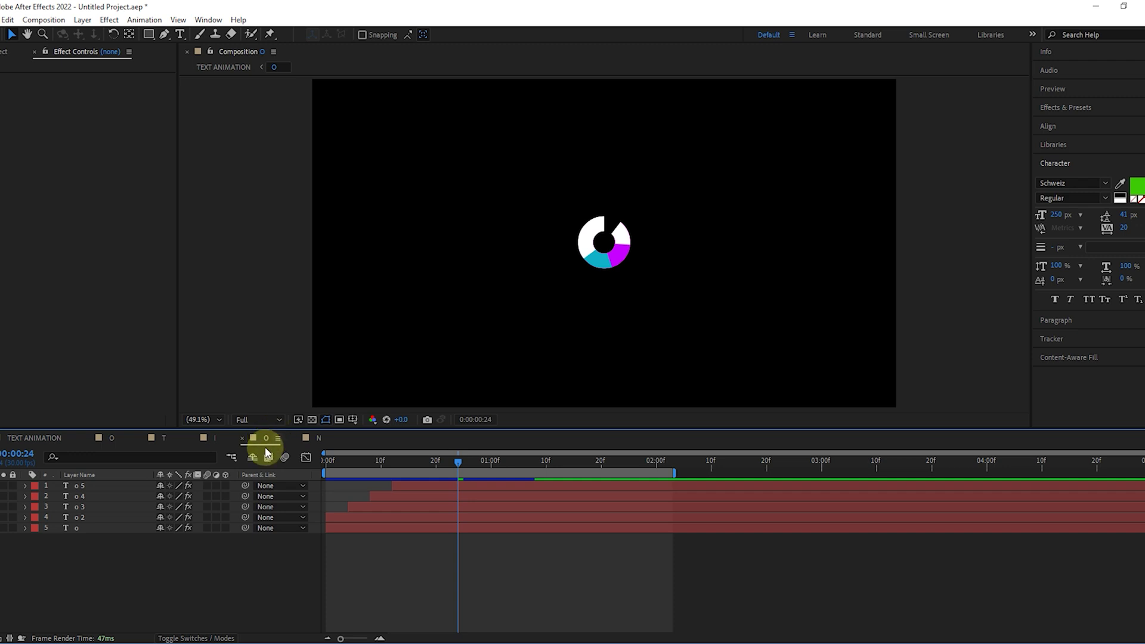
left_click(120, 511)
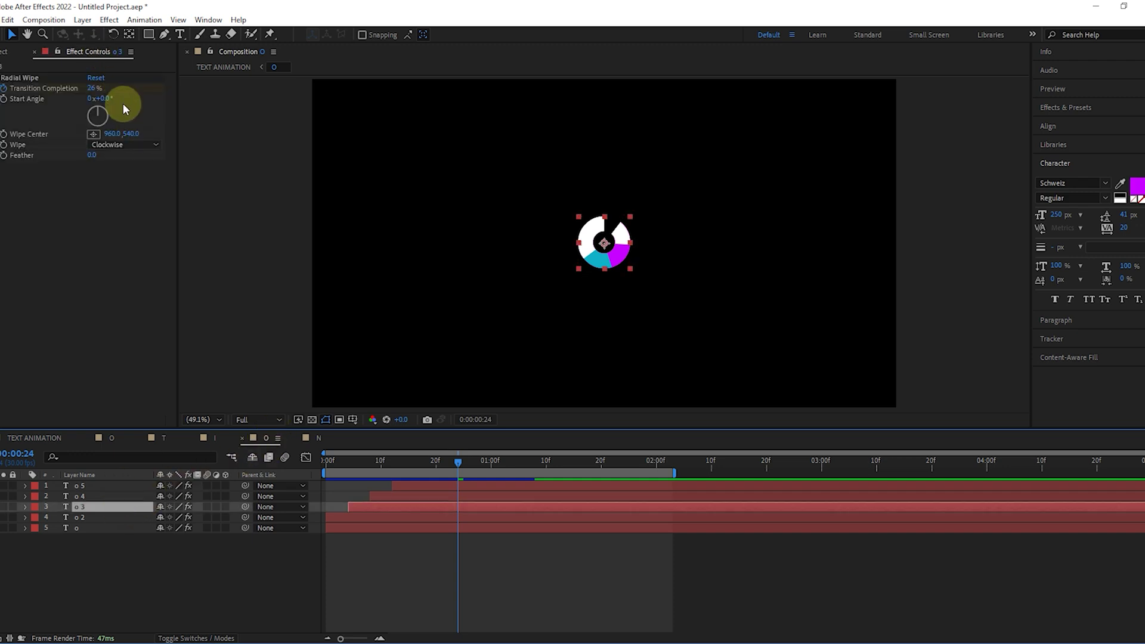
left_click(125, 144)
left_click(136, 171)
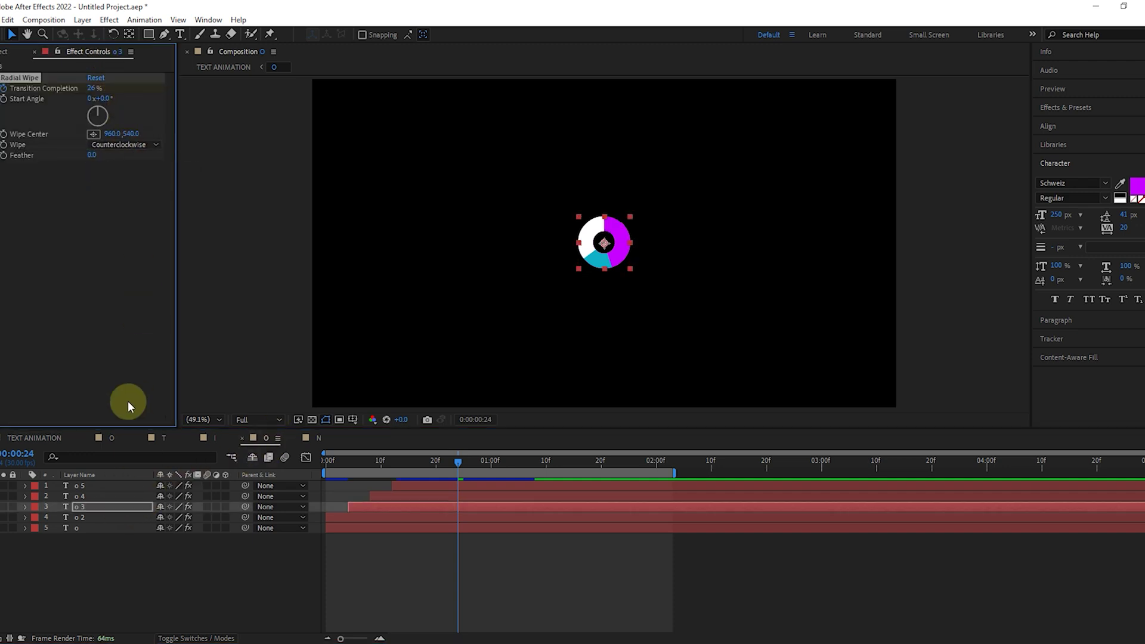
left_click(103, 497)
left_click(125, 145)
left_click(135, 170)
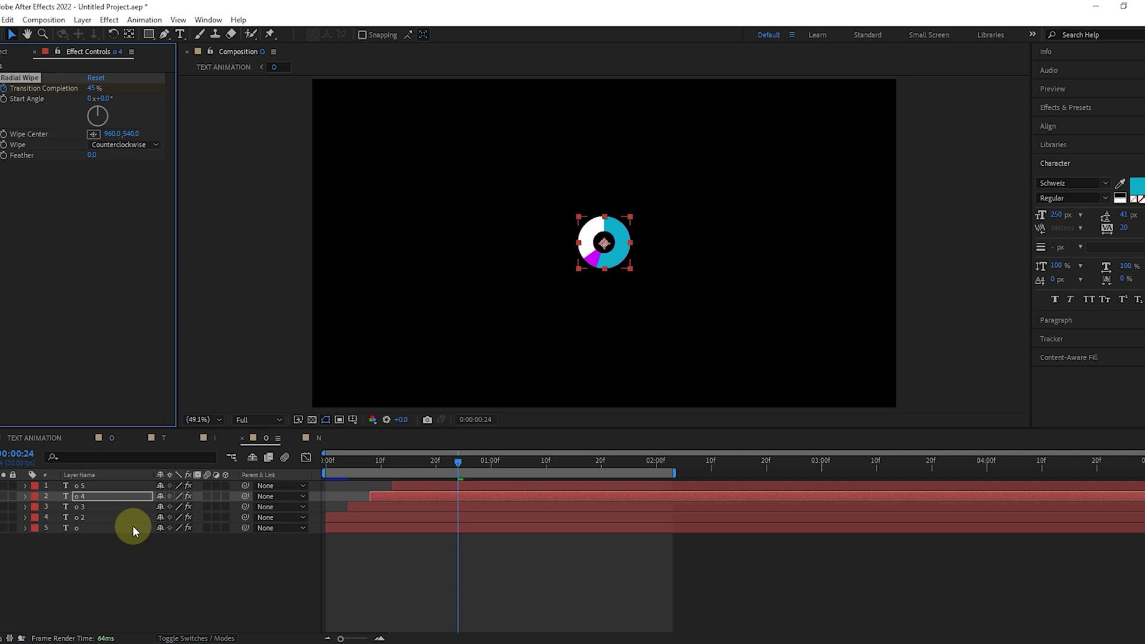
- Set the Radial Wipe direction of layers o 5 and o 2 to Counterclockwise as well
left_click(106, 485)
left_click(126, 145)
left_click(138, 173)
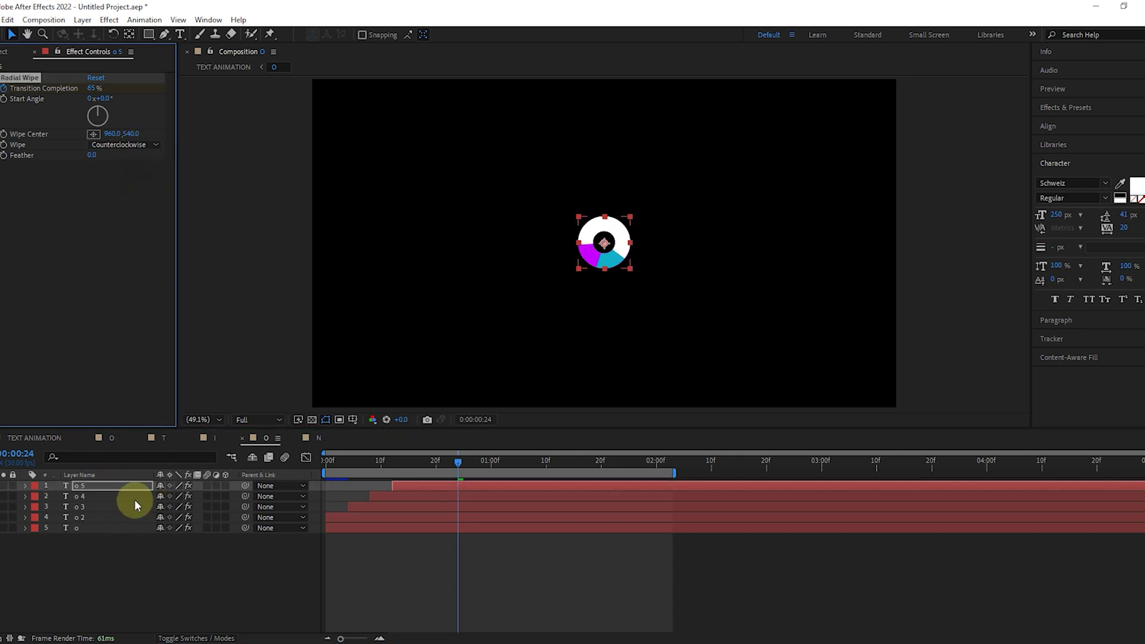
left_click(119, 519)
left_click(134, 150)
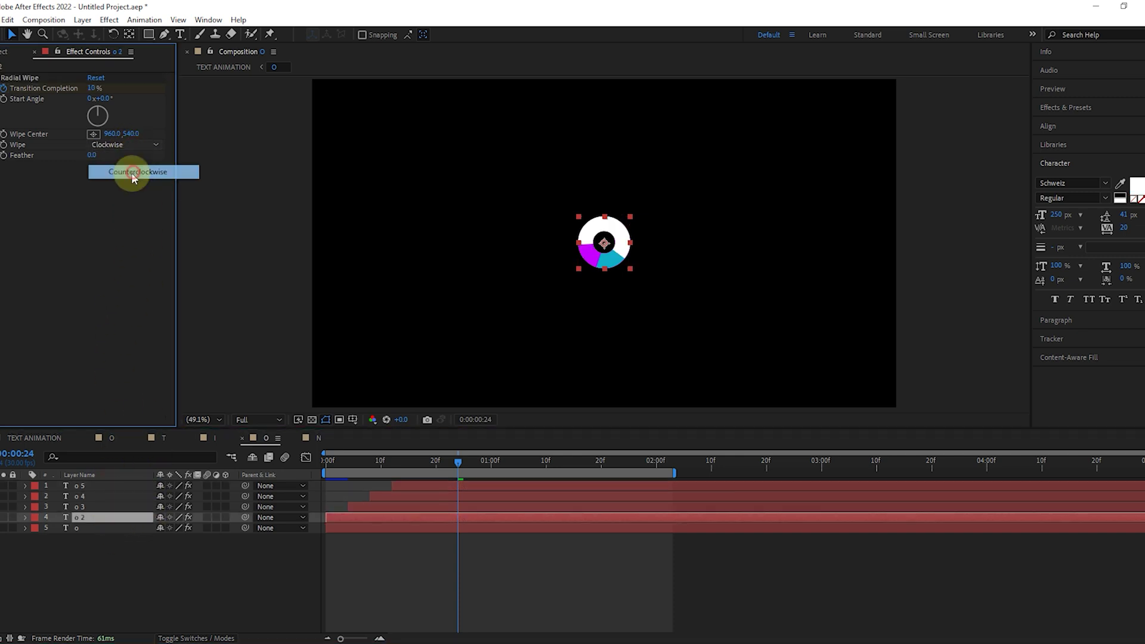
left_click(135, 172)
- Deselect the layer, return to the TEXT ANIMATION composition, and preview the animation with the last O's reversed wipe
left_click(197, 574)
left_click(30, 438)
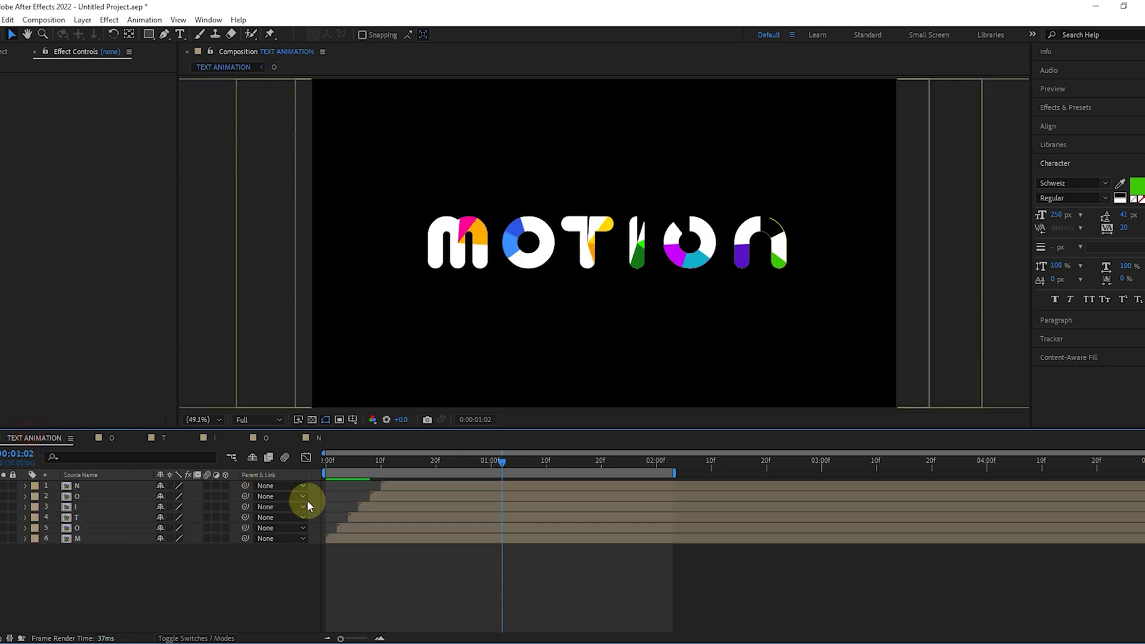
key("space")
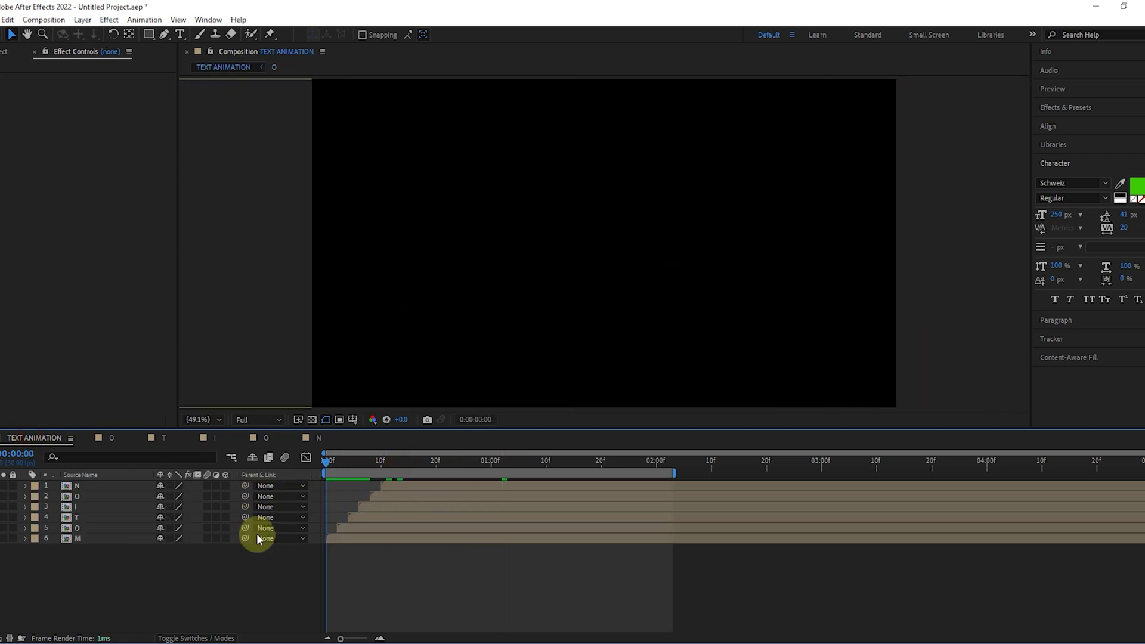